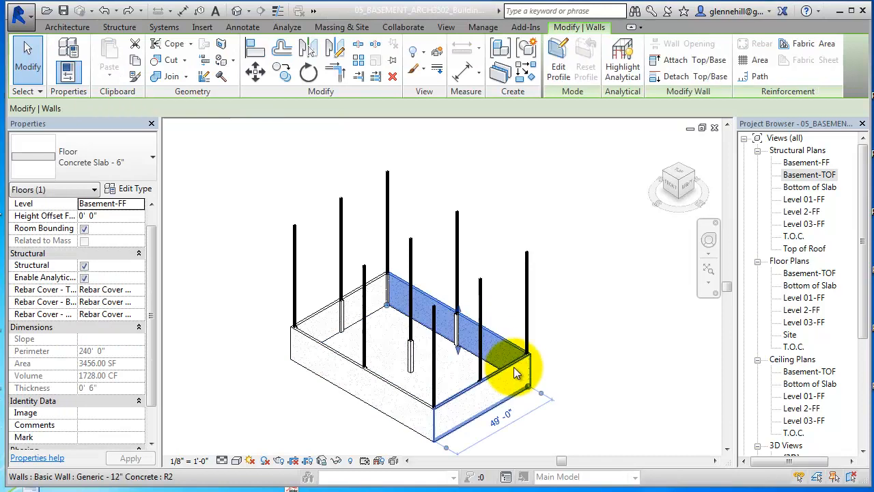
# Step: Inspect the properties of the concrete basement columns and the rear basement wall
pyautogui.click(458, 336)
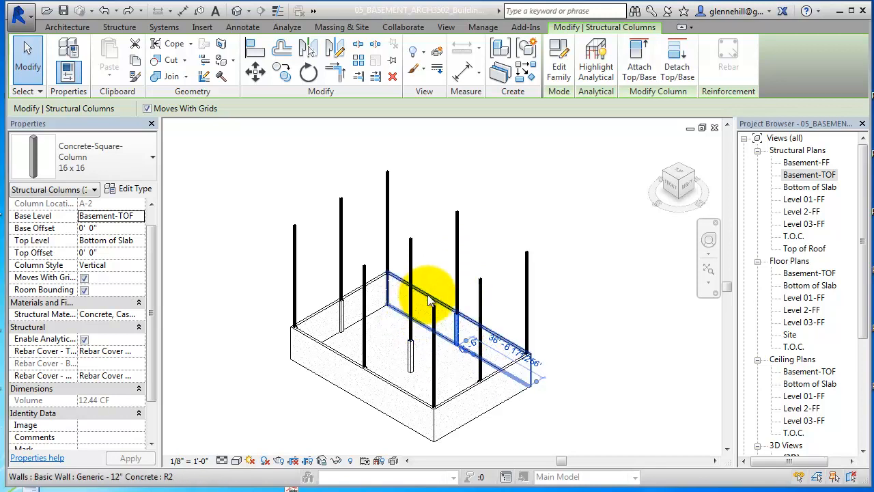
pyautogui.click(429, 301)
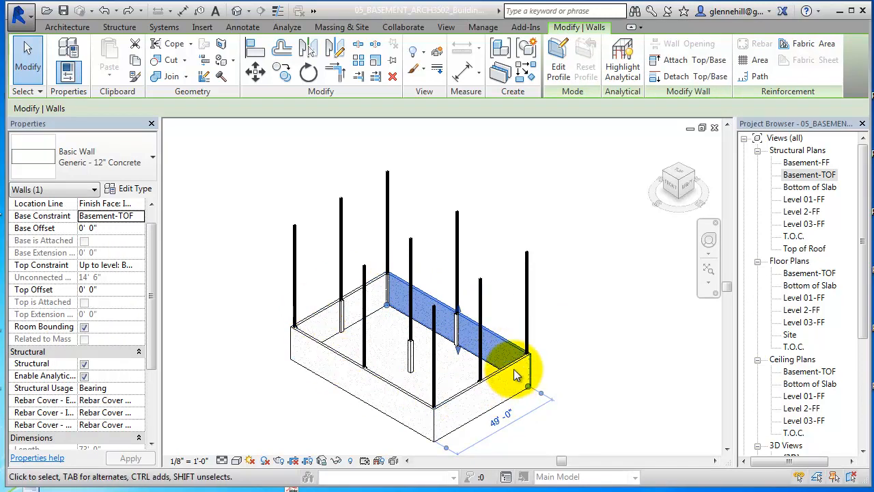
pyautogui.click(412, 354)
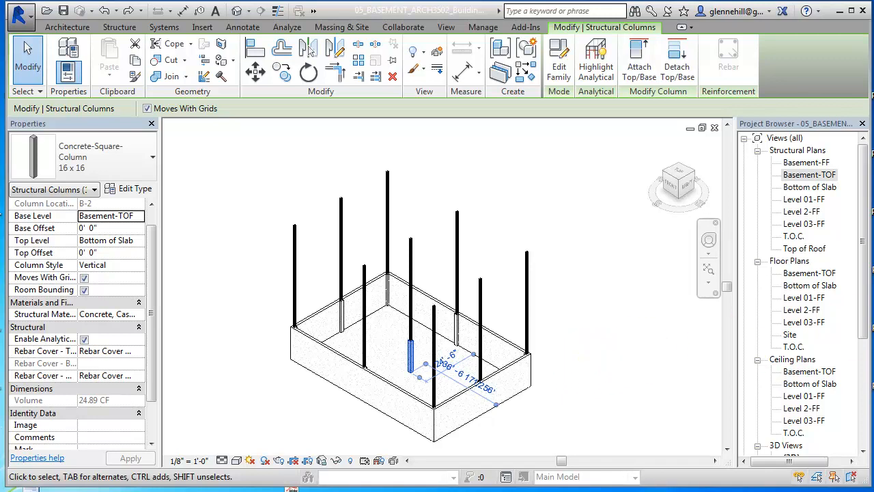
# Step: Hide the entire wall category in the 3D view, using a basement wall as the reference element
pyautogui.click(515, 370)
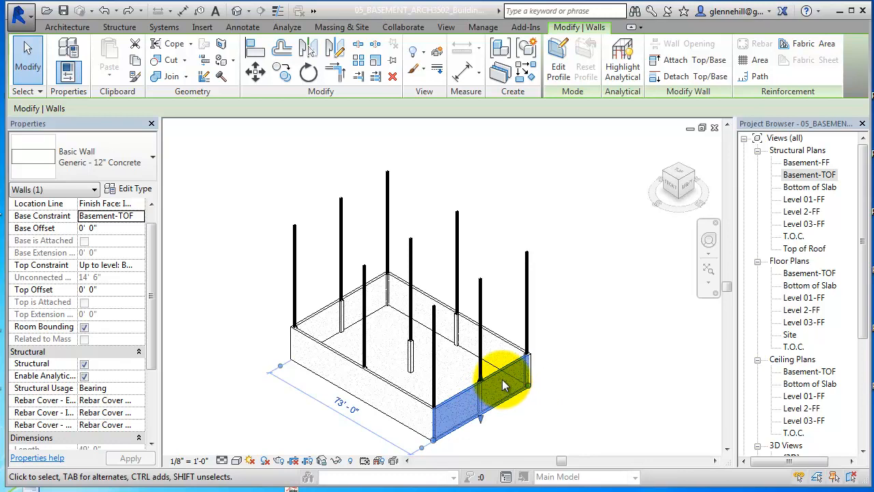
pyautogui.rightClick(509, 381)
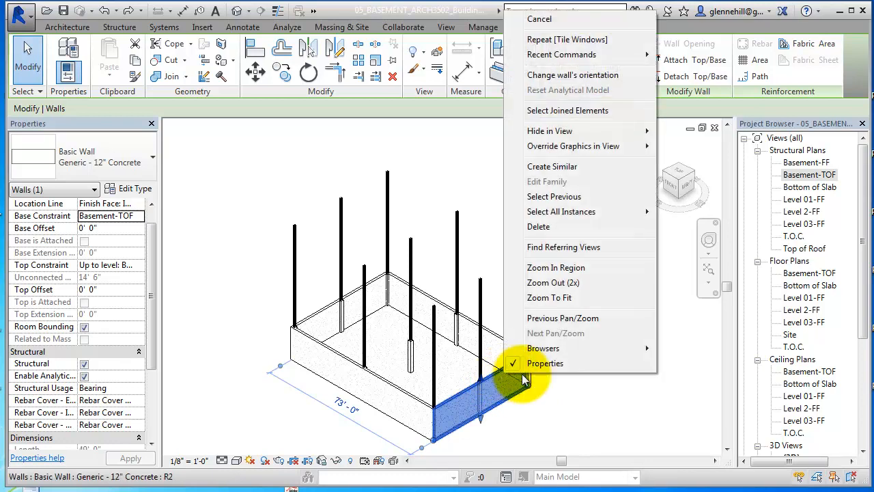
pyautogui.moveTo(642, 131)
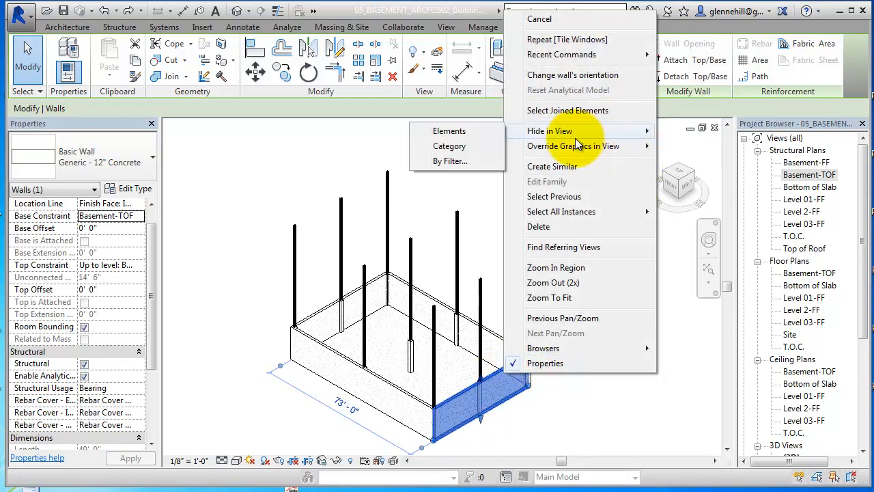
pyautogui.click(451, 148)
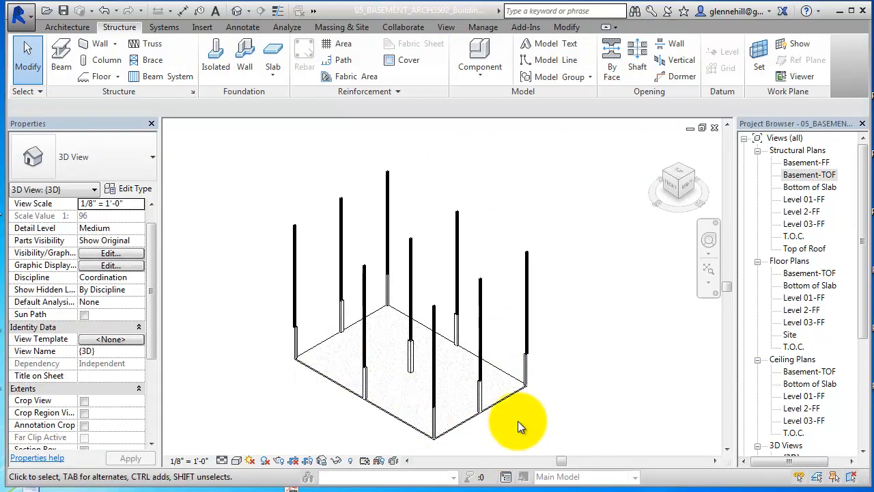
# Step: Hide the floor category in the 3D view so the basement slab no longer covers the column bases
pyautogui.click(504, 399)
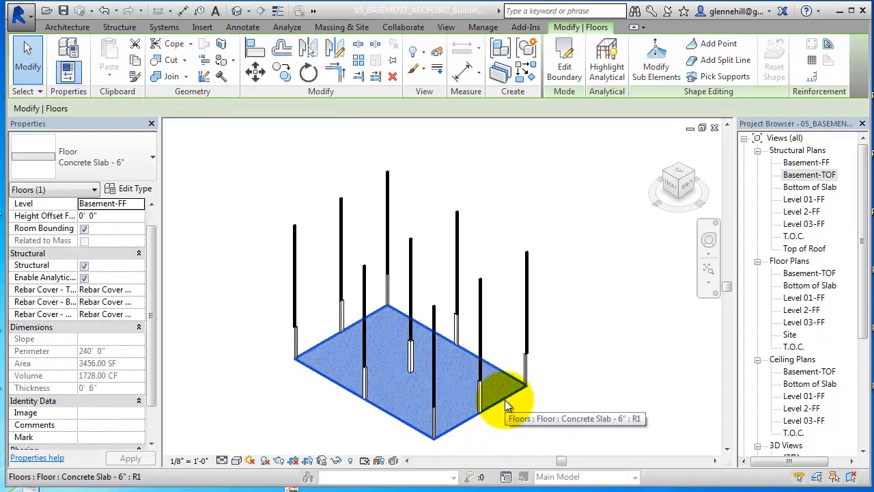
pyautogui.rightClick(505, 399)
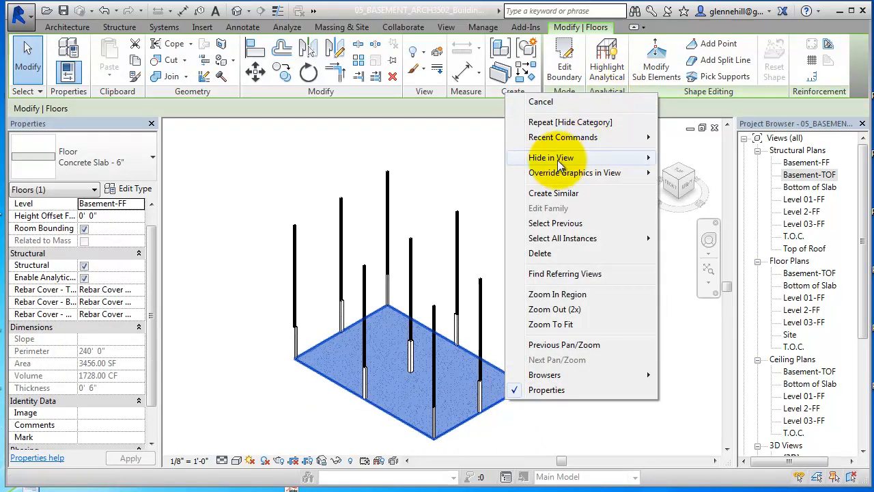
pyautogui.moveTo(558, 166)
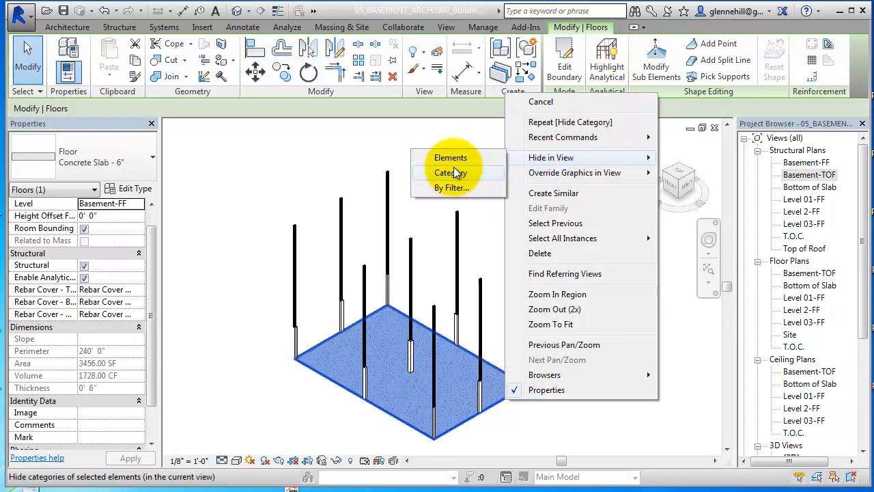
pyautogui.click(453, 172)
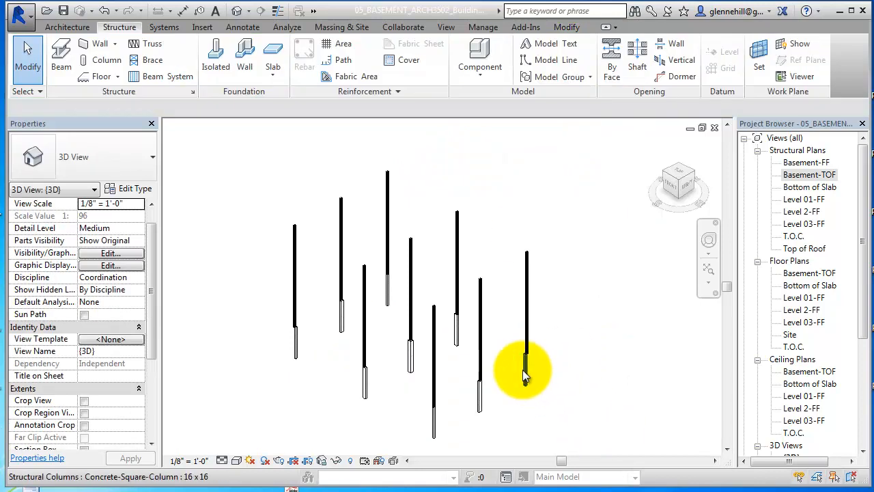
# Step: Start an isolated foundation, agree to load a family, and open the Structural Foundations folder of the US Imperial library
pyautogui.click(527, 366)
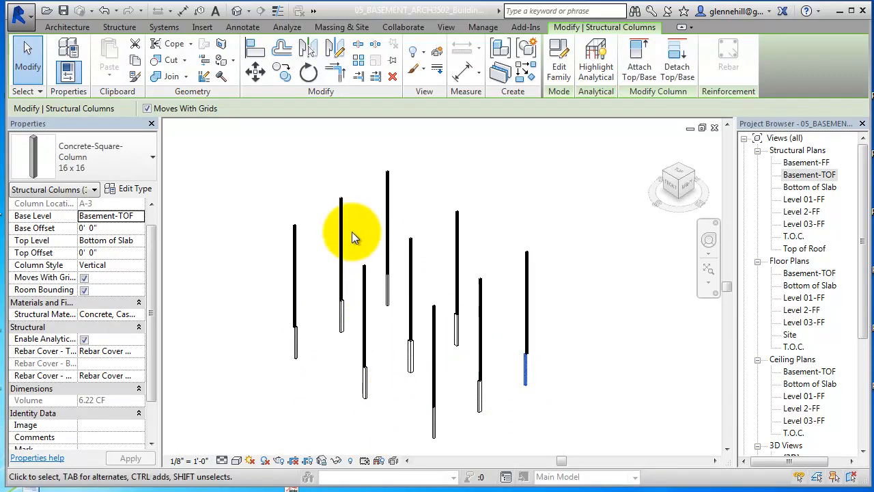
pyautogui.click(118, 28)
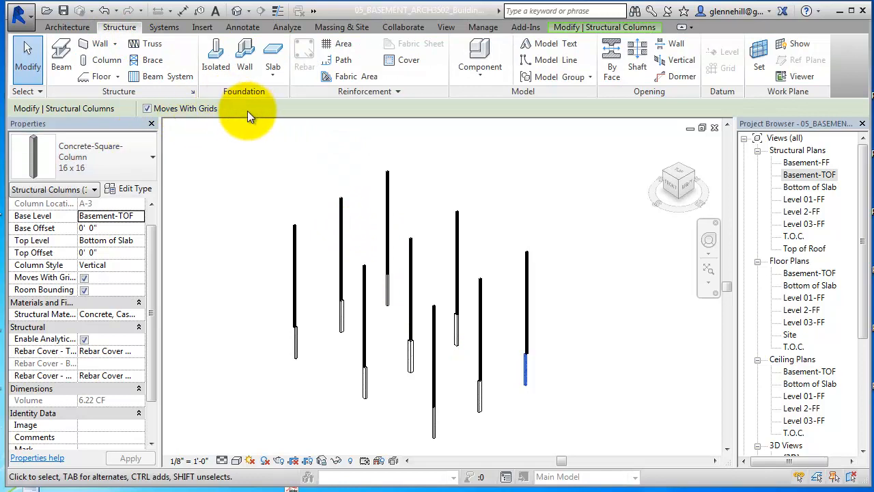
pyautogui.click(224, 57)
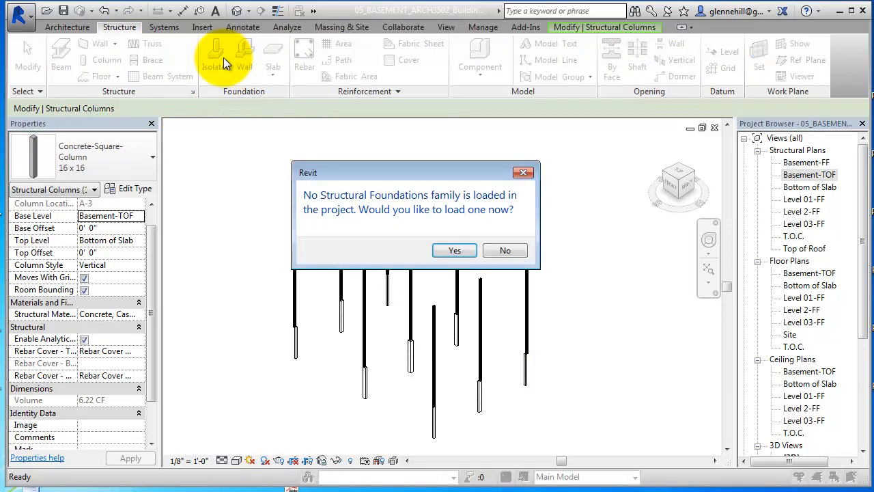
pyautogui.click(456, 252)
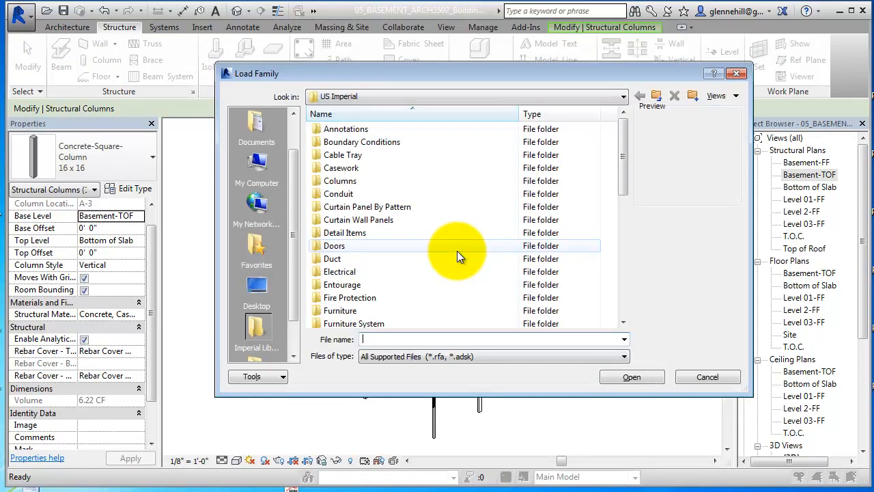
pyautogui.scroll(-6, 344, 273)
pyautogui.doubleClick(346, 272)
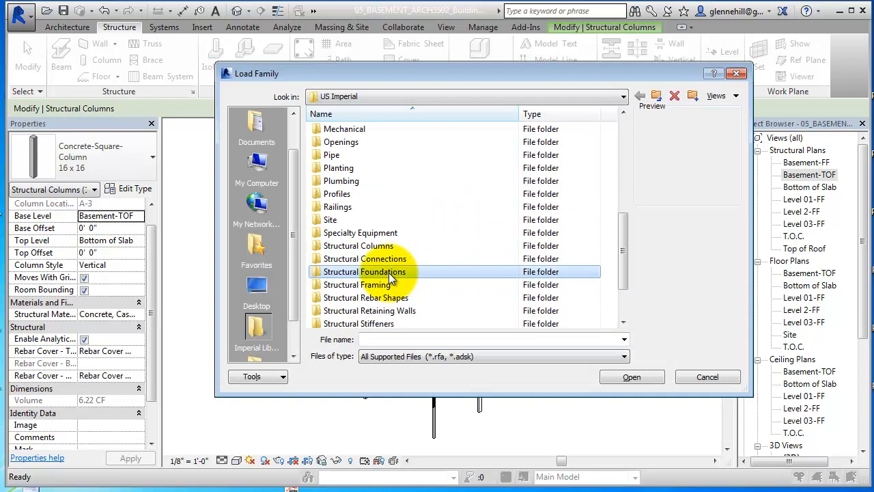
# Step: Preview the pile cap, rectangular pile cap, HP shape and steel pipe pile families in the Structural Foundations folder
pyautogui.click(364, 143)
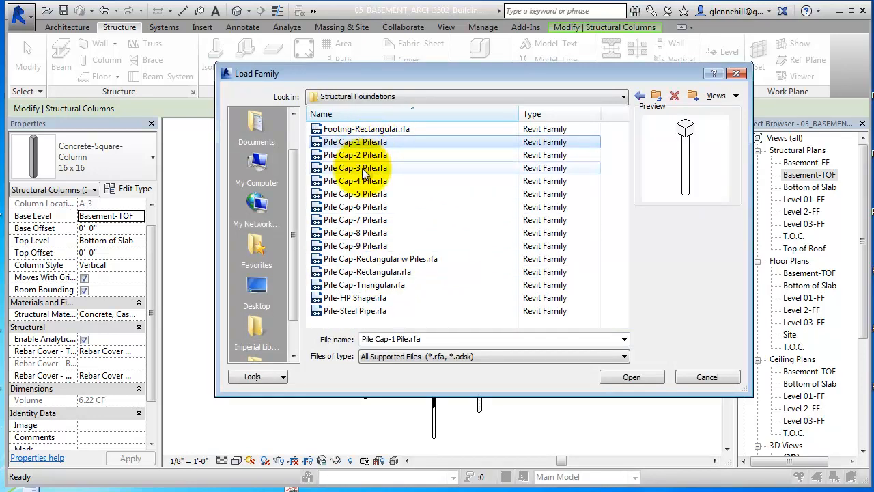
pyautogui.click(362, 168)
pyautogui.click(360, 208)
pyautogui.click(359, 271)
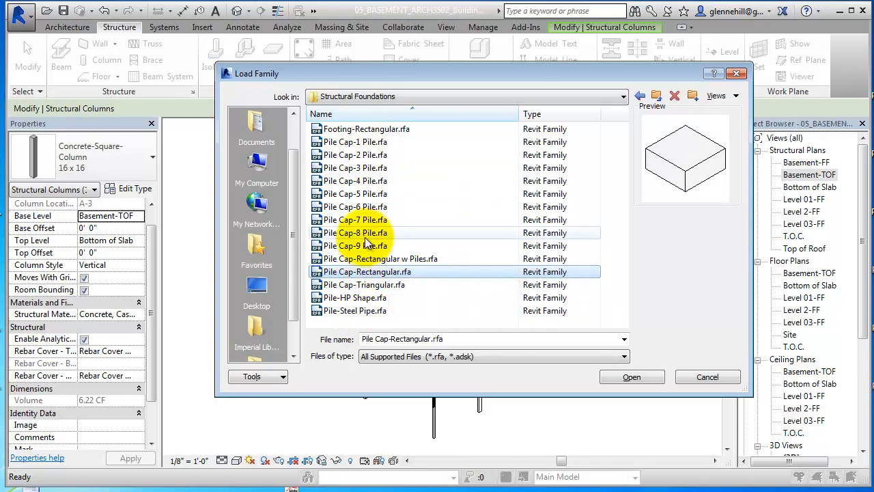
pyautogui.click(392, 260)
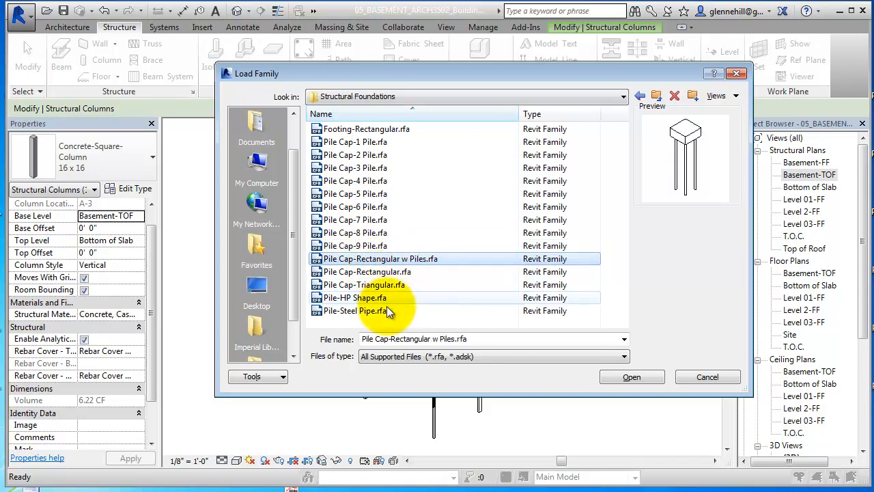
pyautogui.click(366, 300)
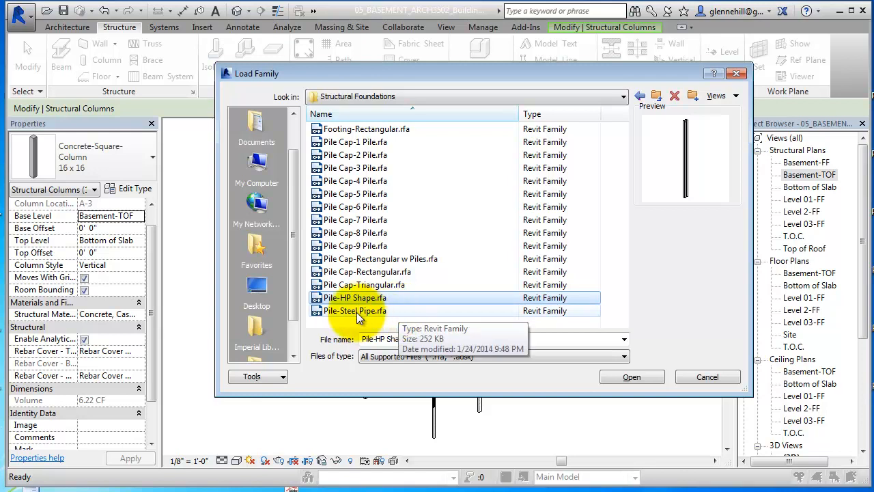
pyautogui.click(367, 316)
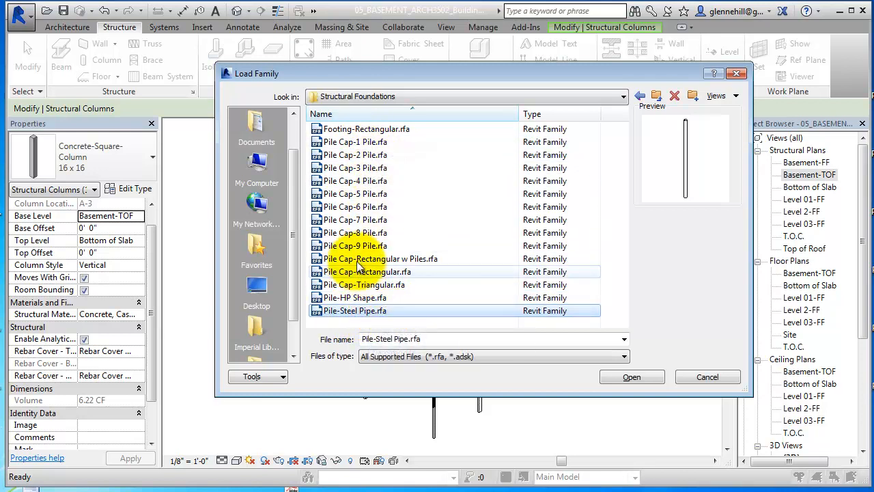
# Step: Load the Footing-Rectangular family and review its available type sizes
pyautogui.click(352, 131)
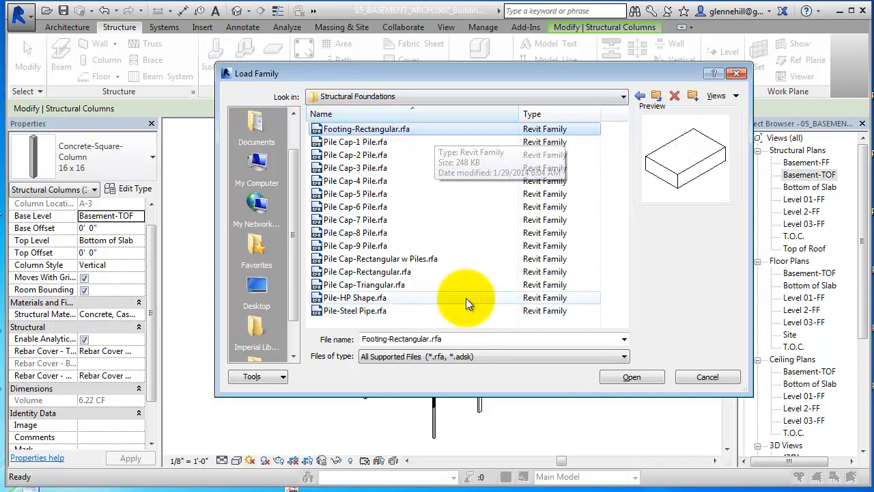
pyautogui.click(634, 374)
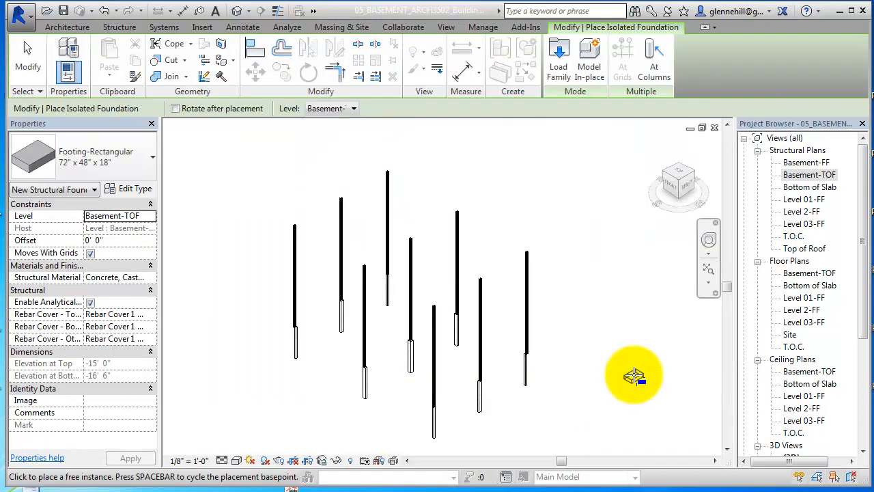
pyautogui.click(148, 159)
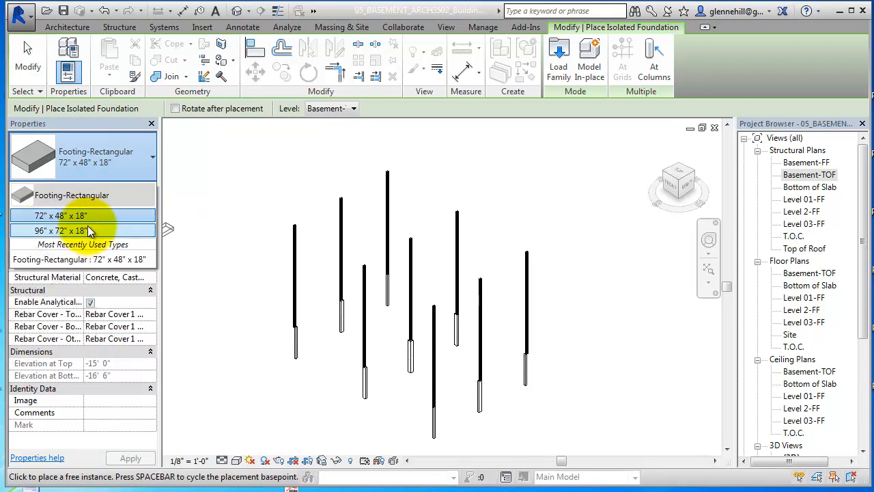
pyautogui.click(149, 166)
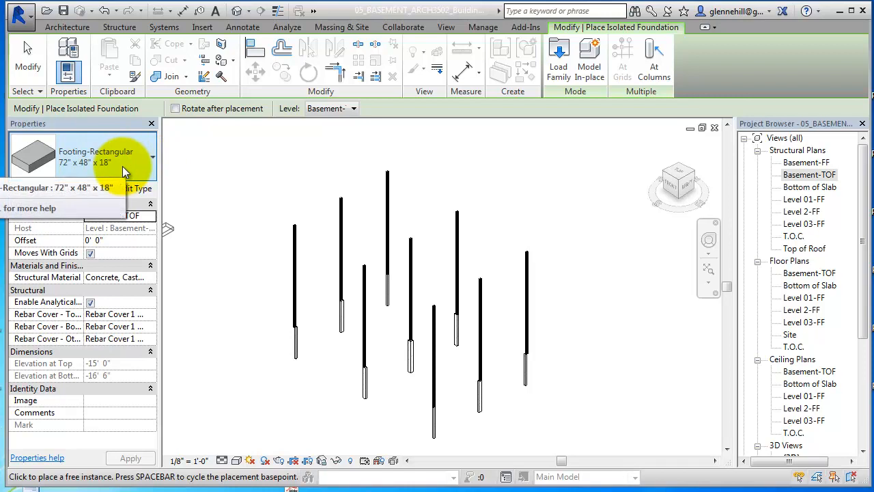
# Step: Duplicate the 72" x 48" x 18" footing type under the name 48" x 48" x 18"
pyautogui.click(137, 189)
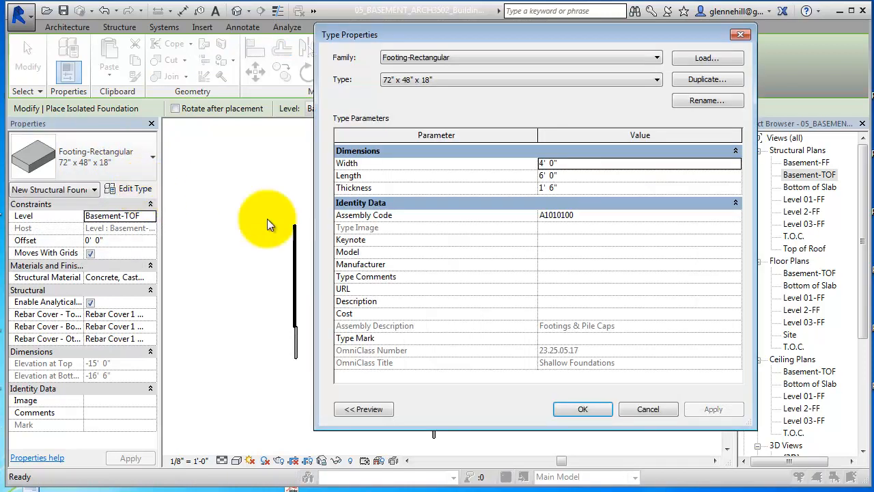
pyautogui.click(703, 81)
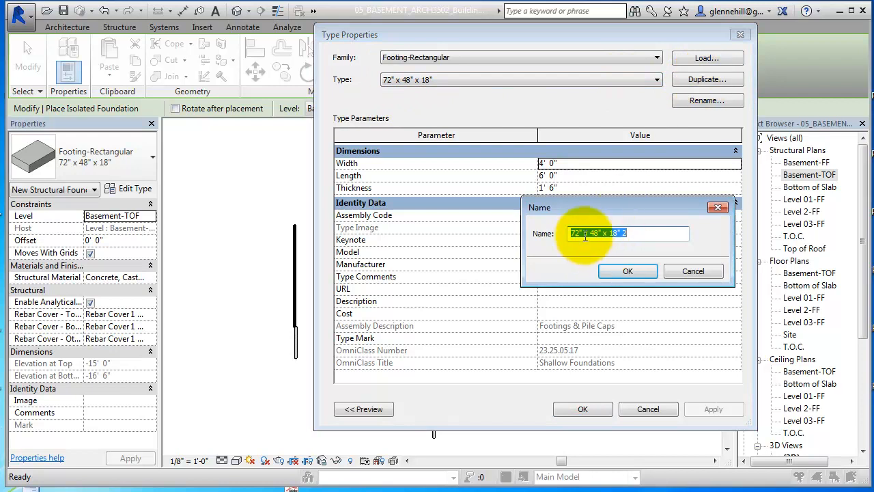
pyautogui.moveTo(580, 233); pyautogui.dragTo(563, 232)
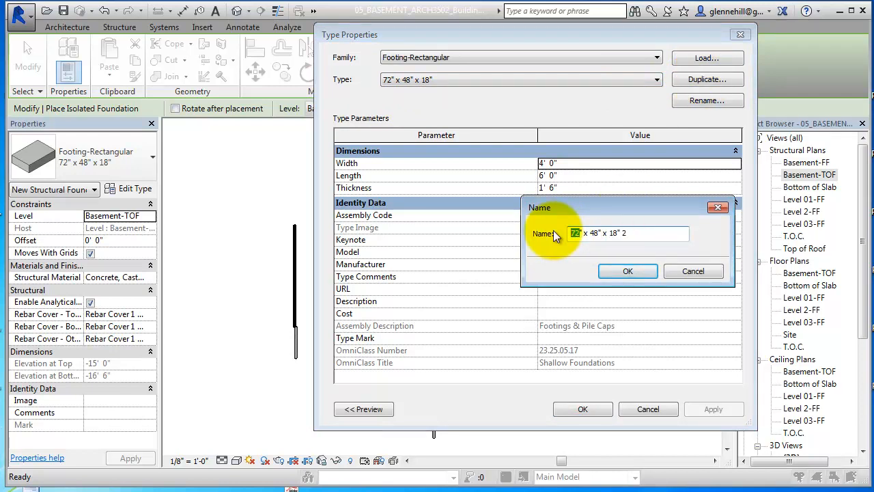
pyautogui.write('48')
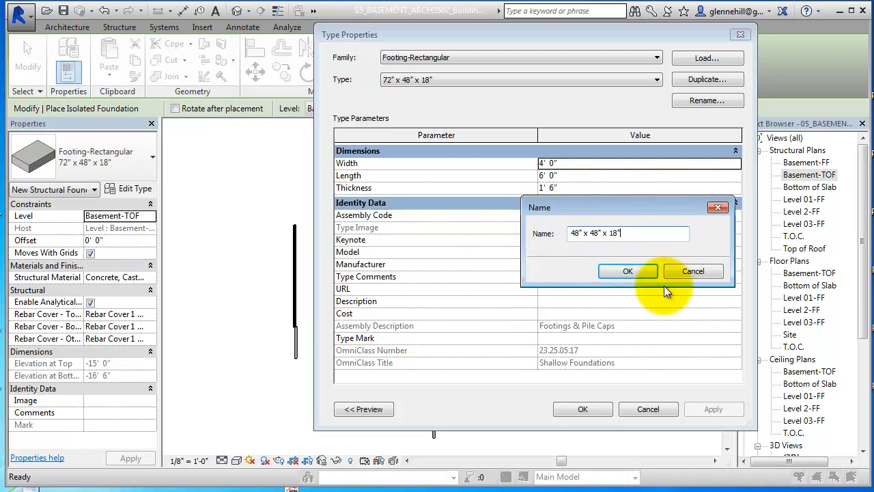
pyautogui.click(628, 271)
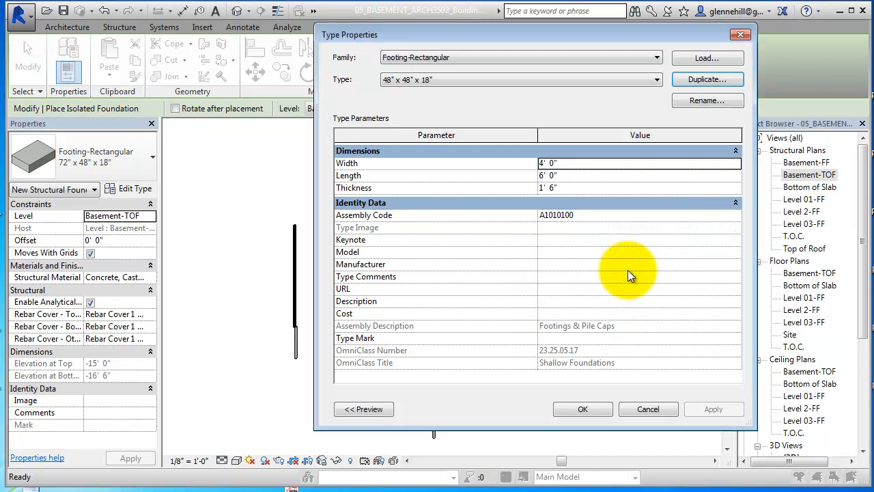
# Step: Set the new footing type's length to 4' 0" and apply the type properties
pyautogui.click(553, 177)
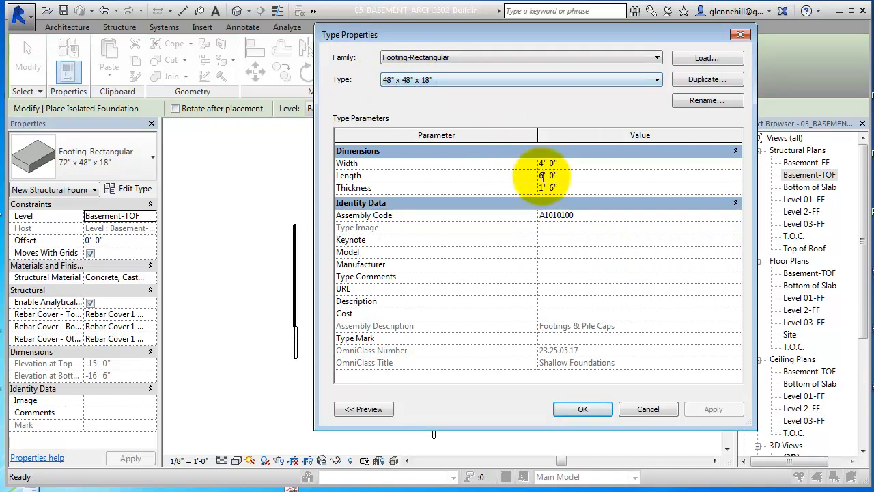
pyautogui.moveTo(564, 175); pyautogui.dragTo(517, 175)
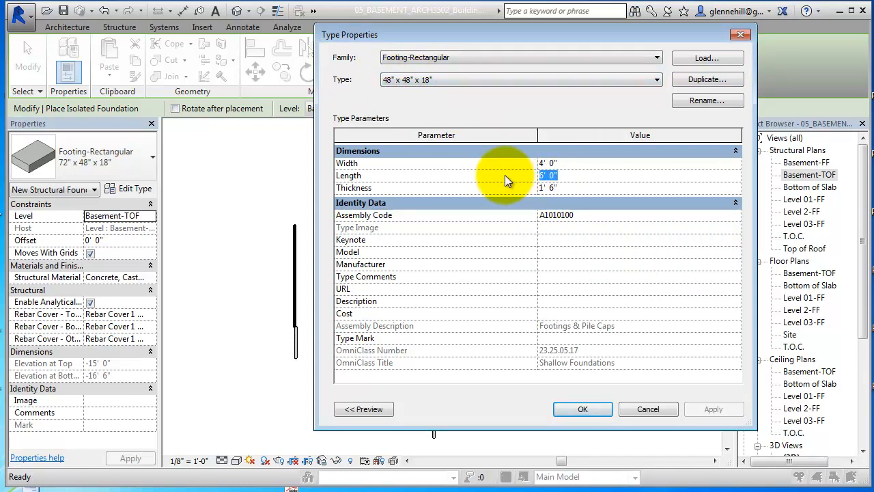
pyautogui.write('4')
pyautogui.press('Return')
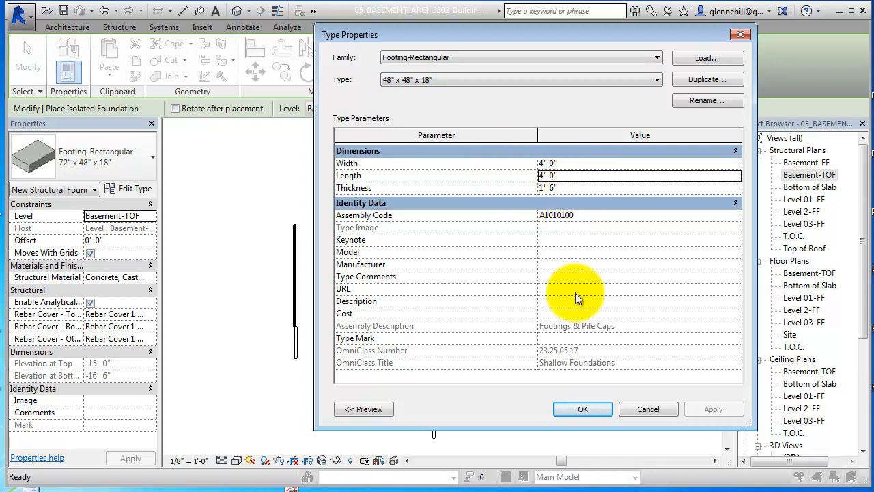
pyautogui.click(580, 408)
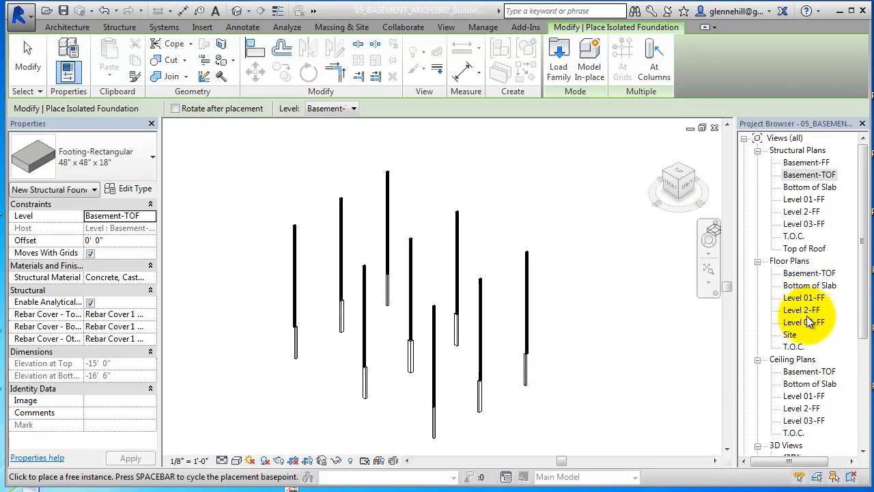
# Step: Open the Basement-TOF structural plan and bring the grids and basement outline into view
pyautogui.doubleClick(810, 176)
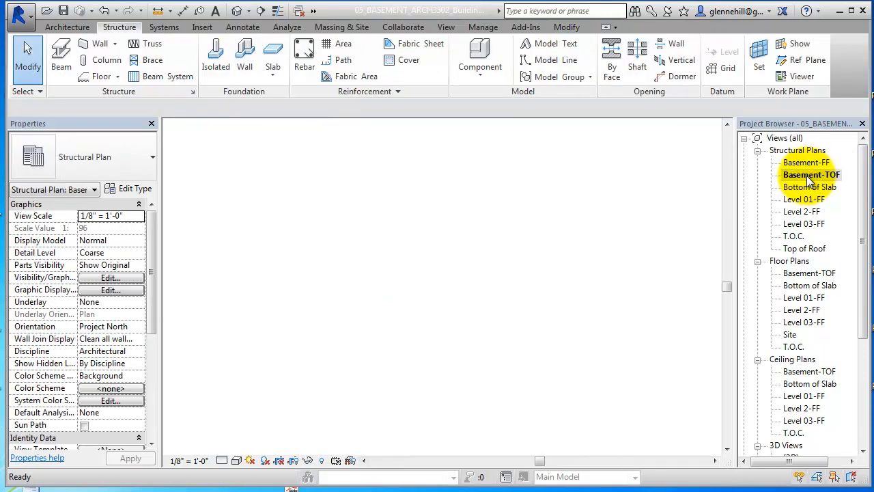
pyautogui.scroll(3, 396, 289)
pyautogui.moveTo(397, 289); pyautogui.dragTo(396, 325, button='middle')
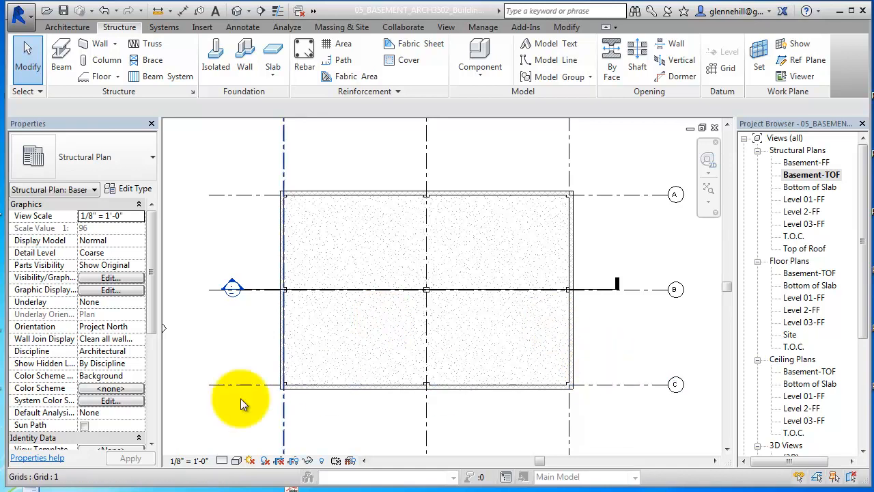
# Step: Review the Basement-TOF plan's view range offsets and apply them as they are
pyautogui.moveTo(151, 297); pyautogui.dragTo(143, 373)
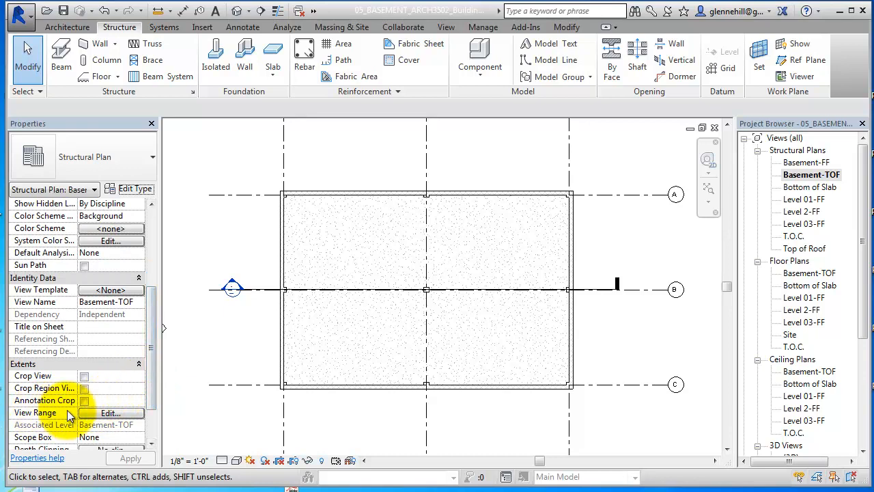
pyautogui.click(99, 415)
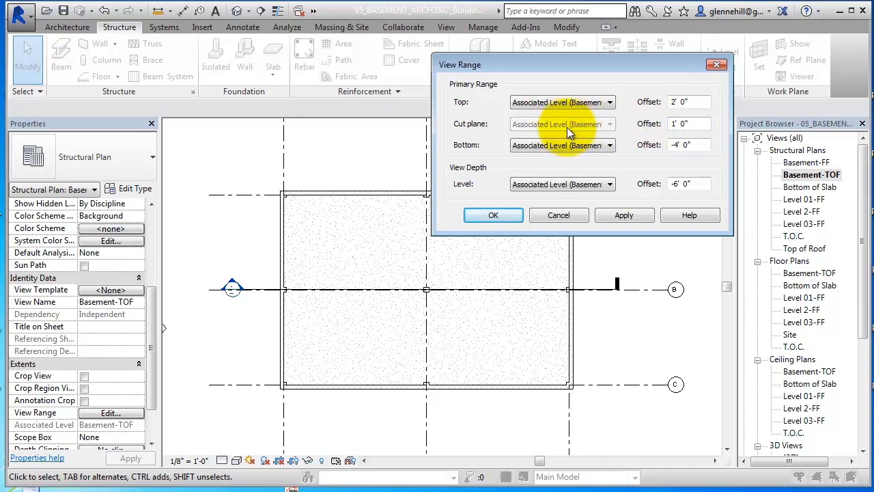
pyautogui.click(686, 101)
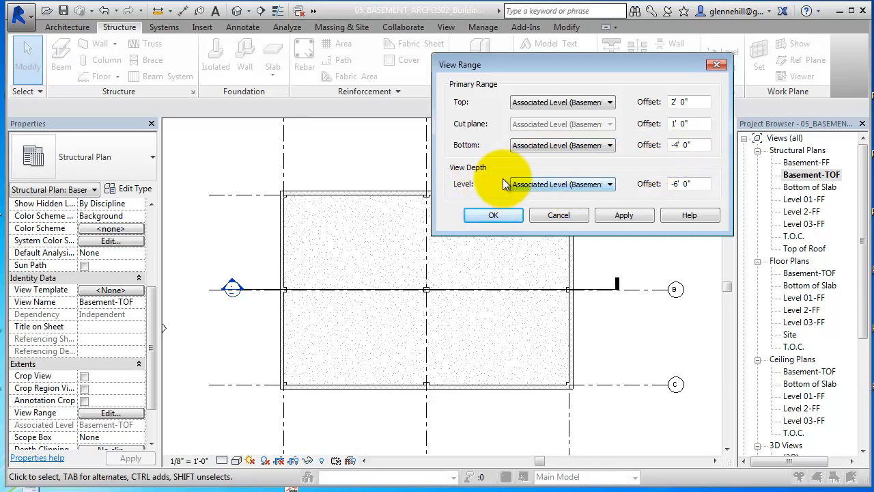
pyautogui.click(625, 215)
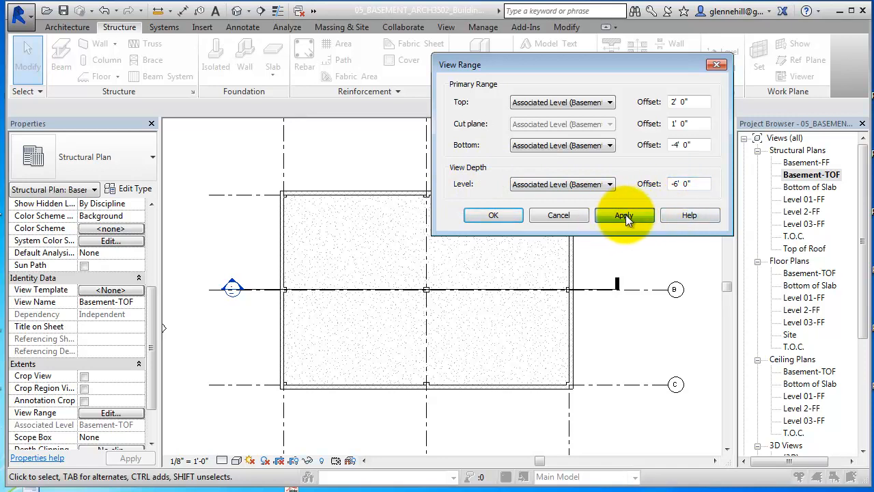
pyautogui.click(494, 214)
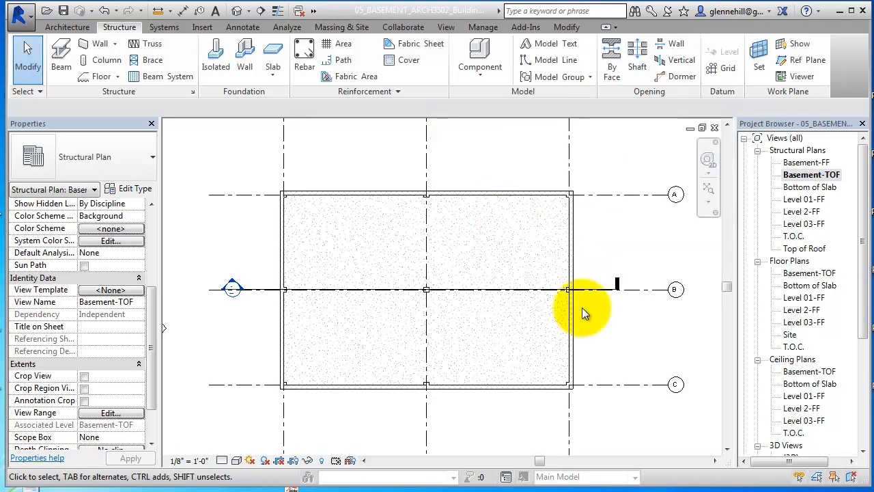
# Step: Hide the entire wall category in the Basement-TOF plan, using one of the basement walls
pyautogui.click(570, 344)
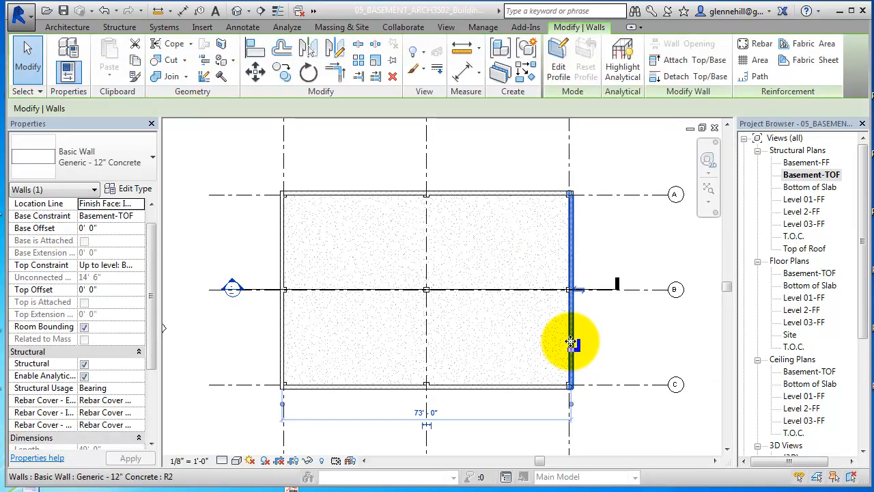
pyautogui.rightClick(570, 343)
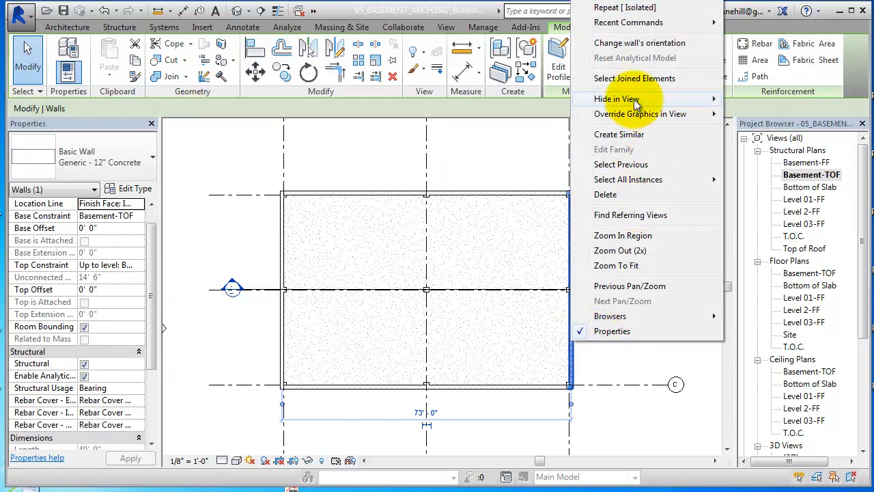
pyautogui.moveTo(635, 101)
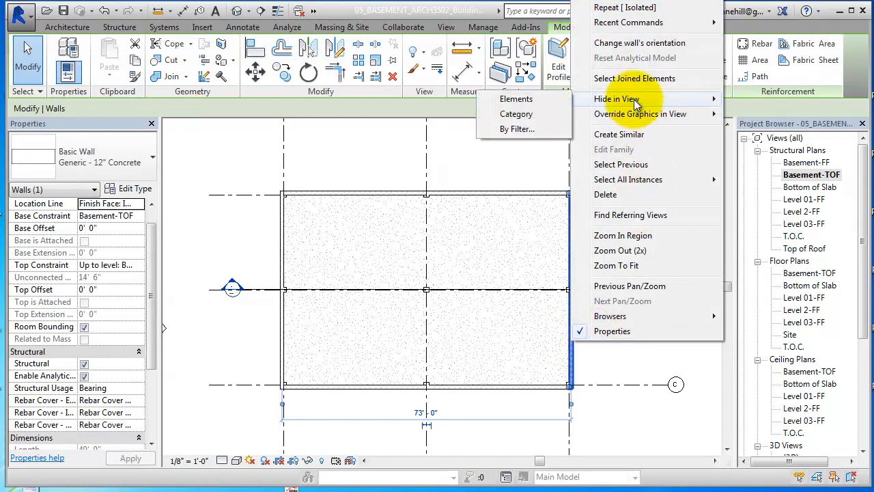
pyautogui.click(522, 116)
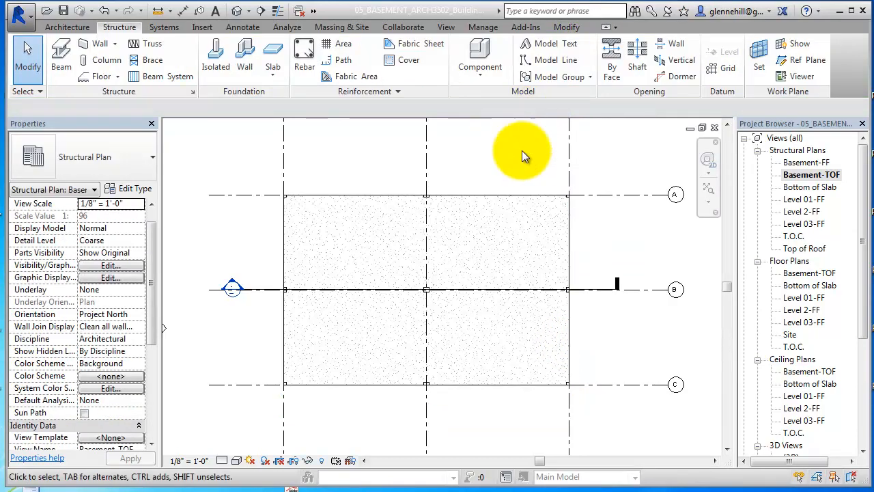
# Step: Hide the 6" concrete floor slab element in the Basement-TOF plan
pyautogui.click(569, 223)
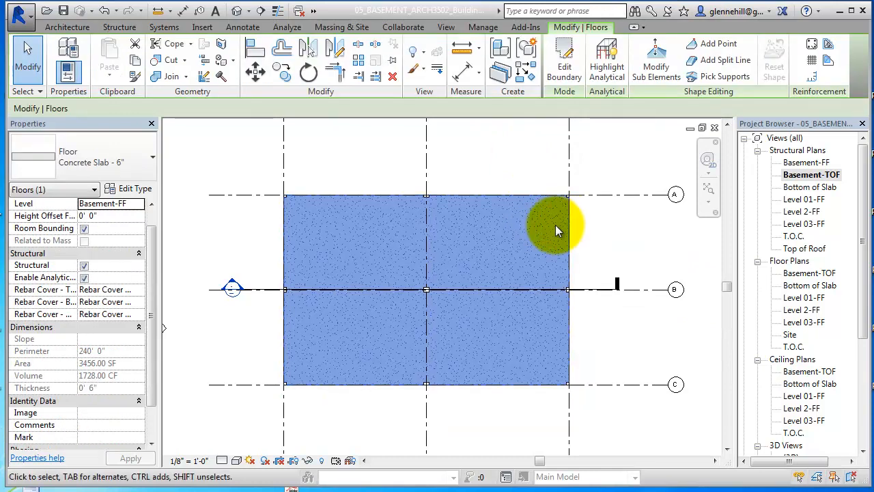
pyautogui.rightClick(556, 225)
pyautogui.moveTo(620, 294)
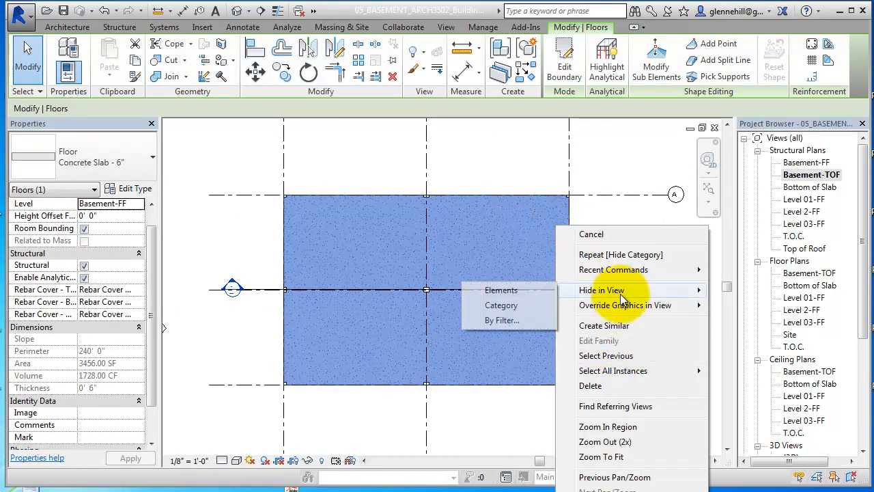
pyautogui.click(502, 290)
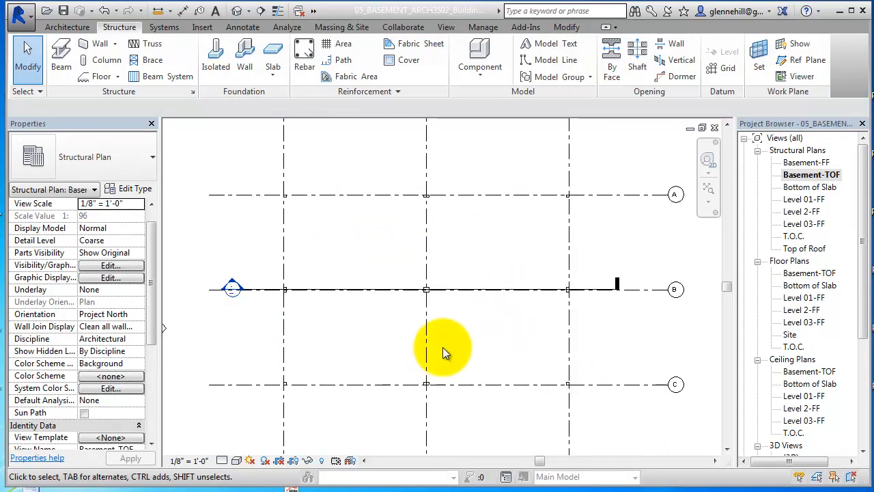
# Step: Inspect the concrete column where the middle vertical grid meets grid C
pyautogui.click(427, 385)
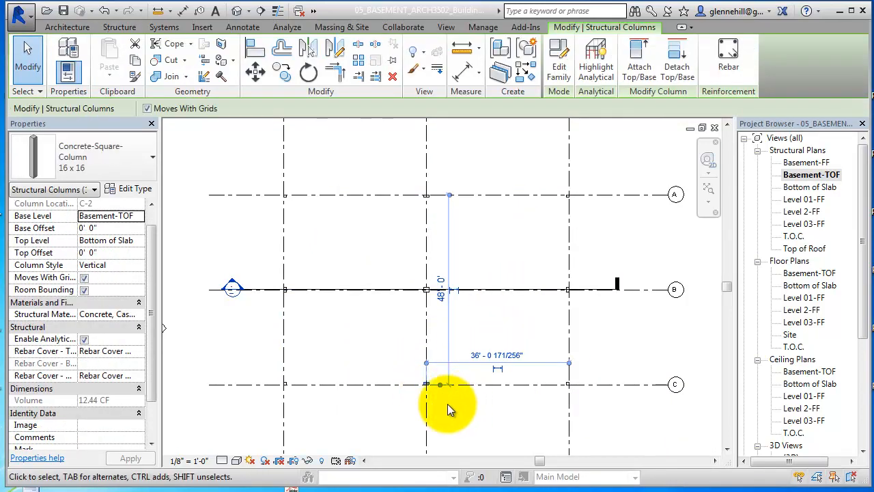
pyautogui.press('Escape')
pyautogui.scroll(5, 430, 403)
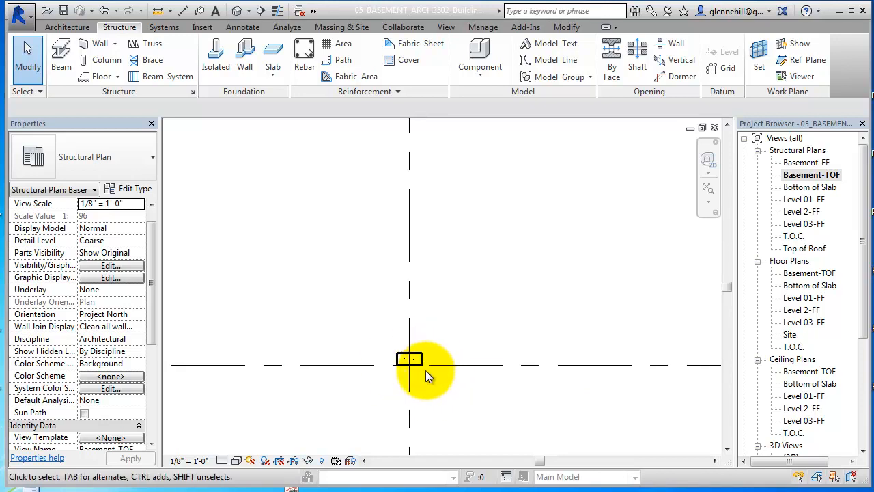
pyautogui.scroll(-5, 464, 369)
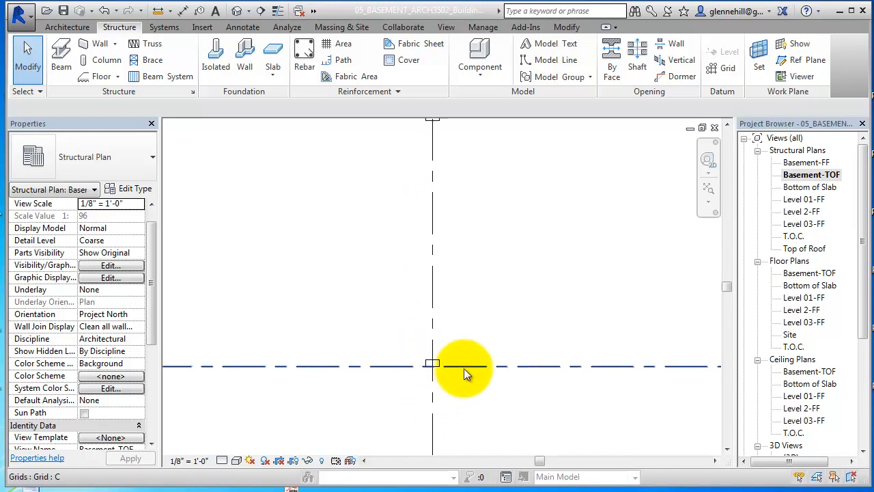
pyautogui.moveTo(516, 358)
pyautogui.mouseDown(button='middle')
pyautogui.moveTo(552, 344)
pyautogui.moveTo(503, 365)
pyautogui.moveTo(517, 355)
pyautogui.moveTo(510, 345)
pyautogui.mouseUp(button='middle')
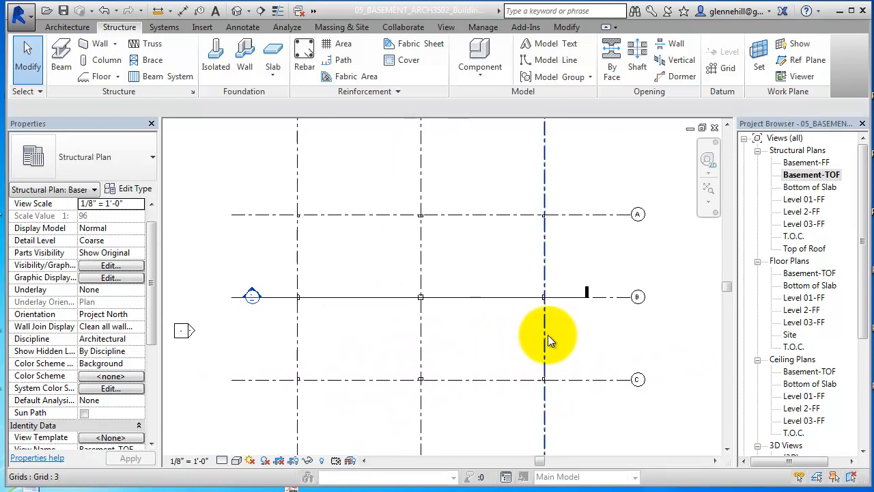
# Step: Place 48" x 48" x 18" rectangular isolated footings at every intersection of grids A to C and 1 to 3
pyautogui.click(212, 65)
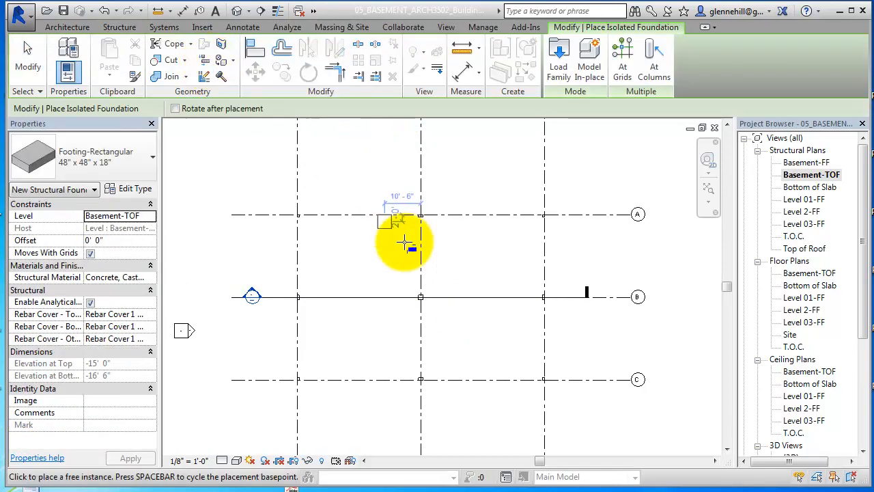
pyautogui.click(624, 54)
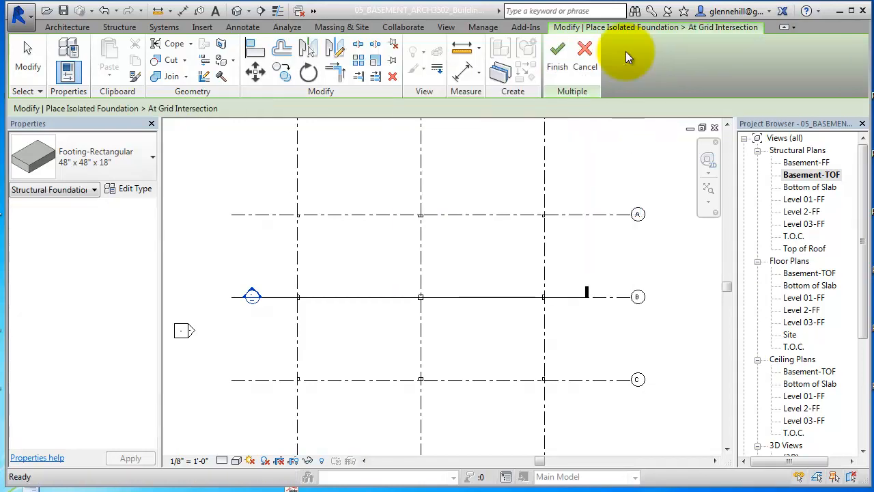
pyautogui.moveTo(575, 412); pyautogui.dragTo(277, 181)
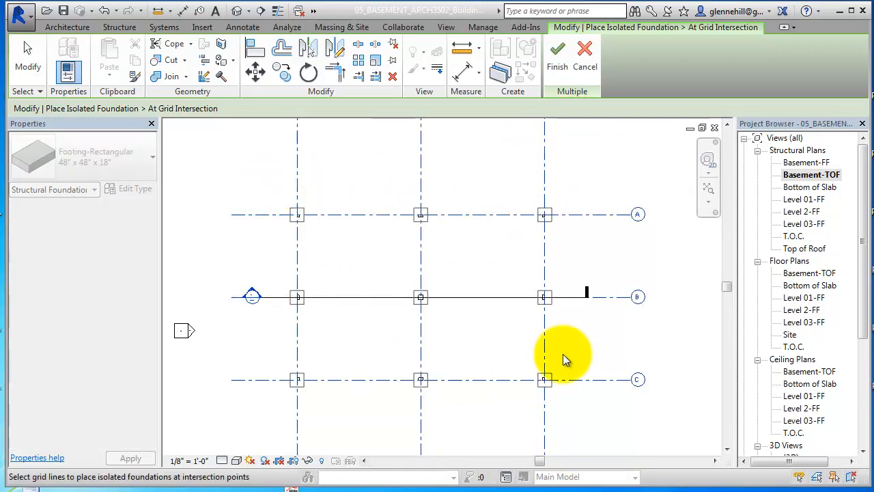
pyautogui.click(557, 65)
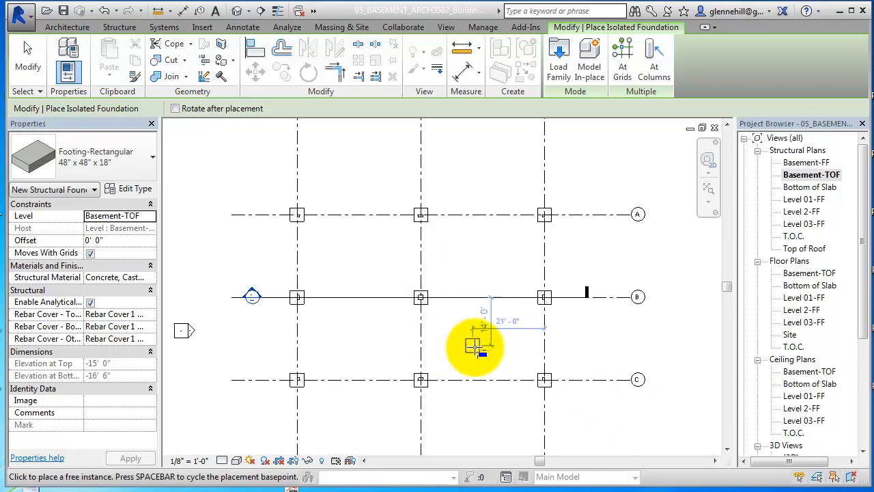
pyautogui.press('Escape')
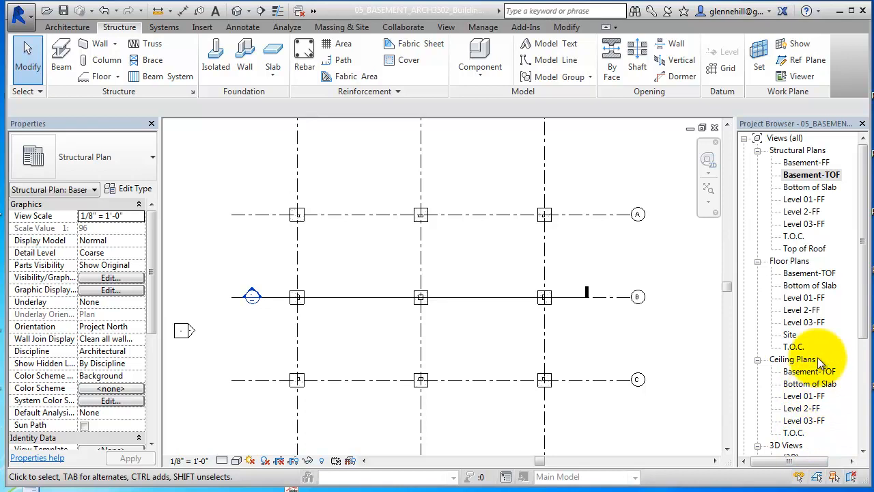
# Step: Open Section 1 and examine the footing and concrete column at grid 2
pyautogui.scroll(-4, 859, 312)
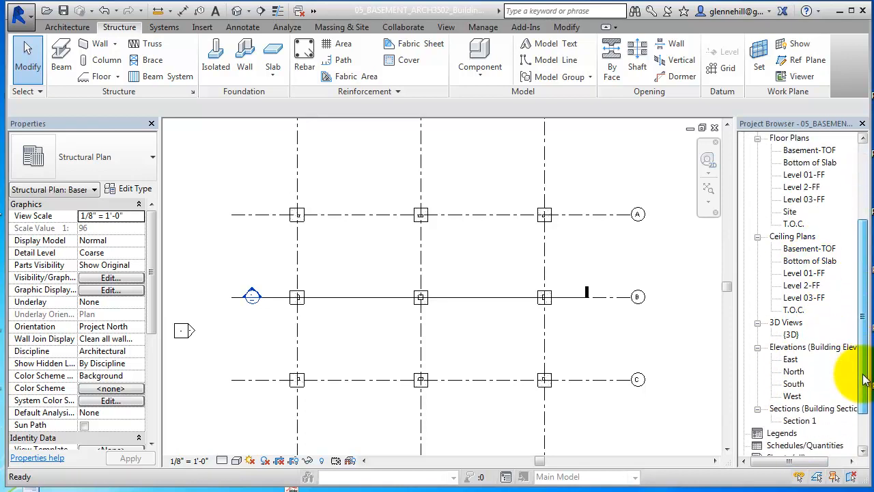
pyautogui.doubleClick(798, 398)
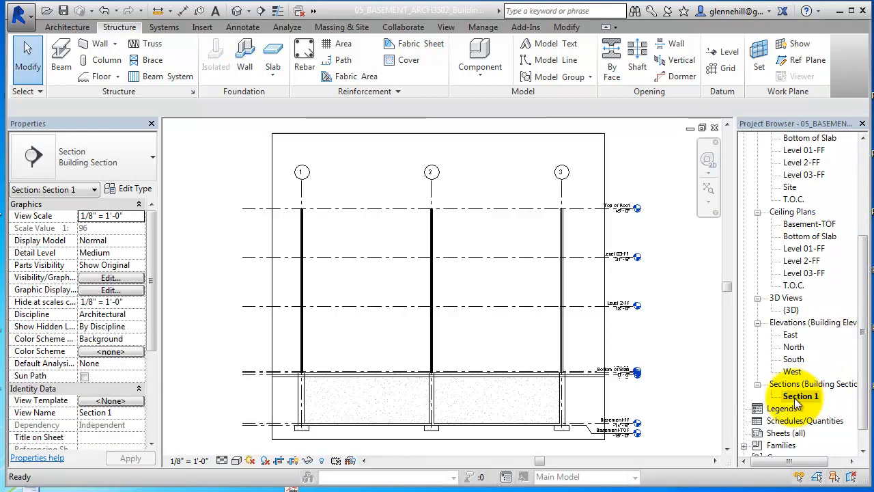
pyautogui.click(435, 431)
pyautogui.scroll(5, 435, 431)
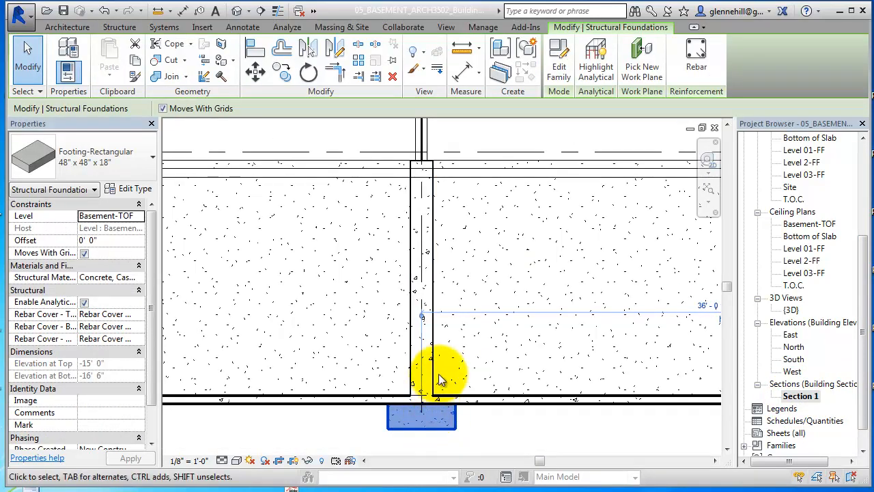
pyautogui.scroll(2, 430, 400)
pyautogui.click(434, 382)
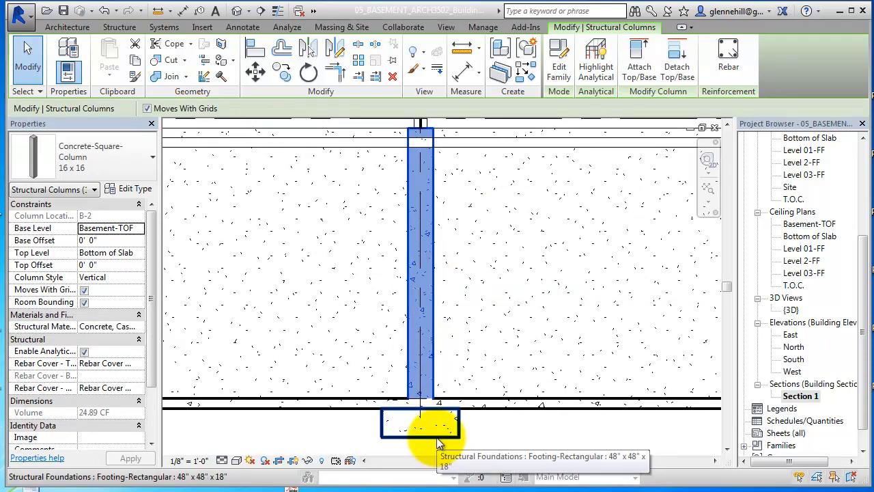
# Step: Examine how the column, slab and footing meet at grid 3 relative to the Basement-FF and Basement-TOF levels
pyautogui.scroll(-1, 589, 437)
pyautogui.moveTo(590, 438); pyautogui.dragTo(160, 380, button='middle')
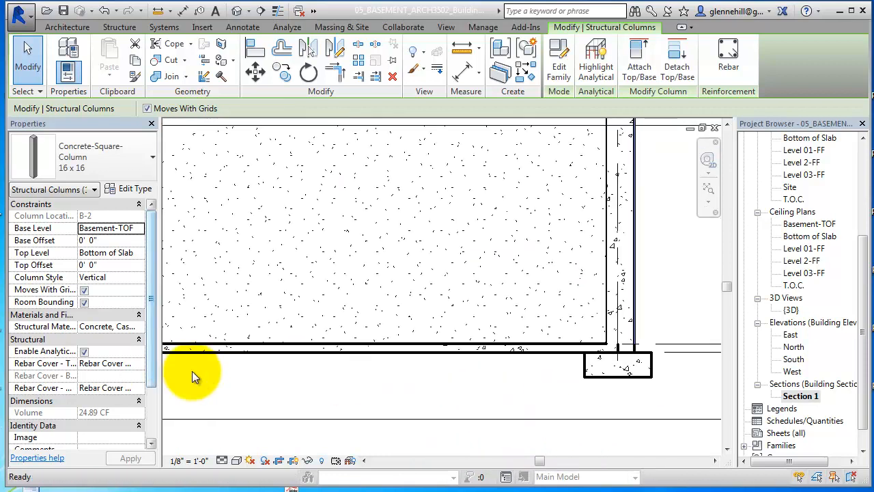
pyautogui.moveTo(608, 366); pyautogui.dragTo(293, 375, button='middle')
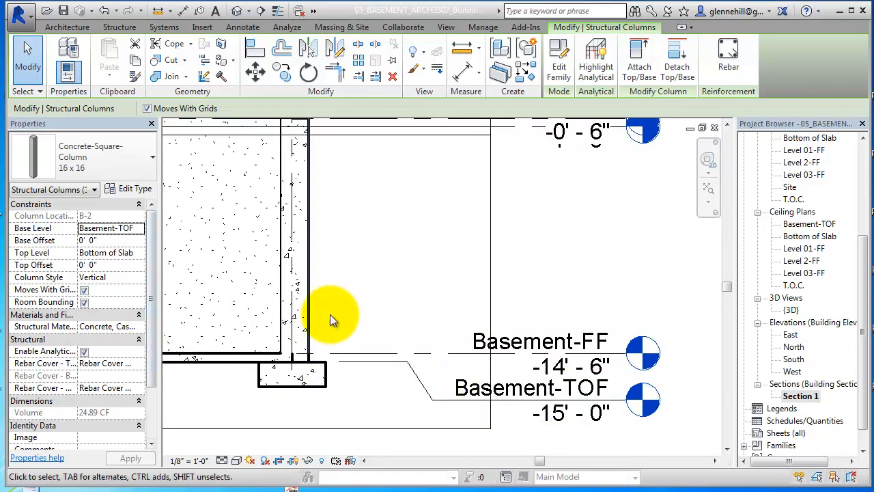
pyautogui.click(287, 315)
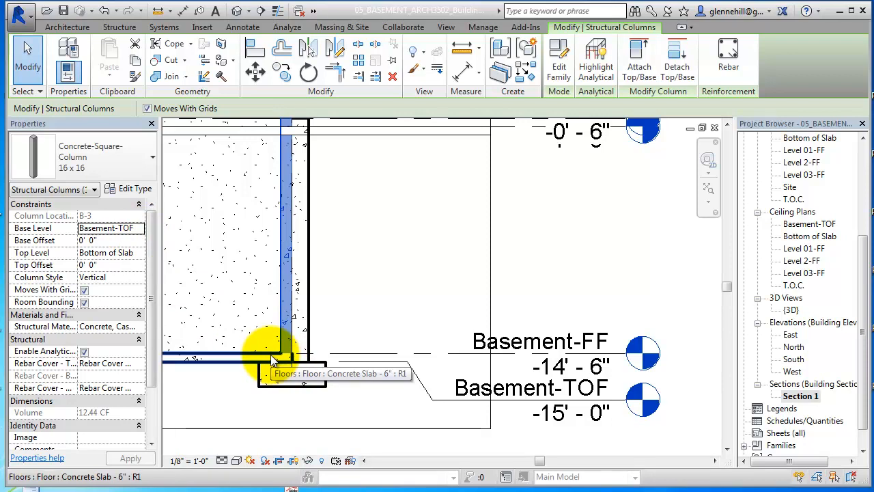
pyautogui.click(340, 403)
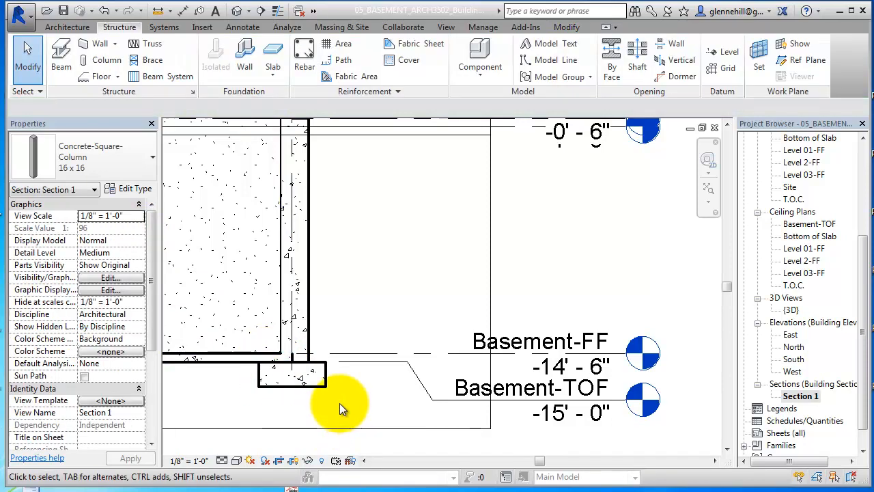
pyautogui.scroll(-3, 324, 358)
pyautogui.moveTo(253, 360); pyautogui.dragTo(509, 350, button='middle')
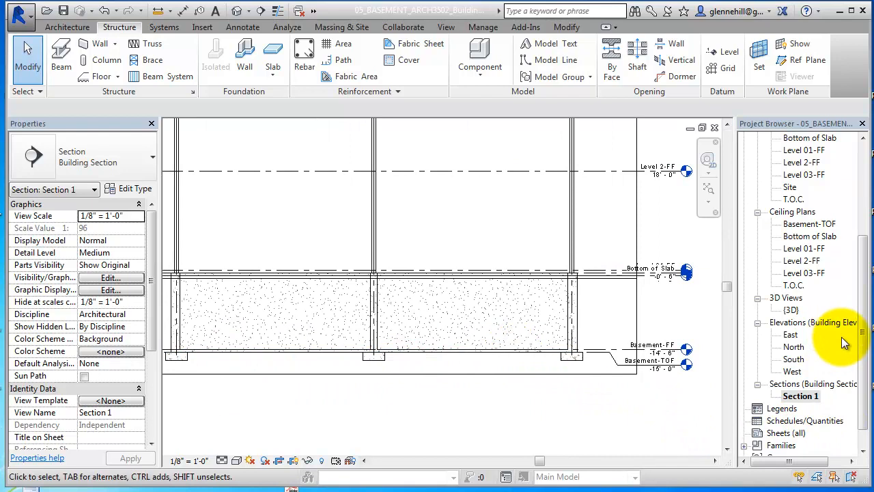
# Step: Open the {3D} view and duplicate it as a new 3D view
pyautogui.moveTo(866, 374); pyautogui.dragTo(857, 444)
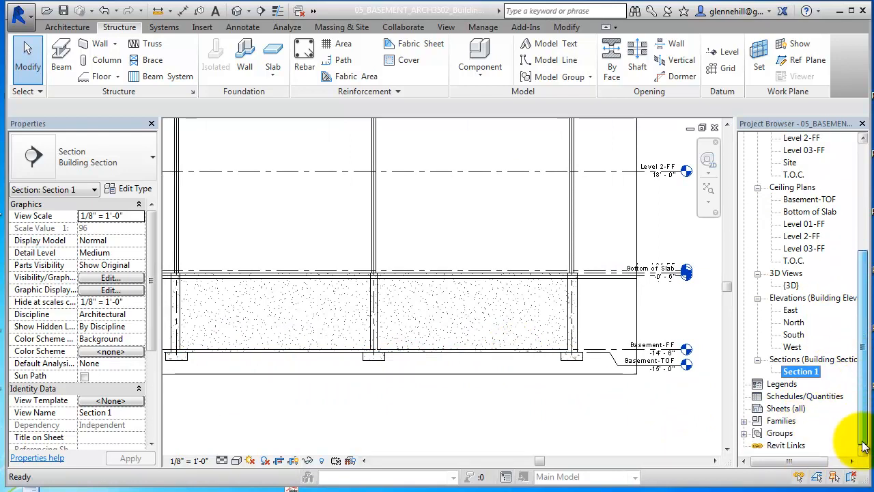
pyautogui.doubleClick(791, 286)
pyautogui.moveTo(468, 418); pyautogui.dragTo(465, 388, button='middle')
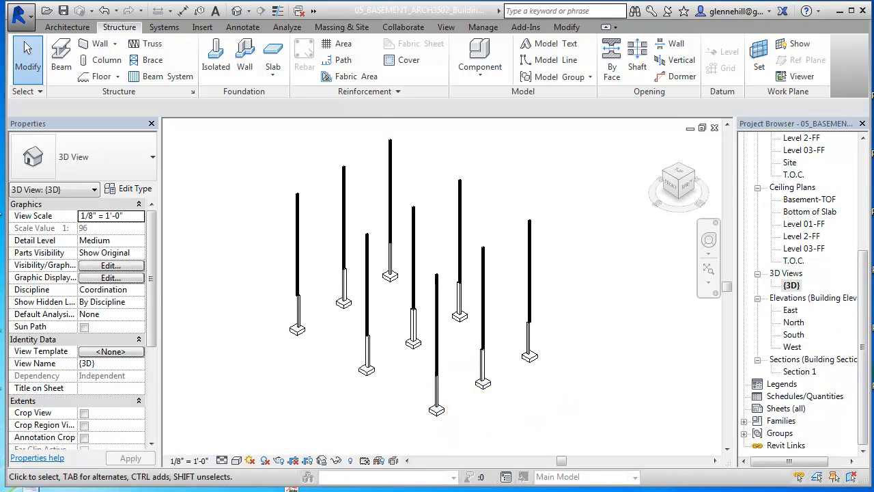
pyautogui.rightClick(792, 286)
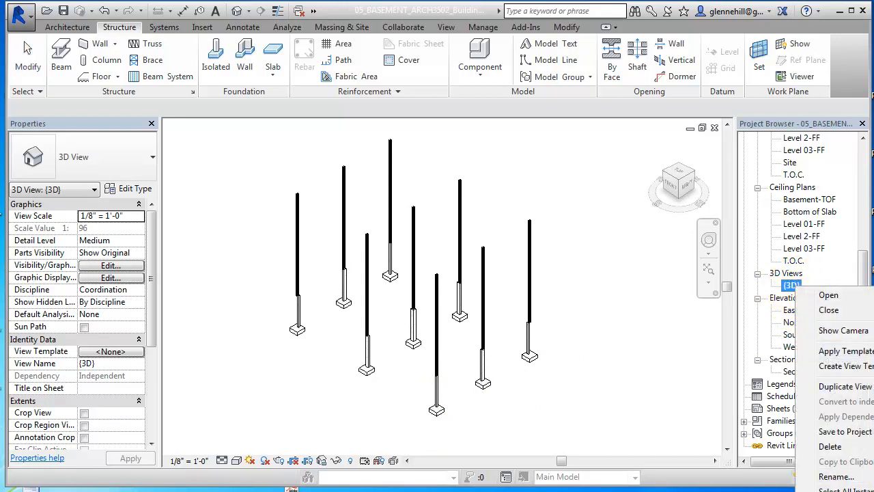
pyautogui.moveTo(862, 386)
pyautogui.click(707, 387)
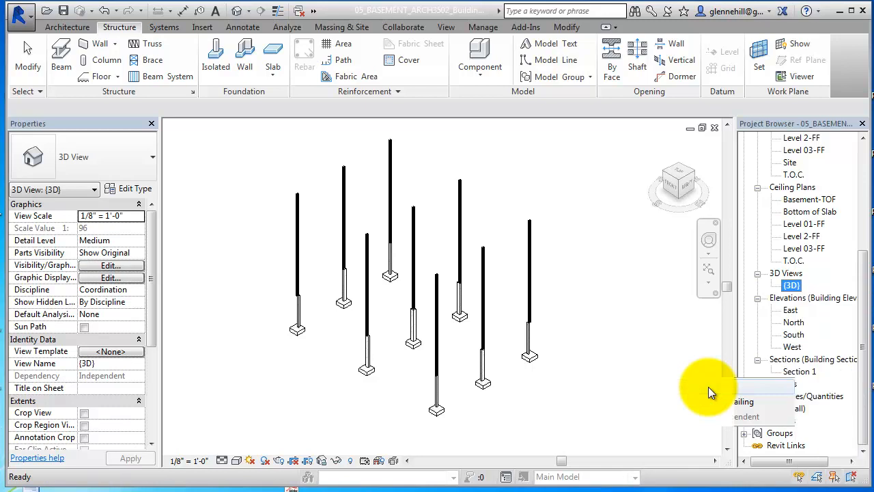
pyautogui.click(810, 303)
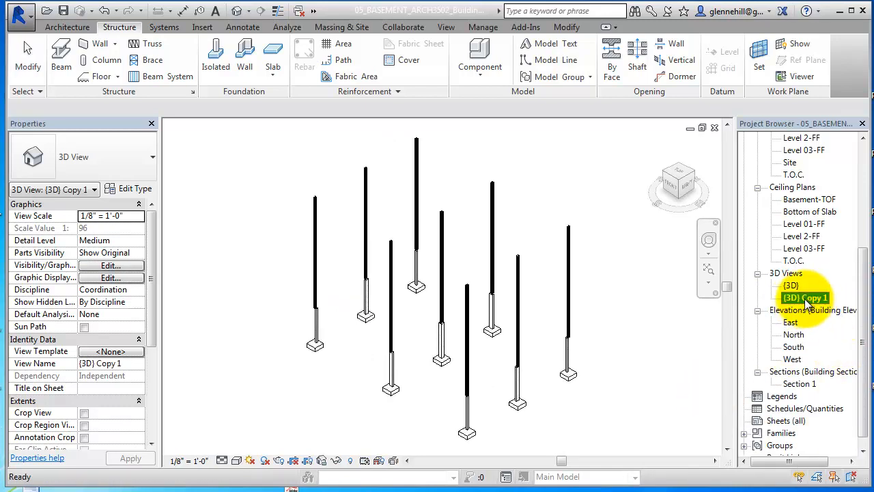
# Step: Rename the duplicated 3D view as Basement Foundation
pyautogui.click(793, 301)
pyautogui.rightClick(789, 305)
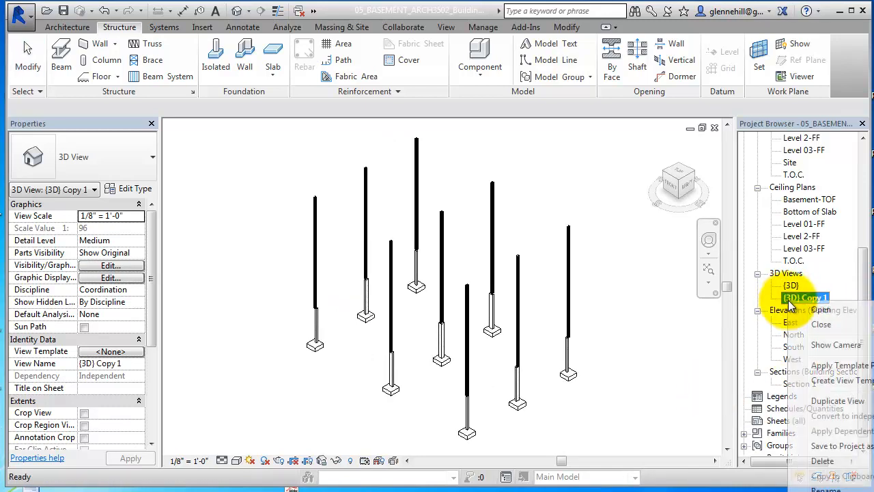
pyautogui.click(827, 488)
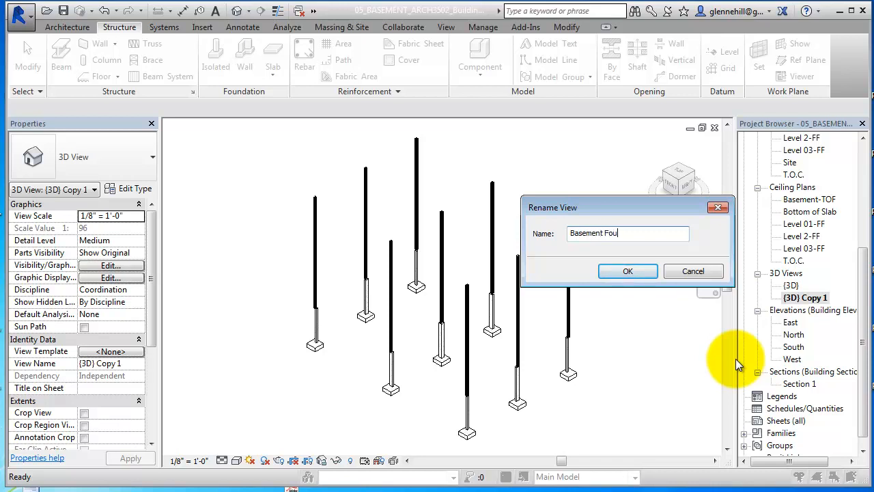
pyautogui.write('Basement Foundation')
pyautogui.press('Return')
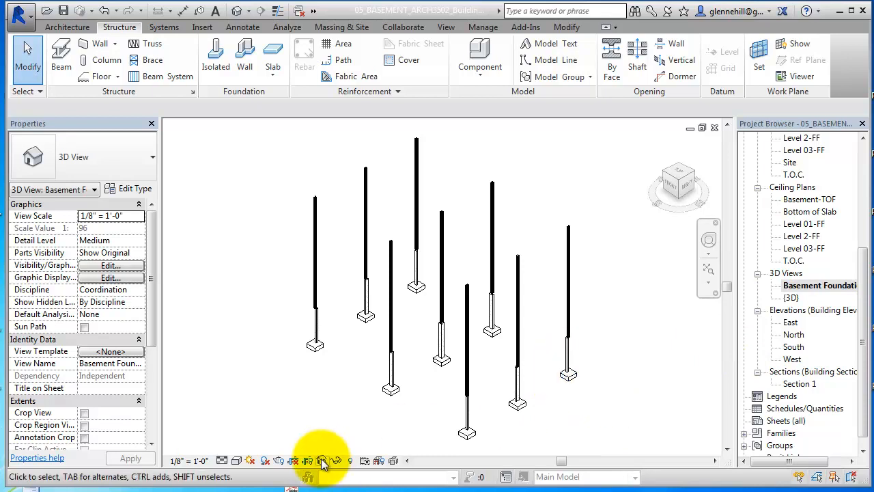
# Step: Reveal the hidden elements in the Basement Foundation view, unhide the wall category, and leave the reveal mode
pyautogui.click(350, 461)
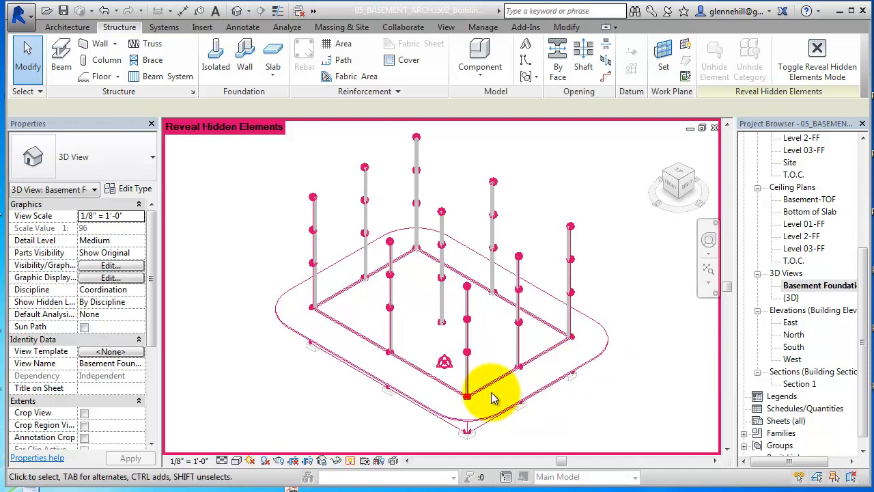
pyautogui.rightClick(451, 395)
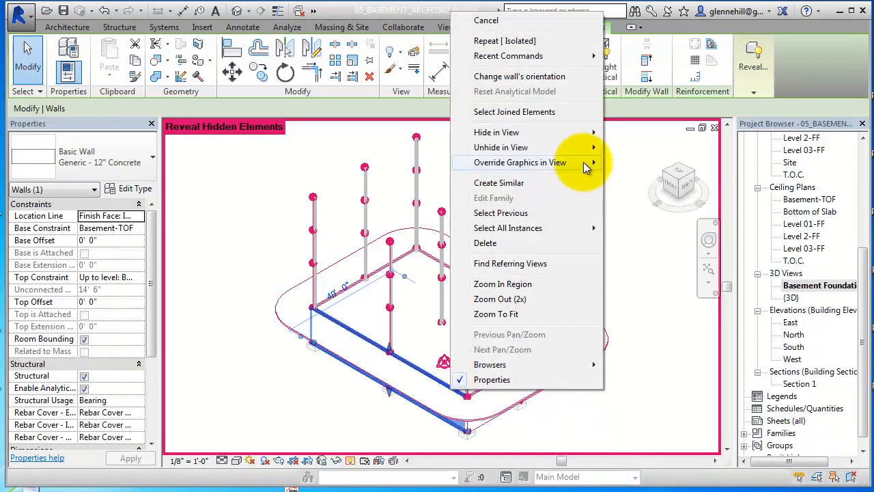
pyautogui.moveTo(554, 164)
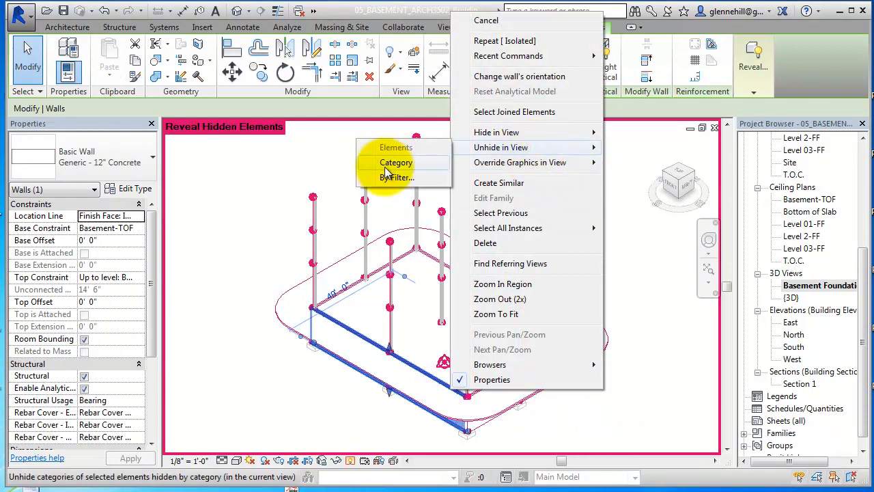
pyautogui.click(391, 166)
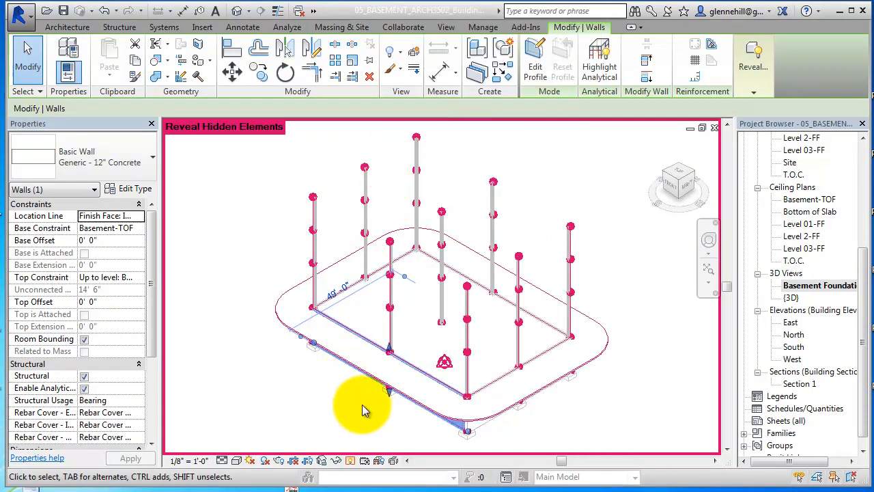
pyautogui.click(361, 413)
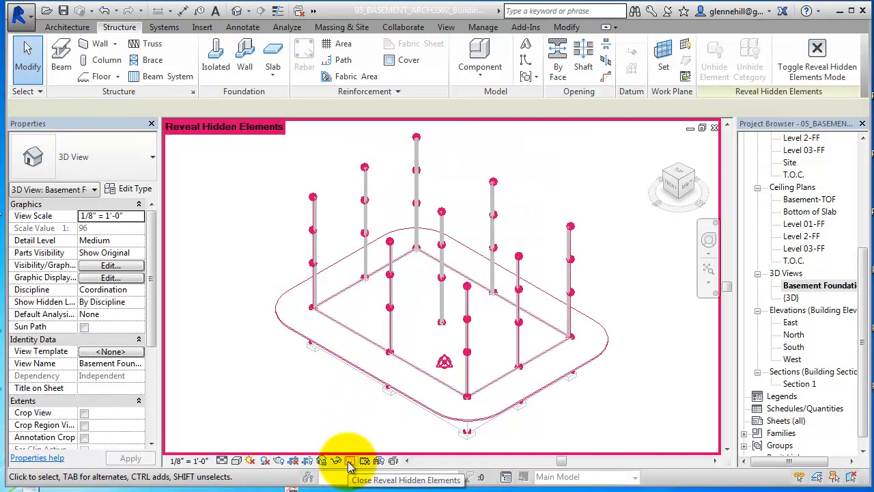
pyautogui.click(350, 461)
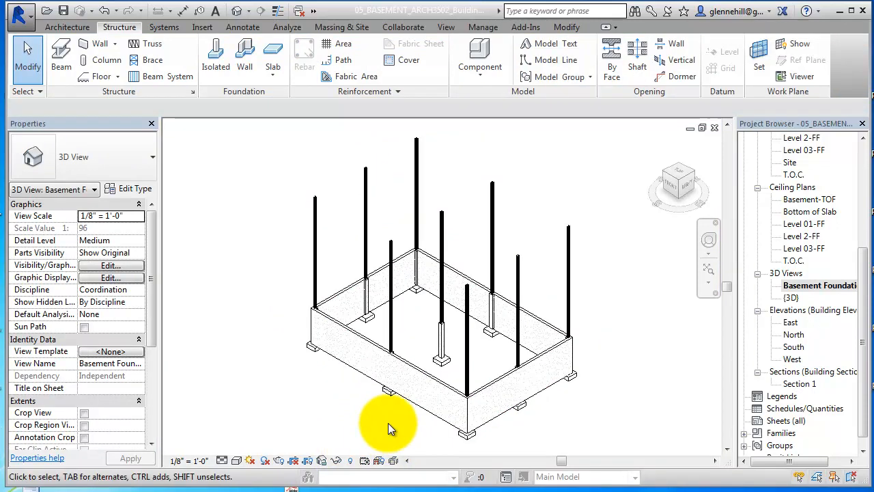
# Step: Place Bearing Footing - 36" x 12" wall foundations under all four basement walls
pyautogui.click(343, 321)
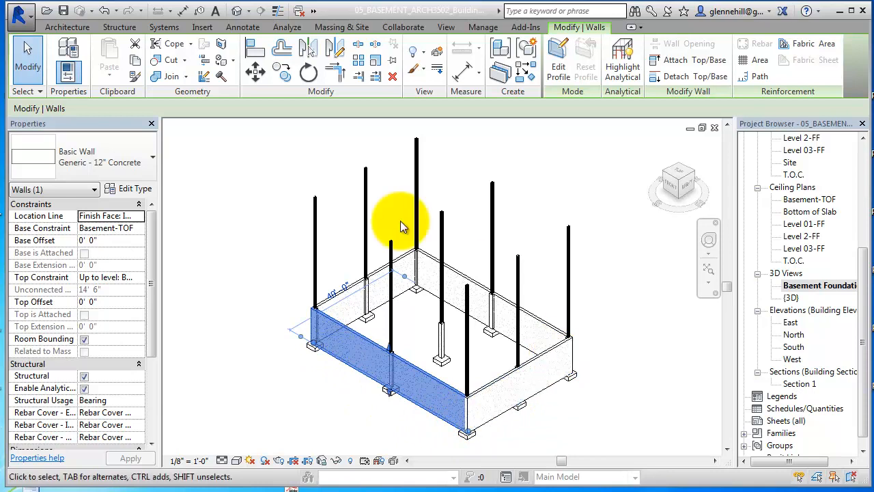
pyautogui.click(120, 27)
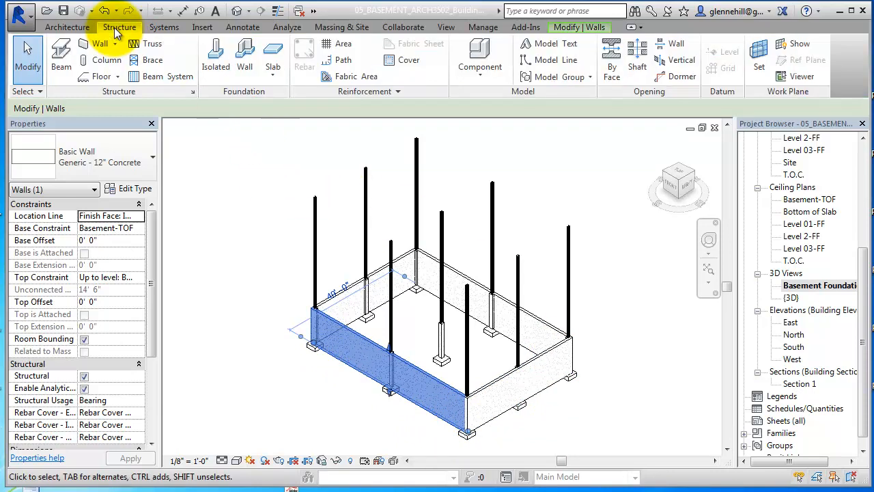
pyautogui.click(243, 50)
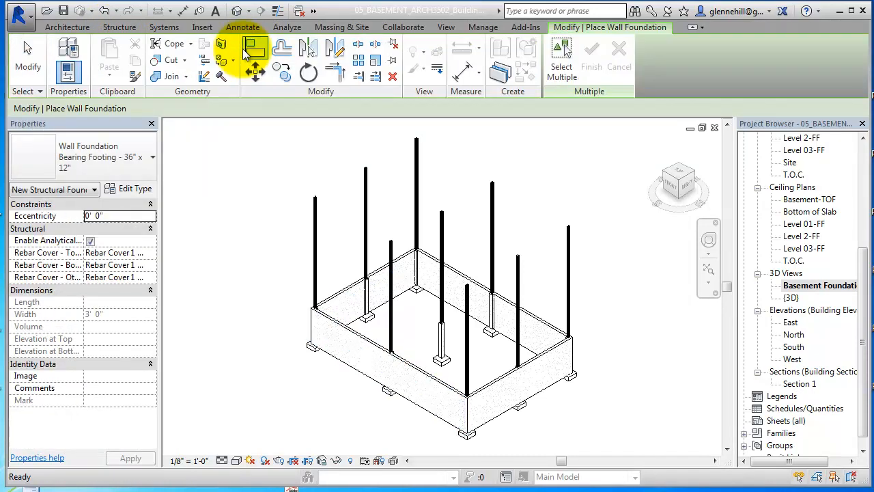
pyautogui.click(146, 157)
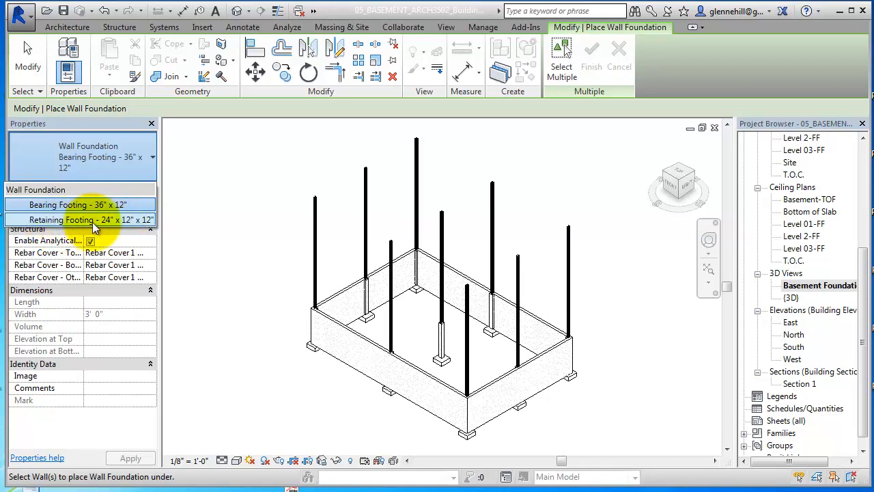
pyautogui.click(138, 202)
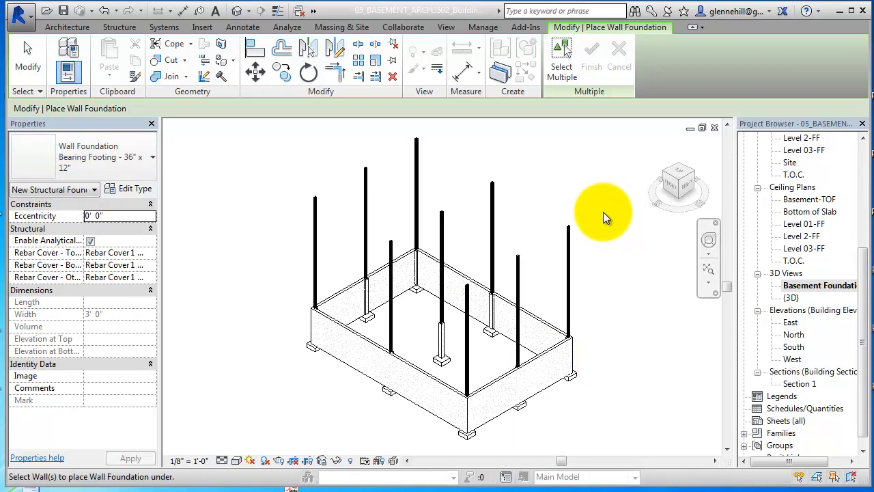
pyautogui.click(546, 360)
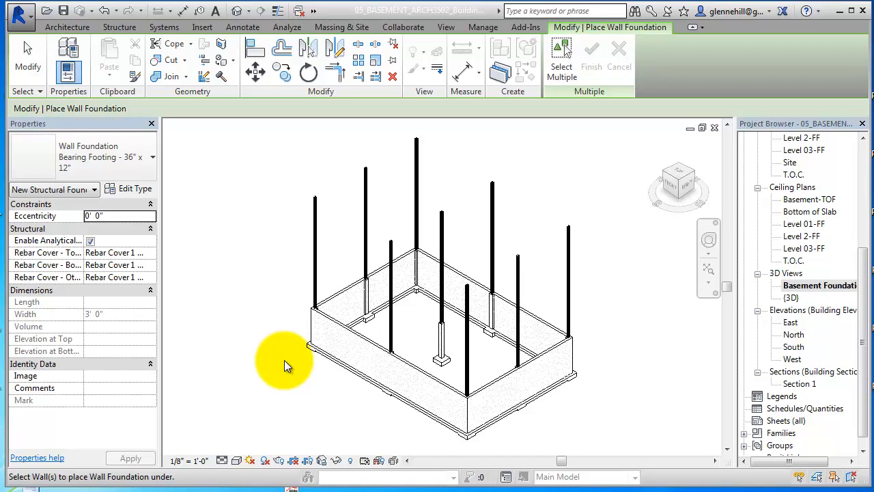
# Step: Start the structural Beam command and check which beam types are available in the project
pyautogui.moveTo(612, 211)
pyautogui.mouseDown(button='middle')
pyautogui.moveTo(609, 246)
pyautogui.moveTo(600, 201)
pyautogui.mouseUp(button='middle')
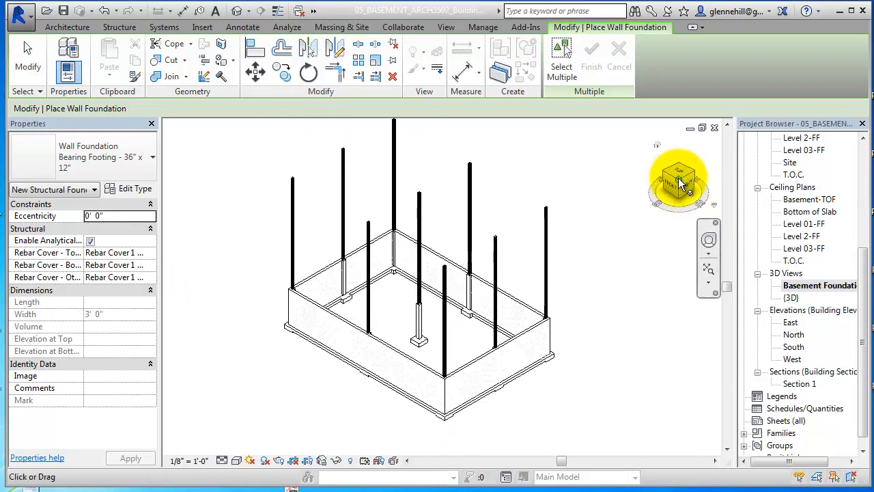
pyautogui.moveTo(681, 183)
pyautogui.mouseDown()
pyautogui.moveTo(663, 220)
pyautogui.moveTo(675, 185)
pyautogui.moveTo(666, 189)
pyautogui.mouseUp()
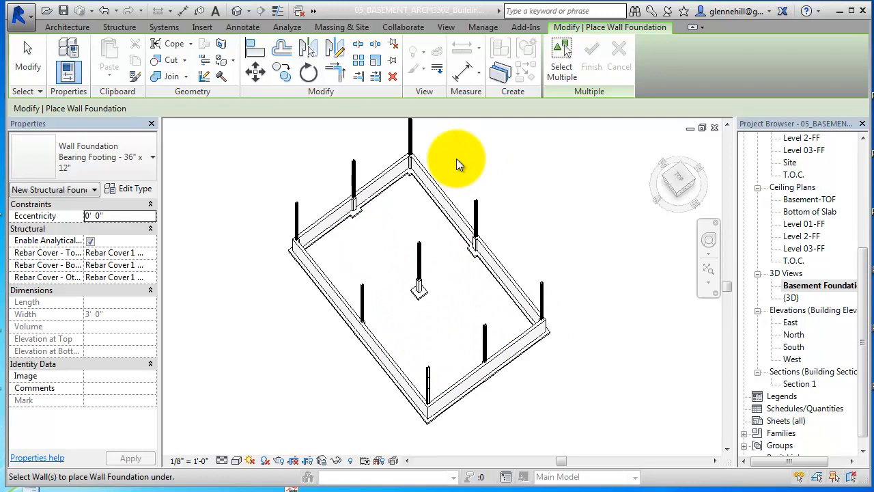
pyautogui.click(120, 27)
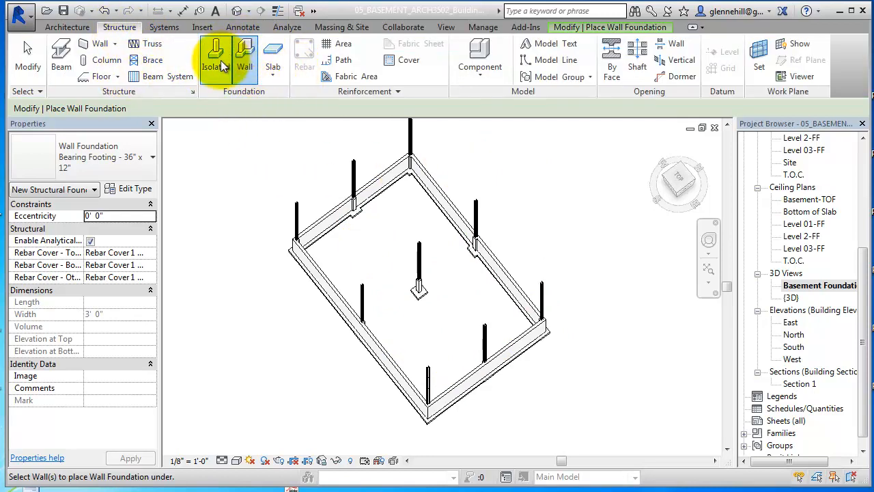
pyautogui.click(61, 58)
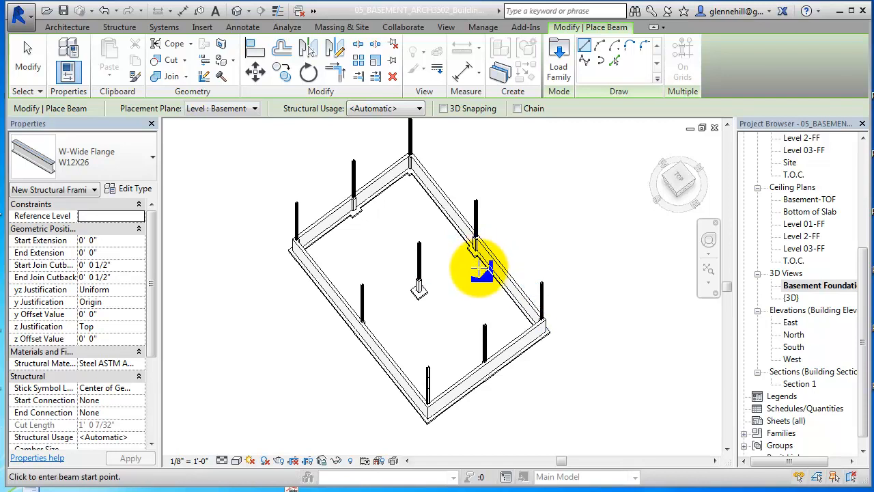
pyautogui.click(475, 246)
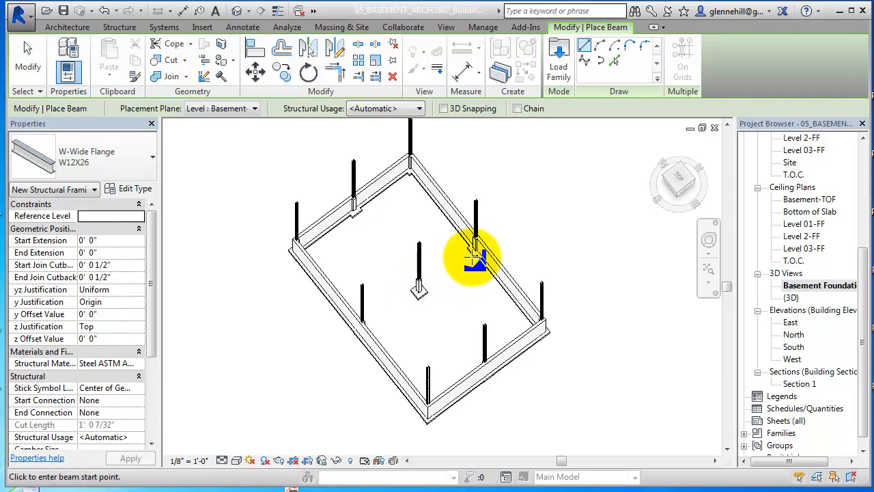
pyautogui.press('Escape')
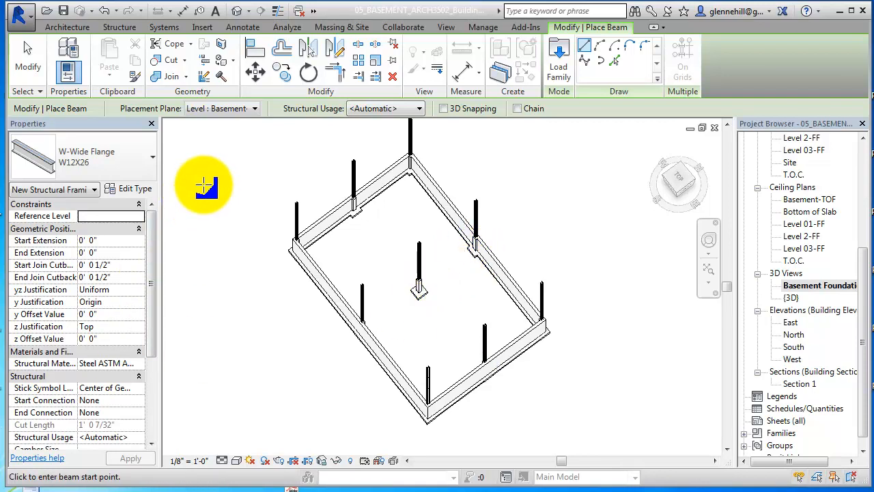
pyautogui.click(152, 157)
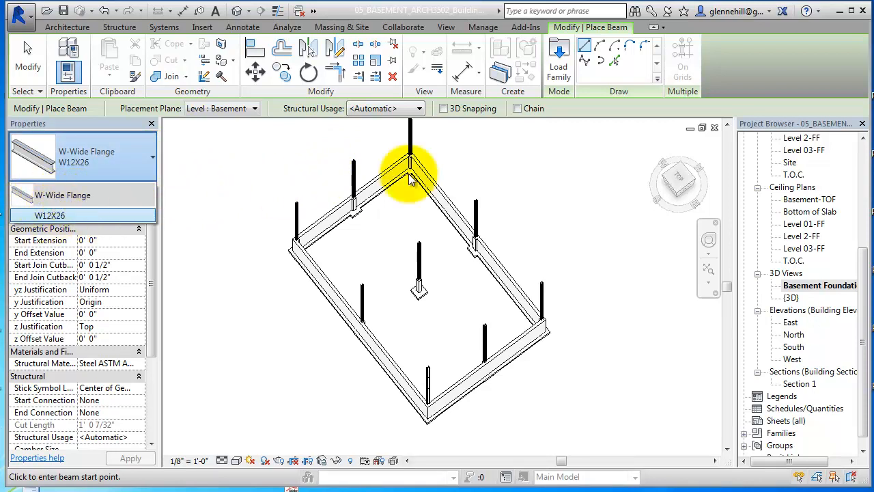
# Step: Load the Concrete-Rectangular Beam family from the Structural Framing Concrete folder of the US Imperial library
pyautogui.click(556, 61)
pyautogui.click(559, 58)
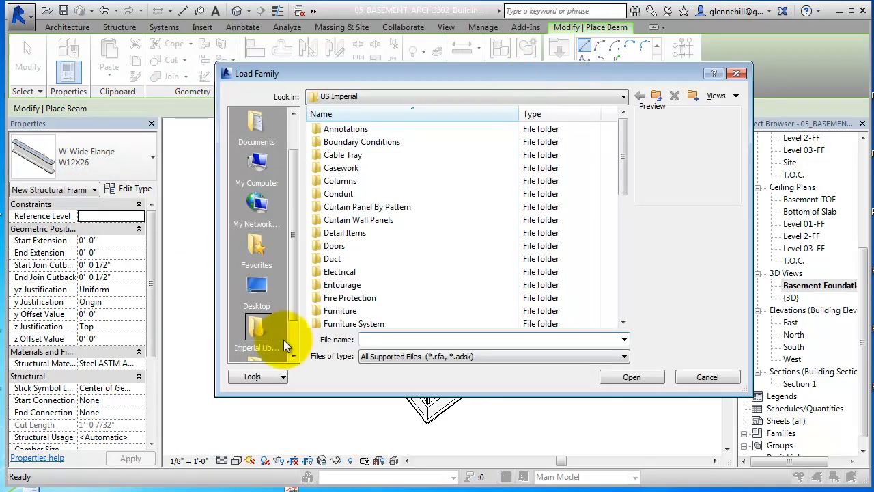
pyautogui.scroll(-7, 374, 312)
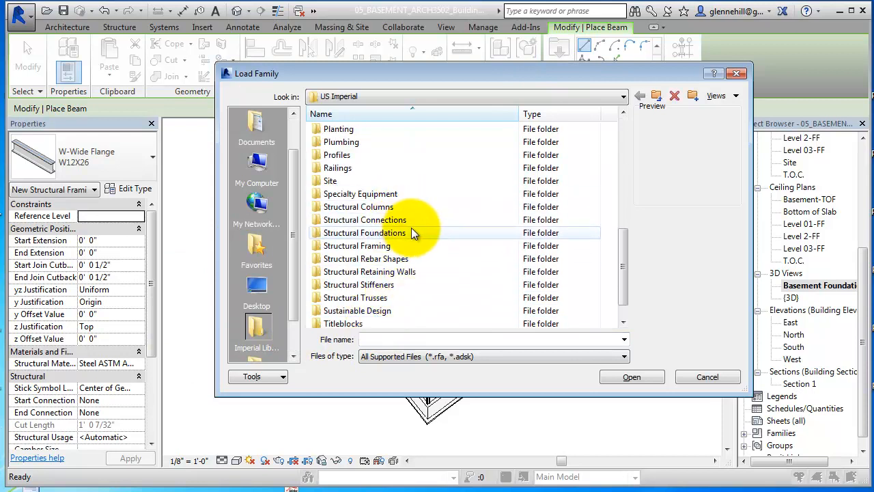
pyautogui.click(370, 250)
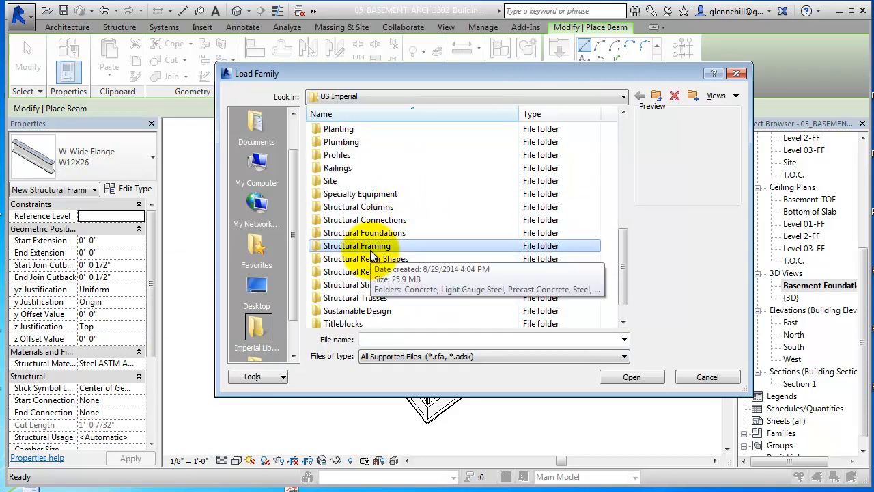
pyautogui.doubleClick(374, 247)
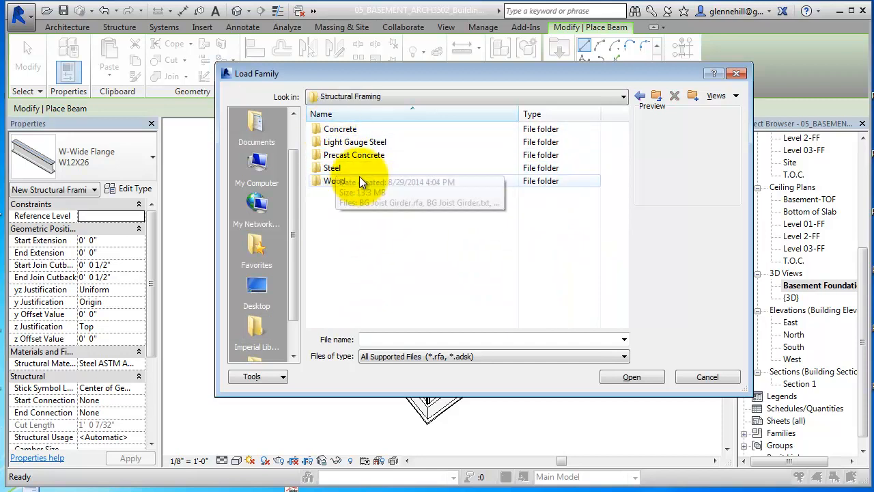
pyautogui.click(340, 129)
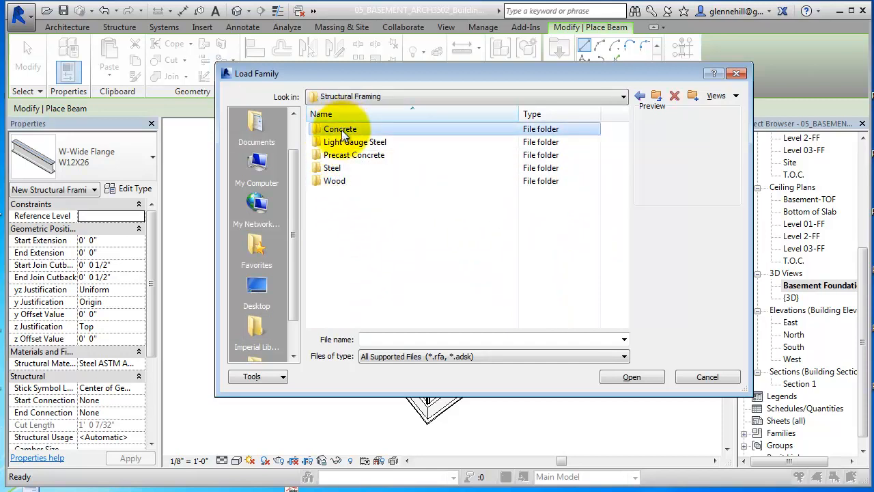
pyautogui.doubleClick(339, 129)
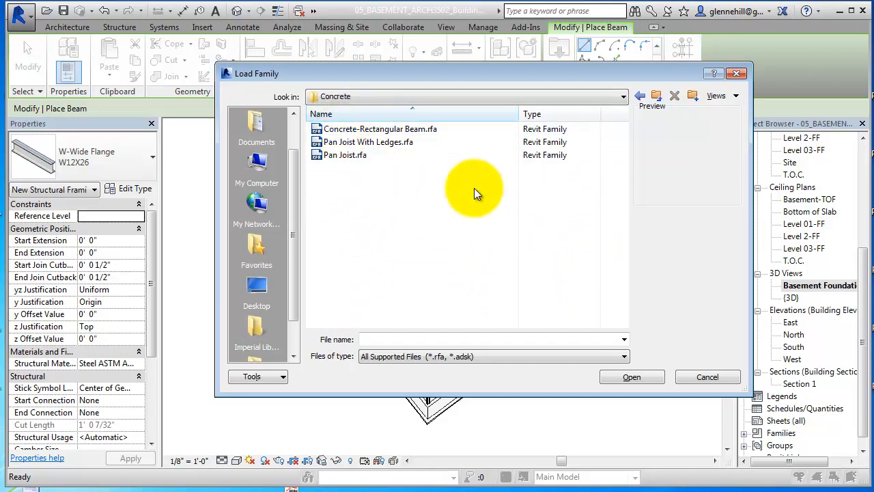
pyautogui.click(386, 130)
pyautogui.click(630, 377)
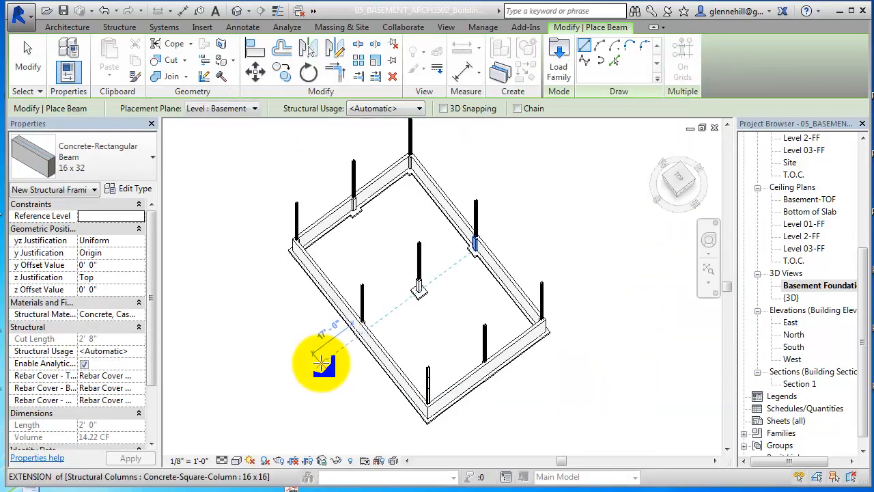
# Step: Duplicate the 16 x 32 concrete rectangular beam type under the name Grade Beam 24" x 12"
pyautogui.click(133, 190)
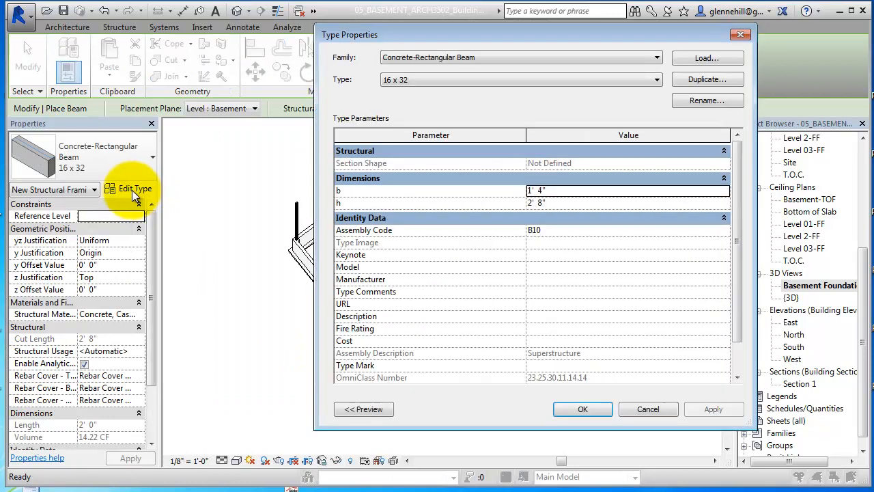
pyautogui.click(701, 80)
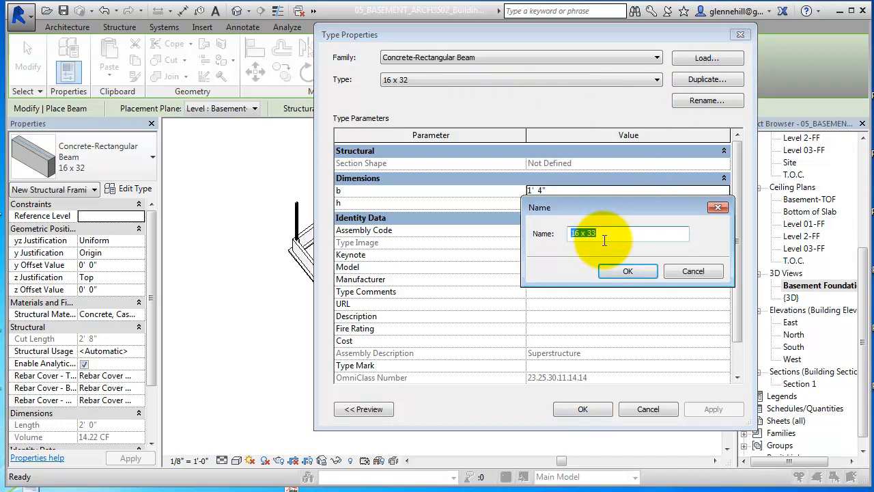
pyautogui.write('G')
pyautogui.press('BackSpace')
pyautogui.write('Grade Beam: 24" x 12')
pyautogui.click(632, 271)
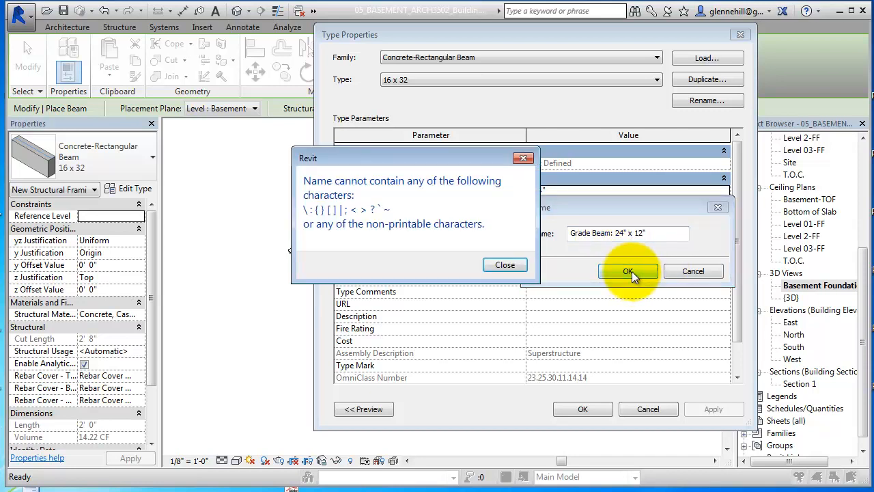
pyautogui.click(517, 268)
pyautogui.click(611, 232)
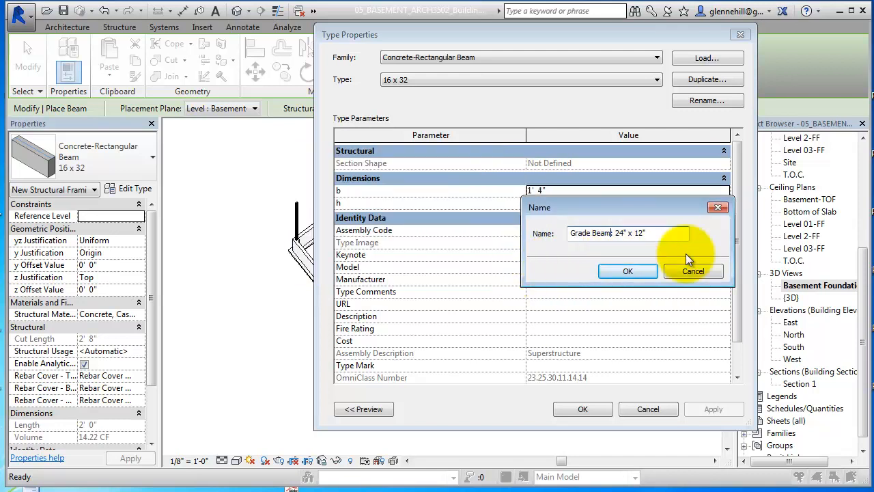
pyautogui.press('BackSpace')
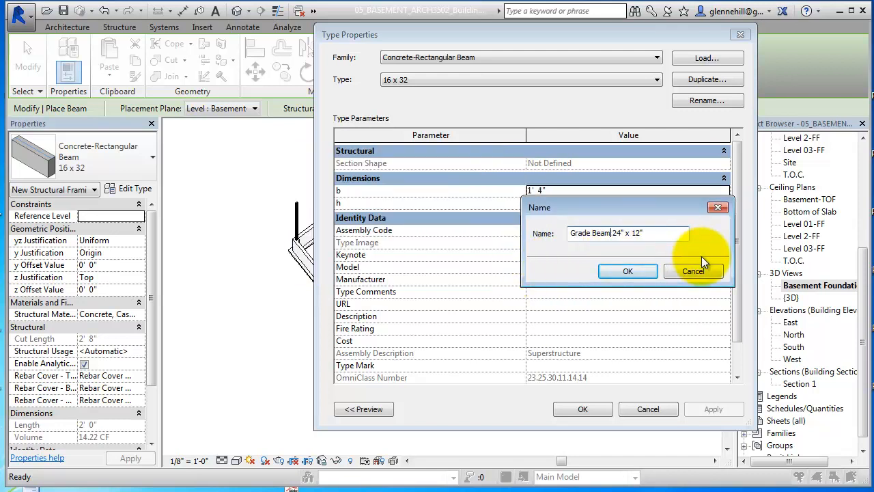
pyautogui.click(628, 272)
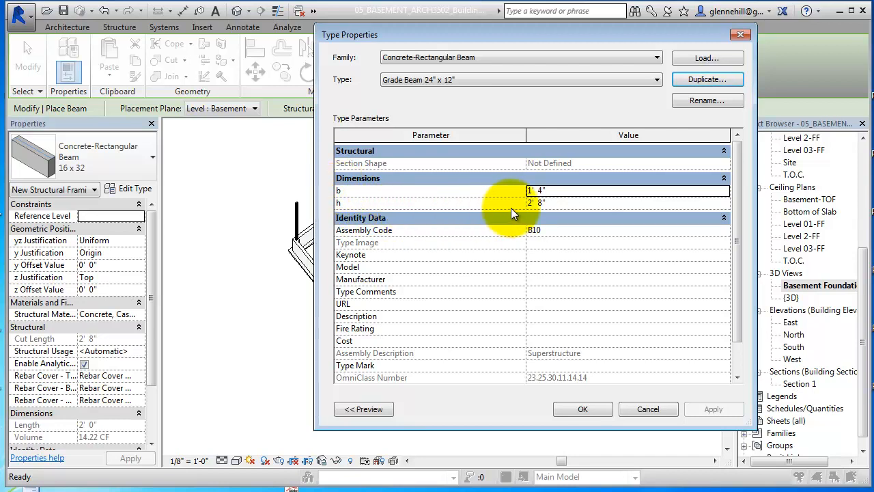
# Step: Set the new grade beam type's width b to 24" and height h to 12", and accept the type properties
pyautogui.click(559, 191)
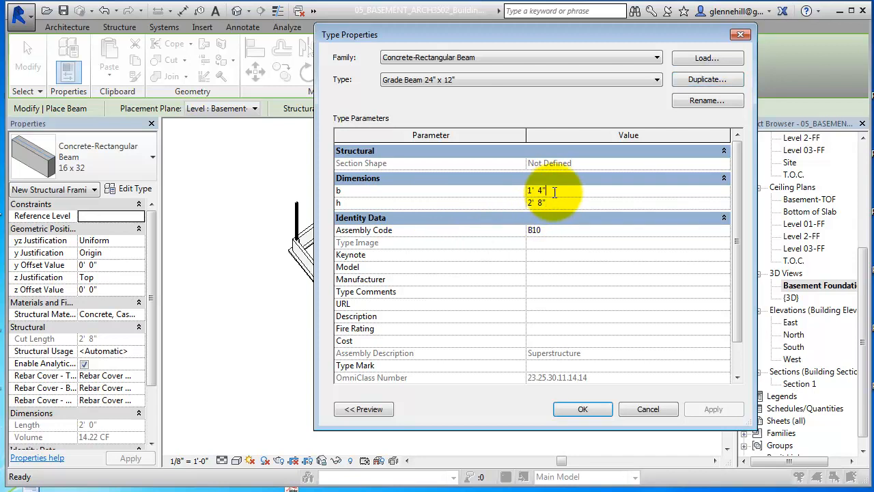
pyautogui.moveTo(558, 191); pyautogui.dragTo(514, 191)
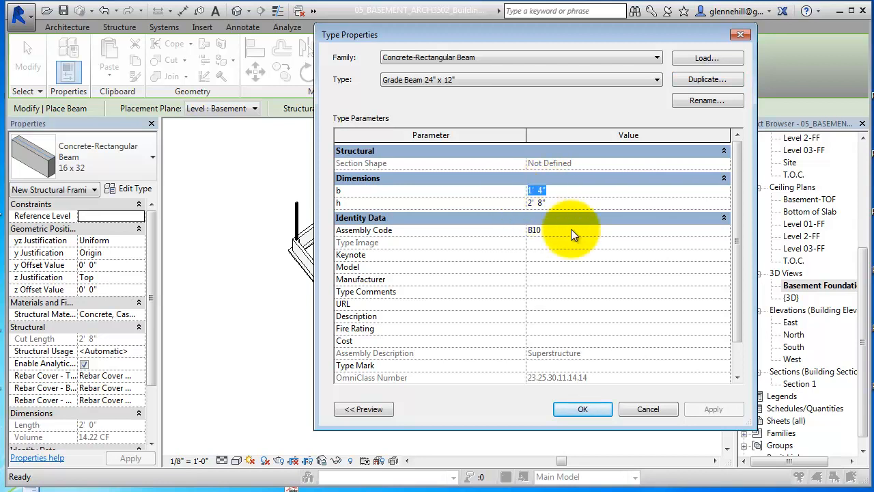
pyautogui.write('24"')
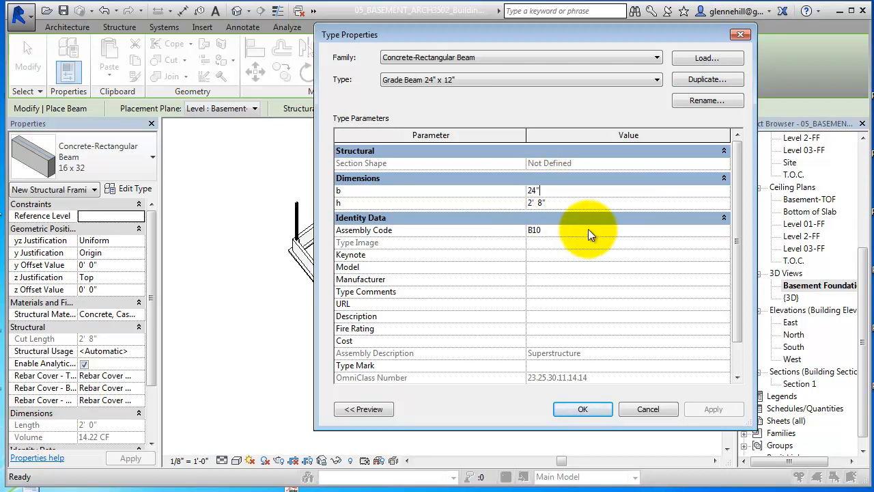
pyautogui.press('Return')
pyautogui.click(550, 205)
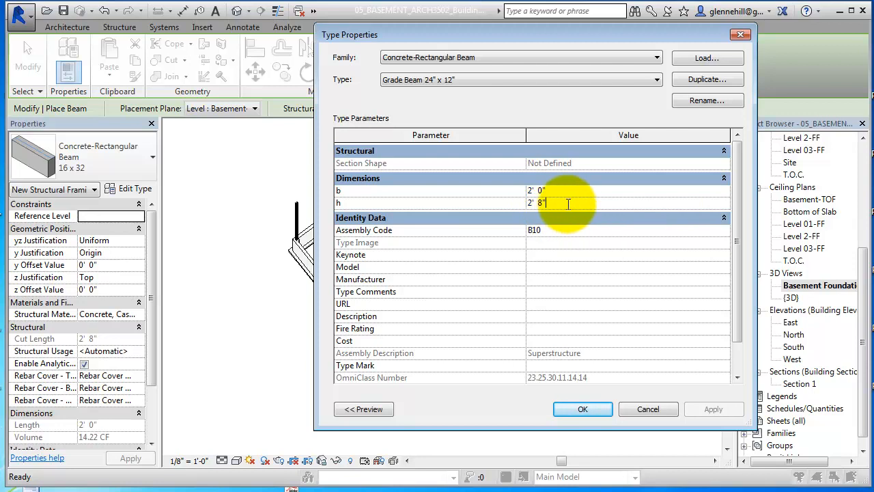
pyautogui.moveTo(550, 203); pyautogui.dragTo(515, 210)
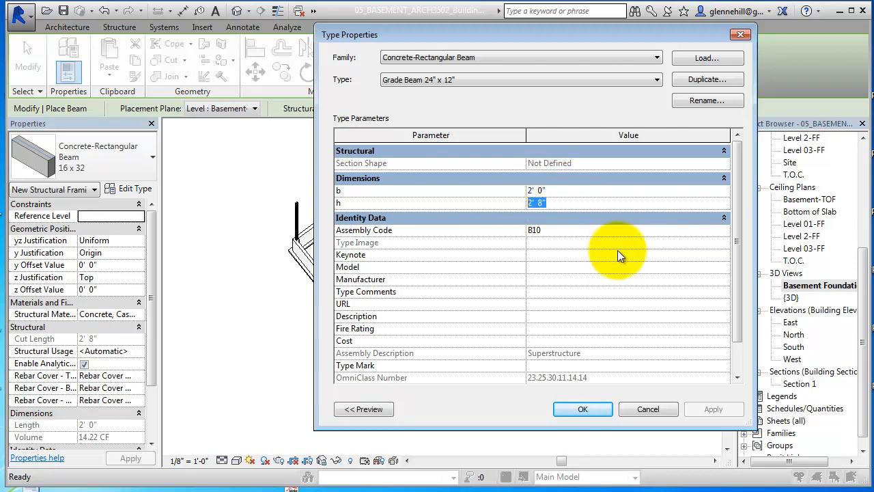
pyautogui.write('12"')
pyautogui.press('Return')
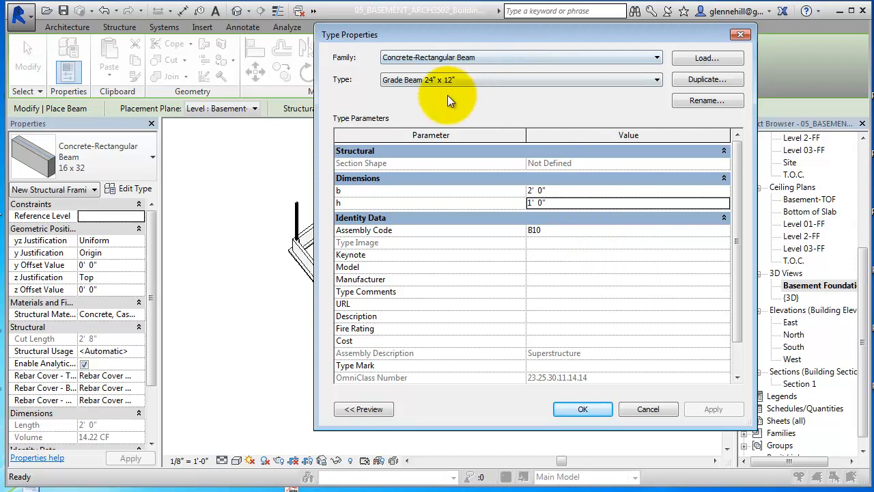
pyautogui.click(583, 408)
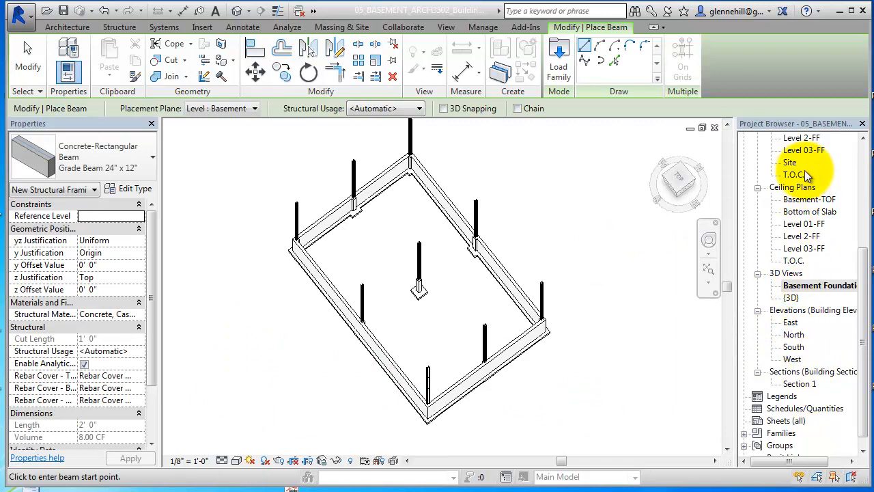
# Step: Leave the beam command and open the Basement-TOF floor plan
pyautogui.press('Escape')
pyautogui.scroll(2, 814, 161)
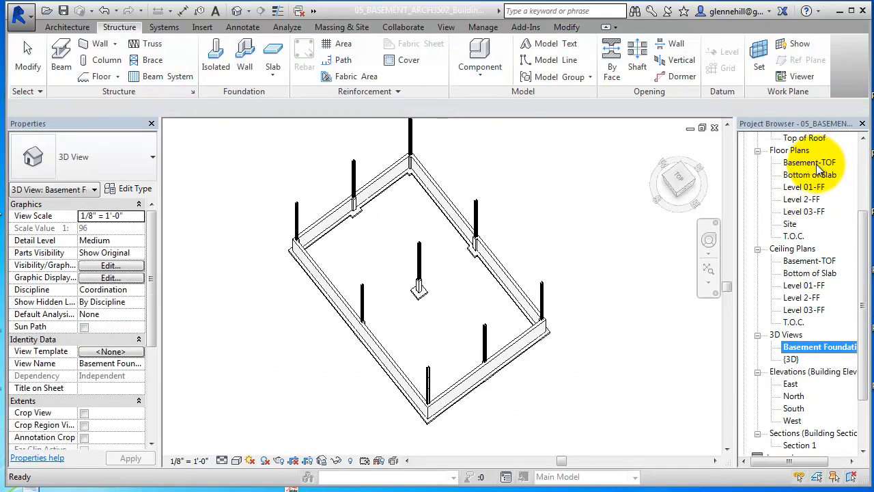
pyautogui.scroll(1, 818, 167)
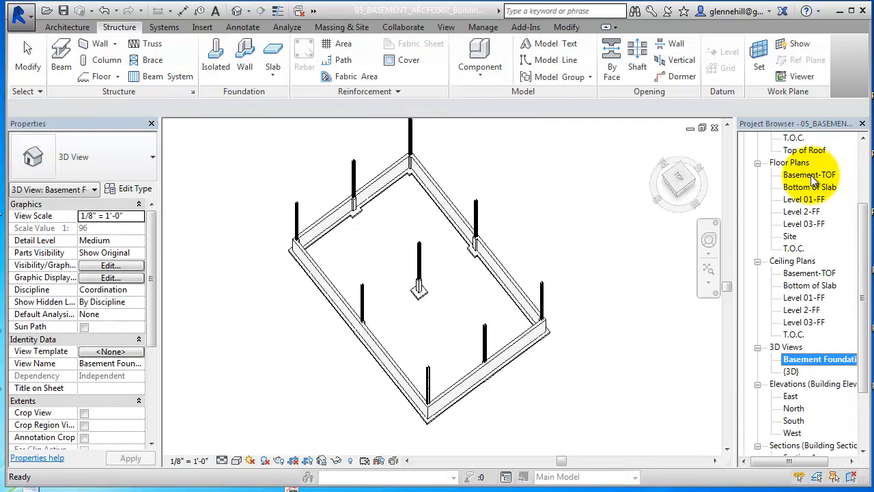
pyautogui.click(810, 175)
pyautogui.doubleClick(811, 176)
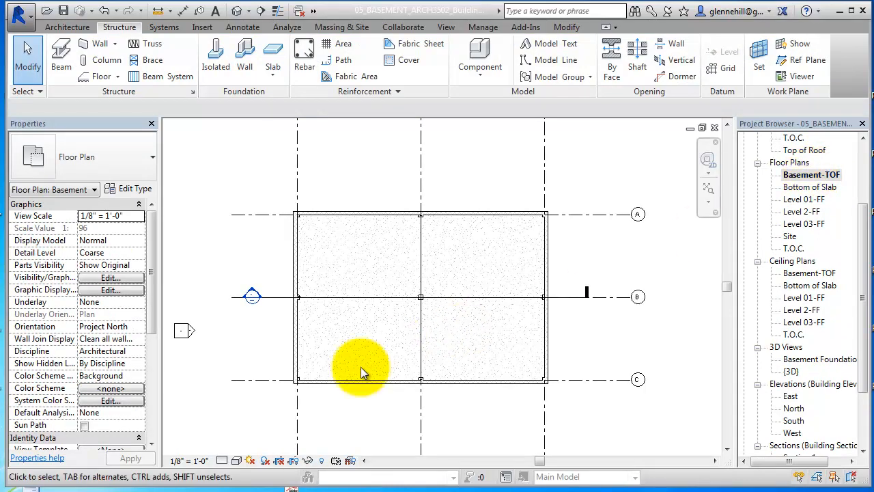
# Step: Hide the Concrete Slab - 6" floor element in the Basement-TOF floor plan
pyautogui.scroll(1, 418, 329)
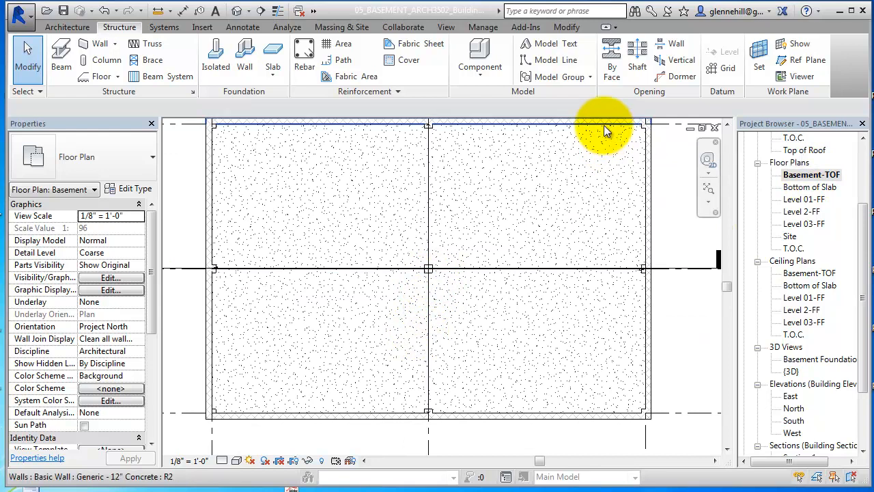
pyautogui.press('Tab')
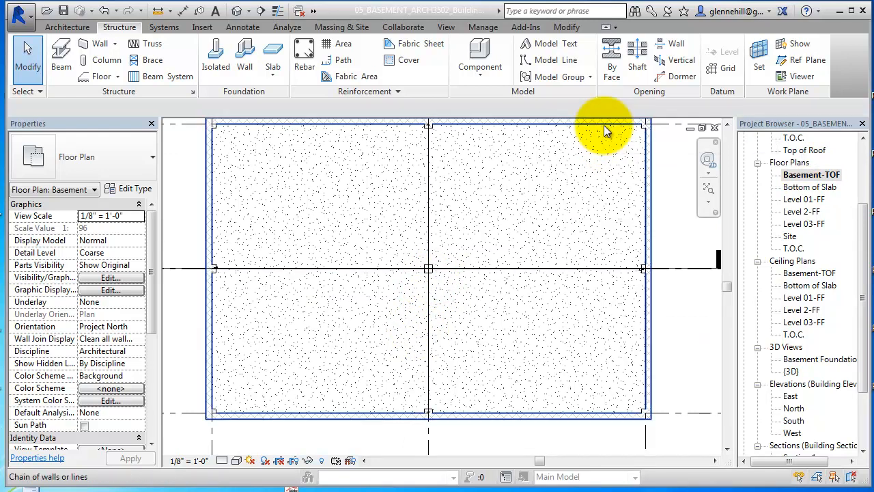
pyautogui.press('Tab')
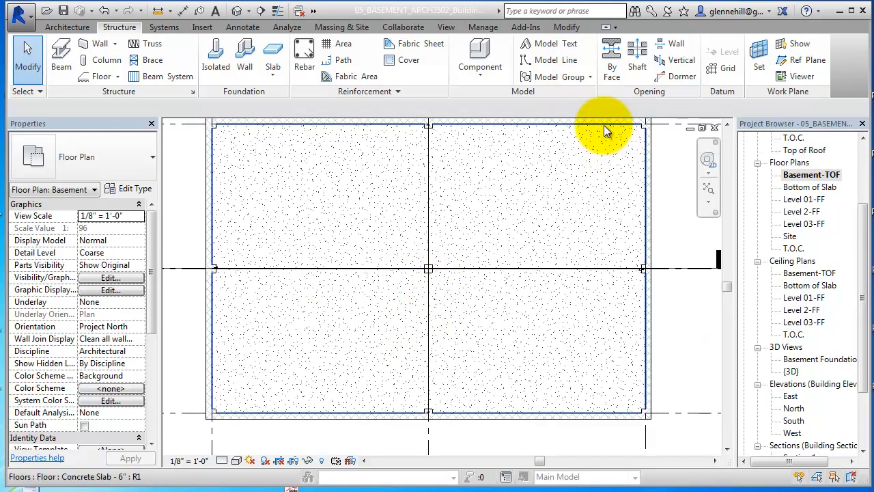
pyautogui.click(605, 131)
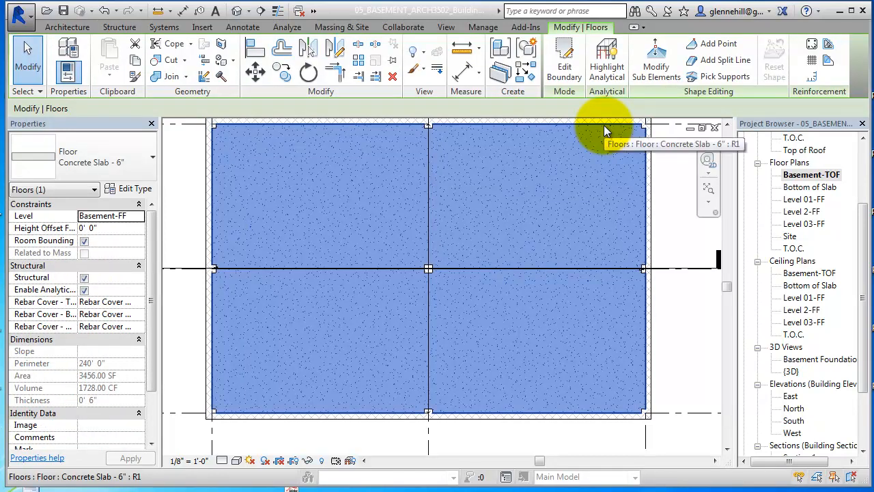
pyautogui.rightClick(605, 131)
pyautogui.moveTo(666, 196)
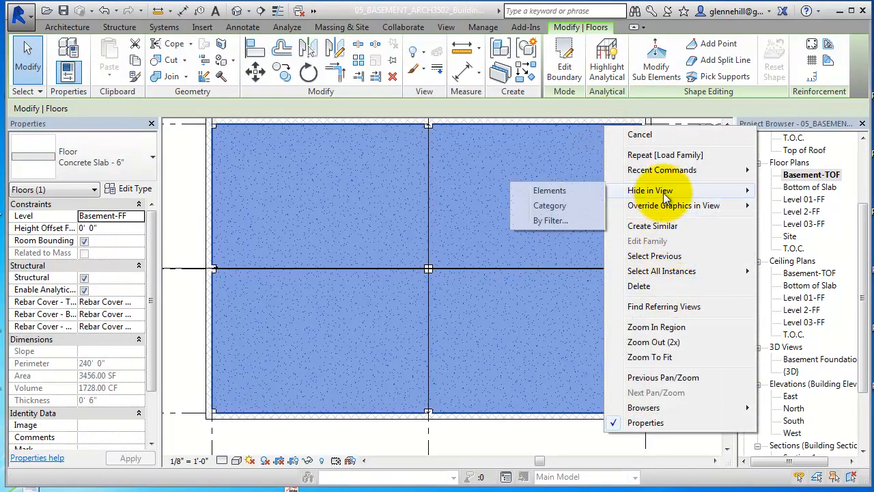
pyautogui.click(550, 195)
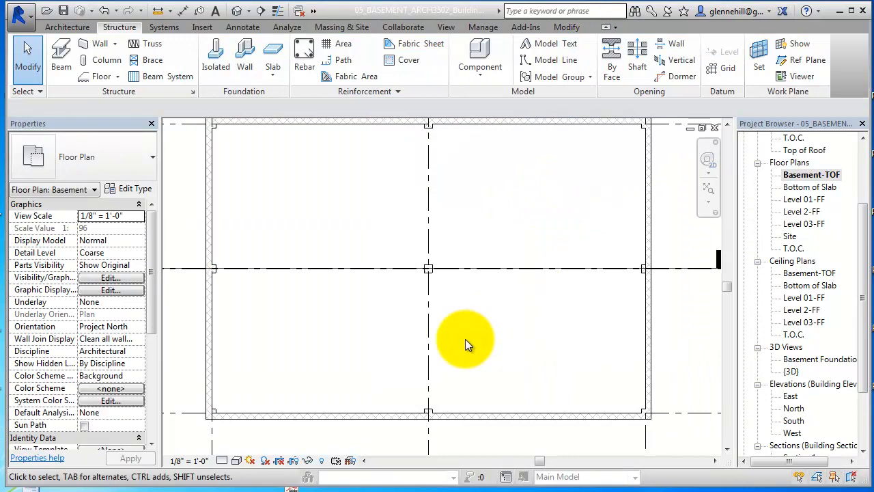
pyautogui.moveTo(389, 181); pyautogui.dragTo(384, 222, button='middle')
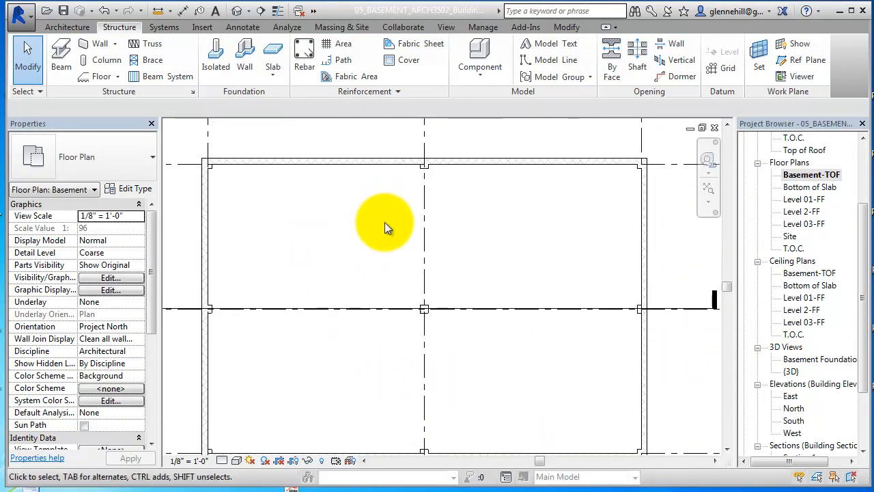
# Step: Close the floor plan, open the Basement-TOF structural plan and check the central column footing's properties
pyautogui.click(805, 149)
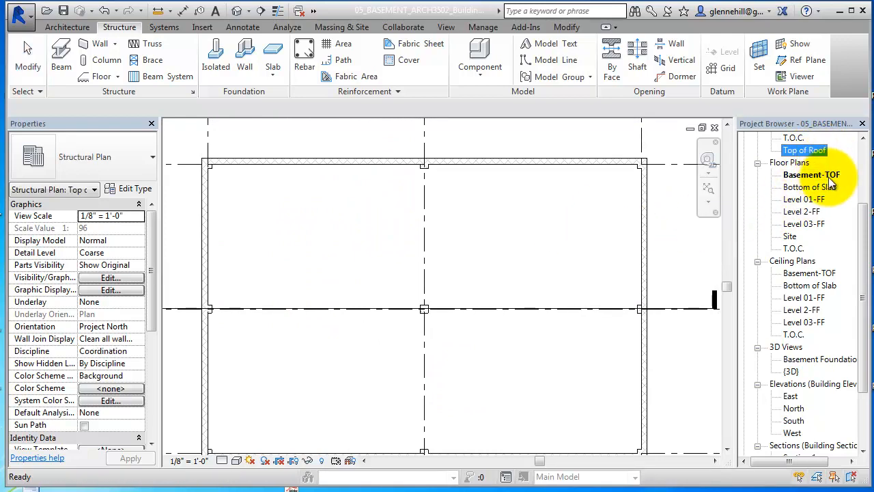
pyautogui.scroll(3, 828, 177)
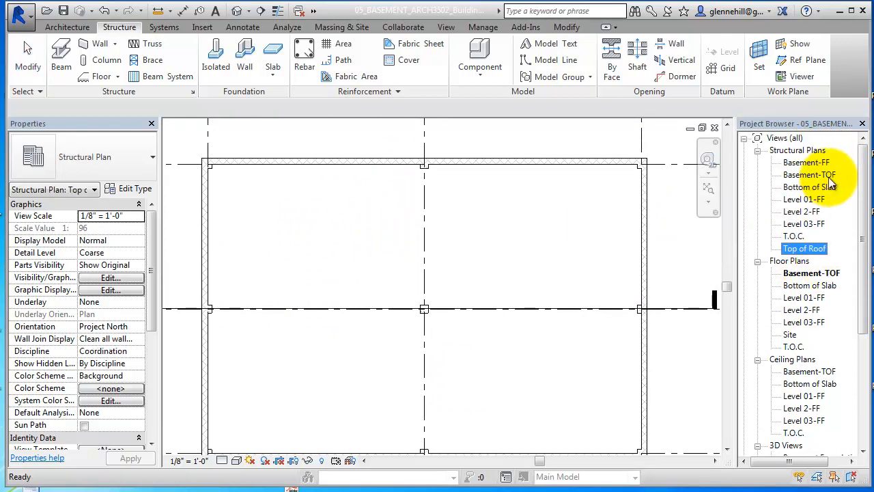
pyautogui.click(714, 129)
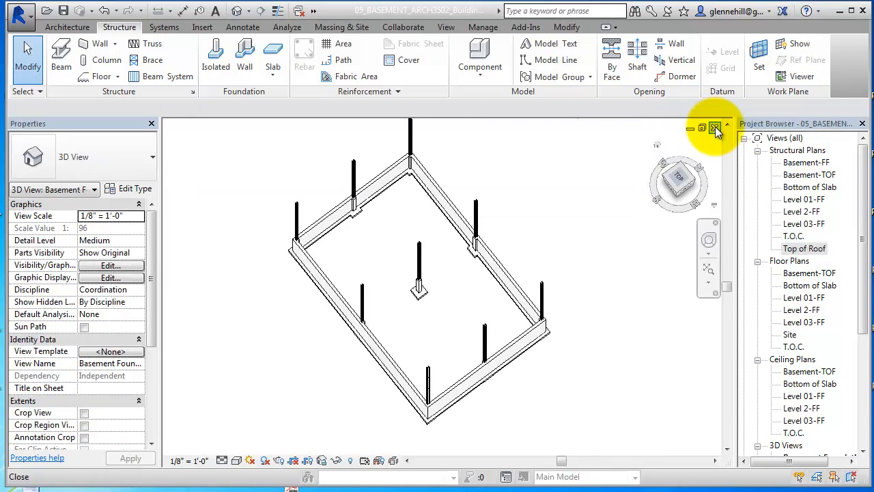
pyautogui.doubleClick(823, 176)
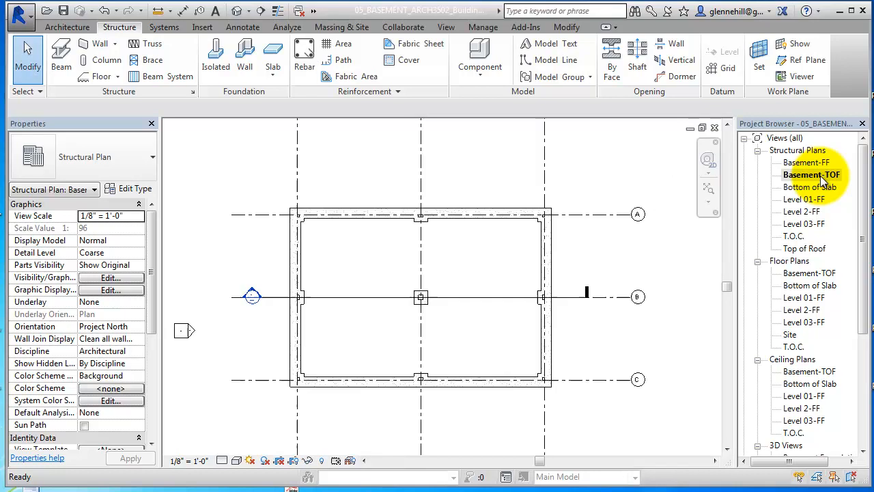
pyautogui.click(425, 303)
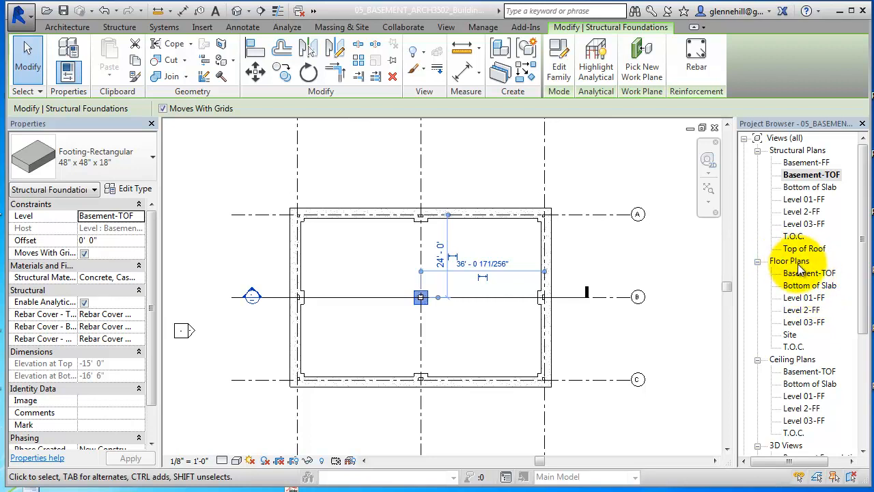
pyautogui.click(448, 315)
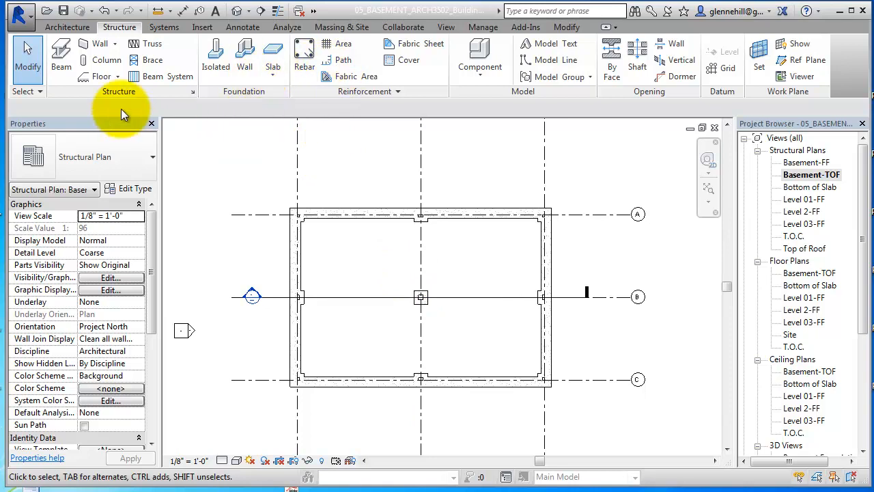
# Step: Start placing a Grade Beam 24" x 12" with Level : Basement-TOF as the placement plane and 3D snapping enabled
pyautogui.click(68, 70)
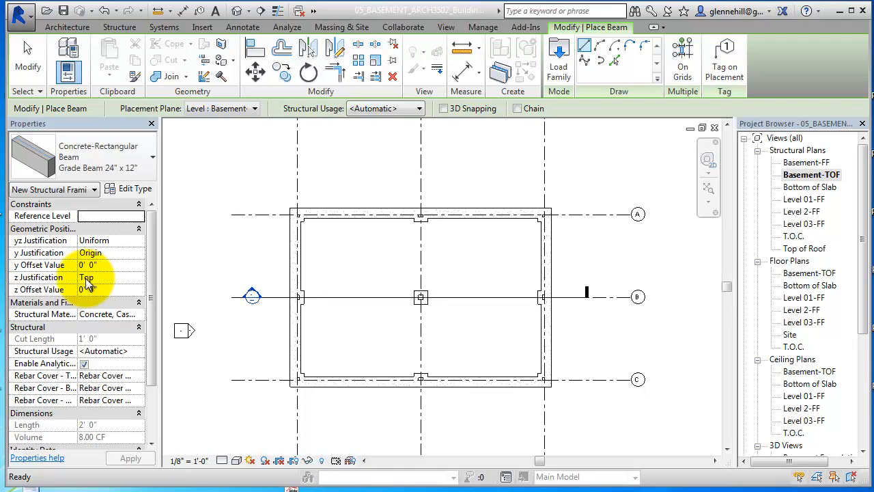
pyautogui.click(254, 109)
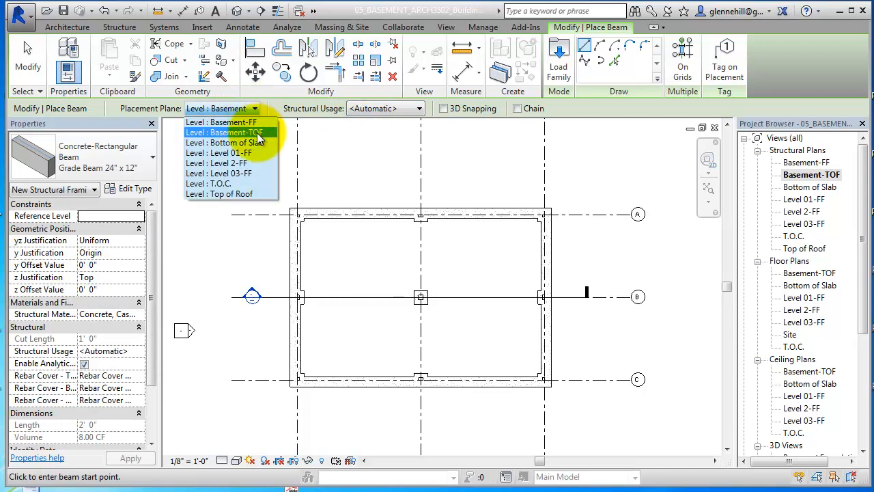
pyautogui.click(259, 133)
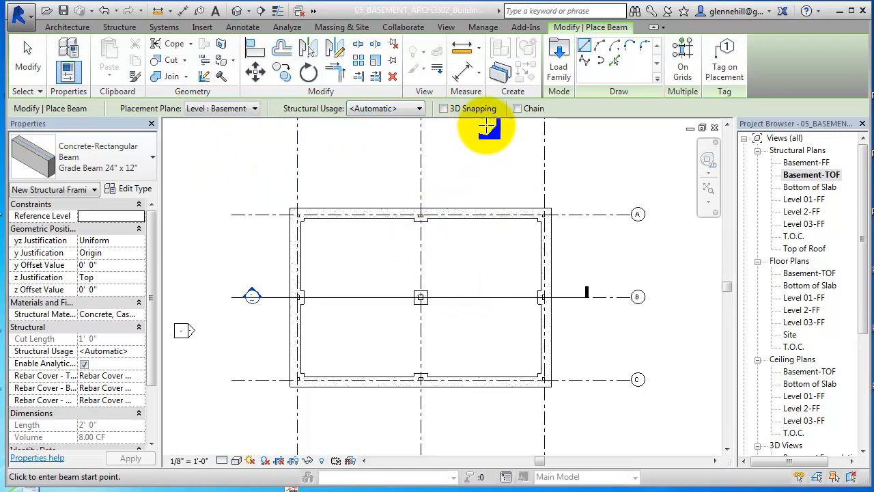
pyautogui.click(443, 109)
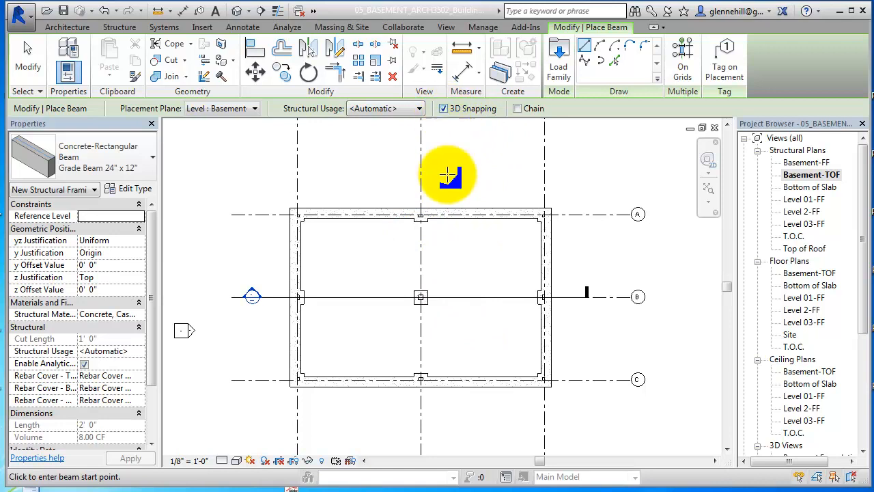
# Step: Draw a 20'-0" grade beam along grid 2 from the grid A footing's inner face to the central column footing
pyautogui.click(421, 219)
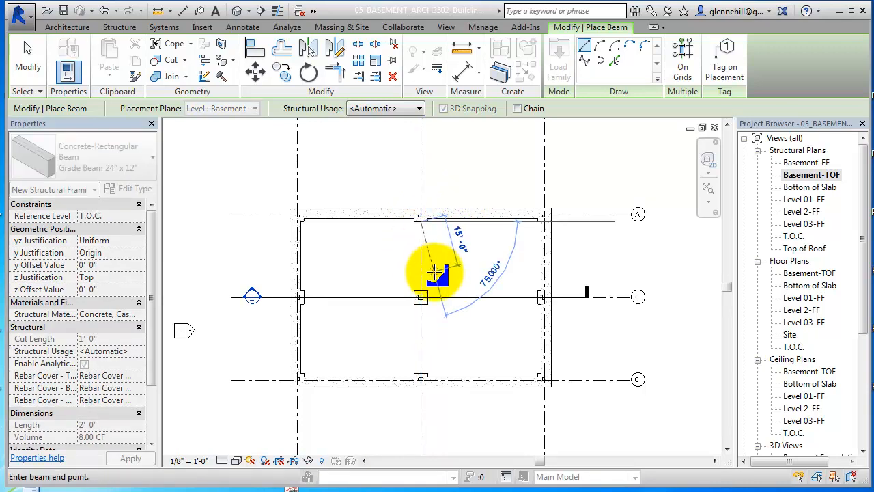
pyautogui.scroll(4, 422, 296)
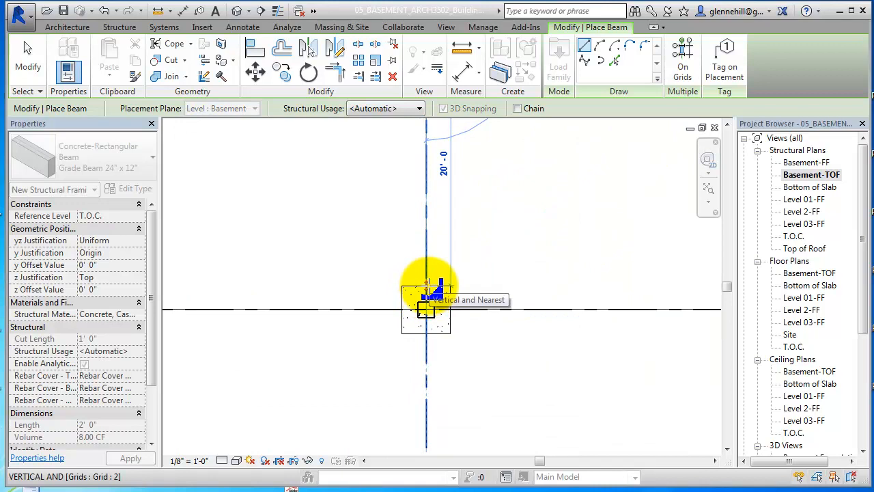
pyautogui.click(427, 282)
pyautogui.scroll(-4, 621, 263)
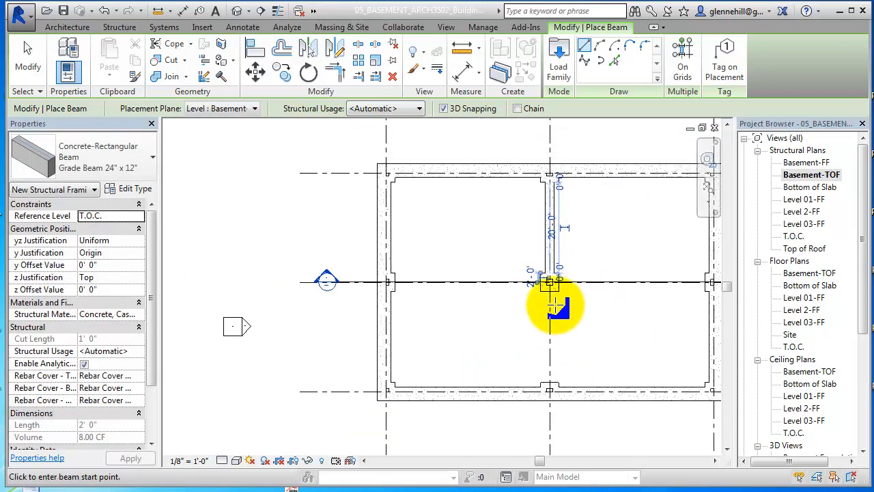
# Step: Draw a 20'-0" grade beam along grid 2 from the central footing's lower face to the grid C footing
pyautogui.scroll(2, 551, 282)
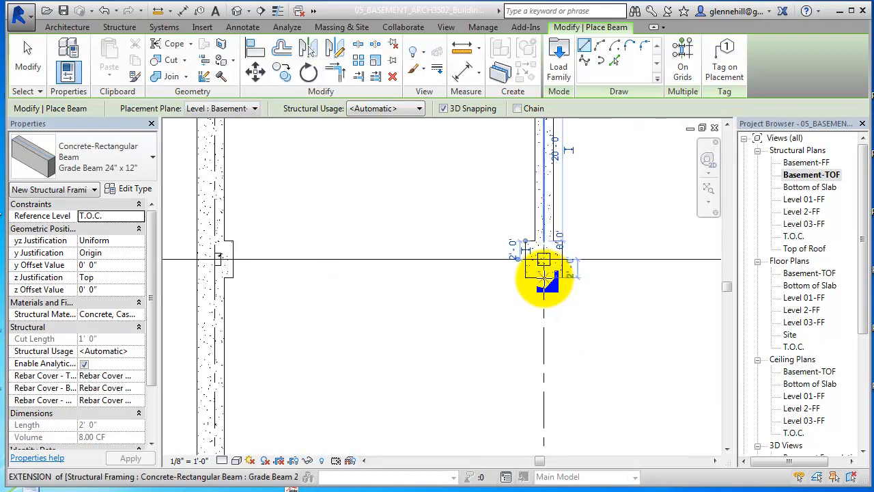
pyautogui.click(545, 273)
pyautogui.scroll(-4, 552, 357)
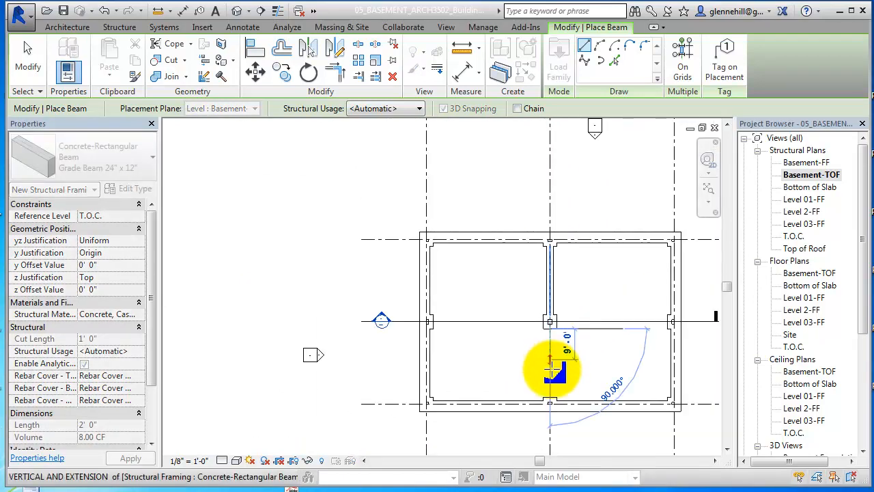
pyautogui.scroll(4, 550, 403)
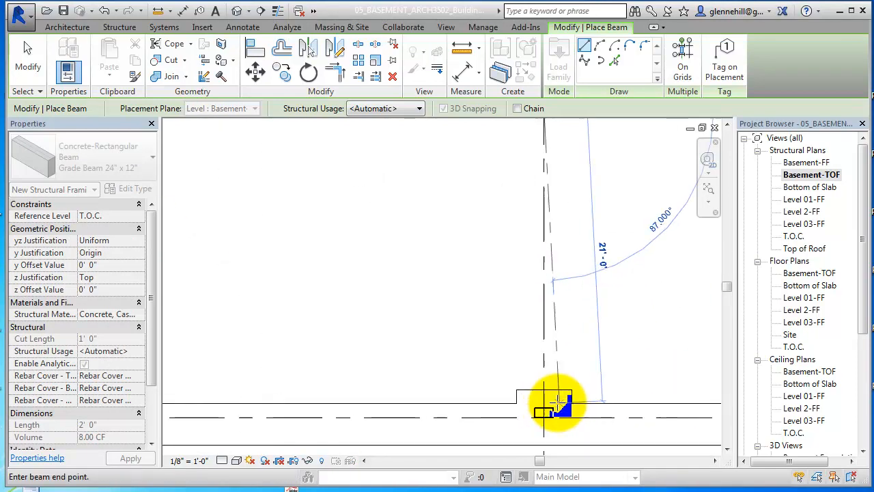
pyautogui.click(545, 395)
pyautogui.scroll(-4, 381, 293)
# Step: Draw a grade beam about 32'-0" long along grid B from the central footing to the east wall's column footing
pyautogui.scroll(4, 464, 218)
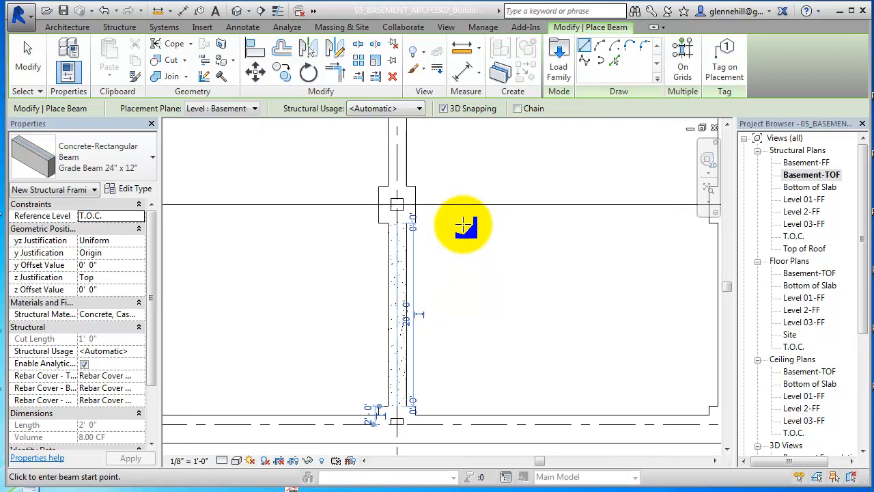
pyautogui.click(400, 198)
pyautogui.moveTo(620, 228); pyautogui.dragTo(446, 254, button='middle')
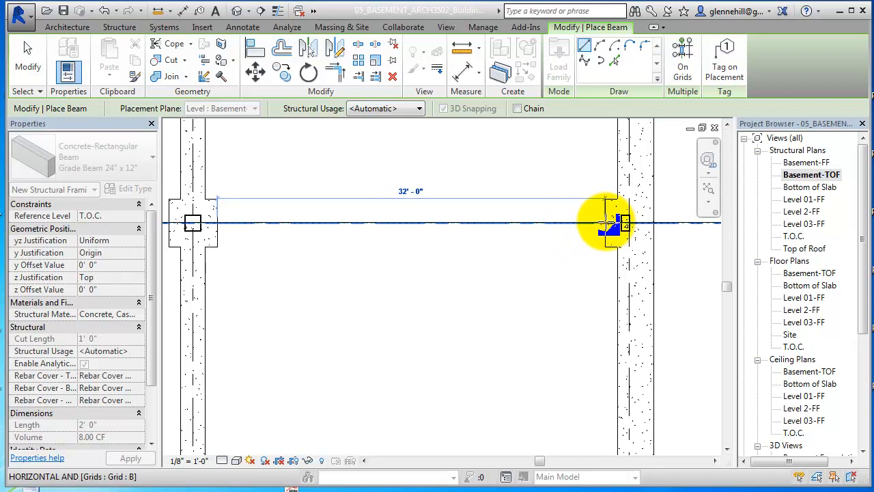
pyautogui.click(608, 222)
pyautogui.scroll(-2, 278, 302)
pyautogui.moveTo(279, 302); pyautogui.dragTo(244, 337, button='middle')
pyautogui.scroll(3, 430, 296)
pyautogui.scroll(3, 436, 295)
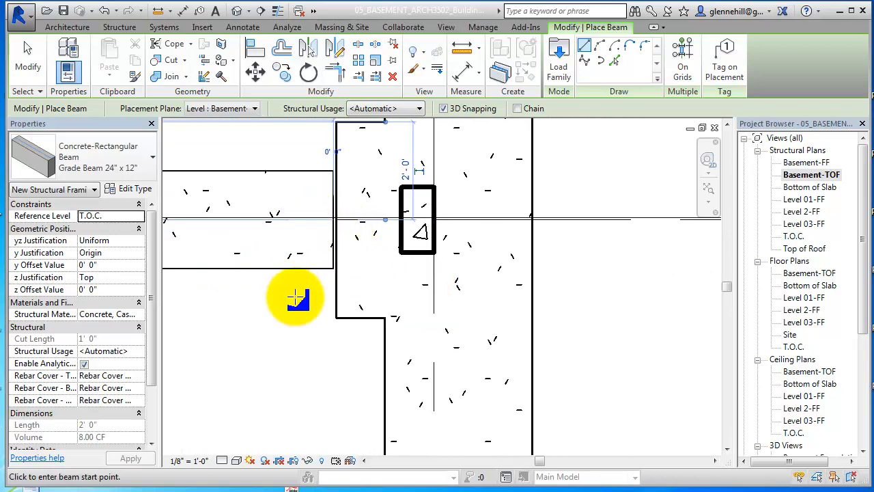
# Step: Draw a grade beam about 32'-0" long along grid B from the central footing to the west wall's column footing
pyautogui.scroll(-5, 296, 307)
pyautogui.moveTo(280, 335); pyautogui.dragTo(503, 309, button='middle')
pyautogui.scroll(5, 420, 298)
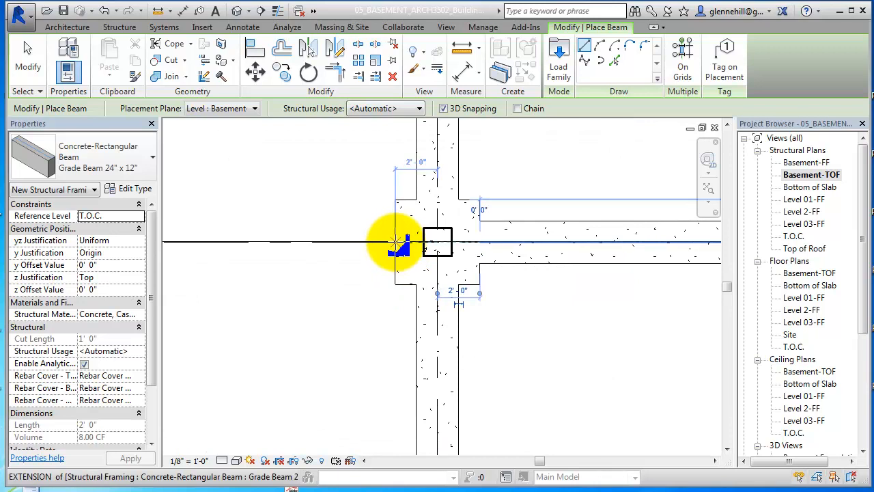
pyautogui.click(395, 242)
pyautogui.scroll(-3, 353, 300)
pyautogui.moveTo(353, 299); pyautogui.dragTo(637, 312, button='middle')
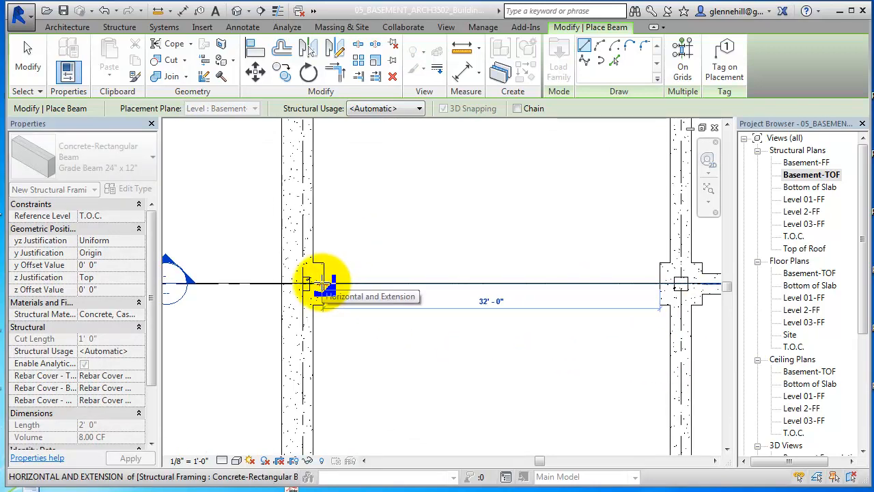
pyautogui.scroll(3, 335, 283)
pyautogui.scroll(2, 327, 284)
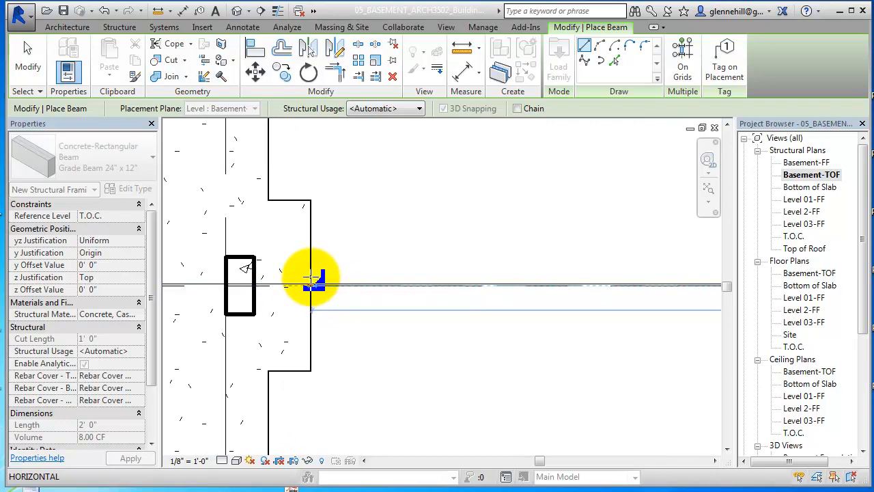
pyautogui.click(312, 280)
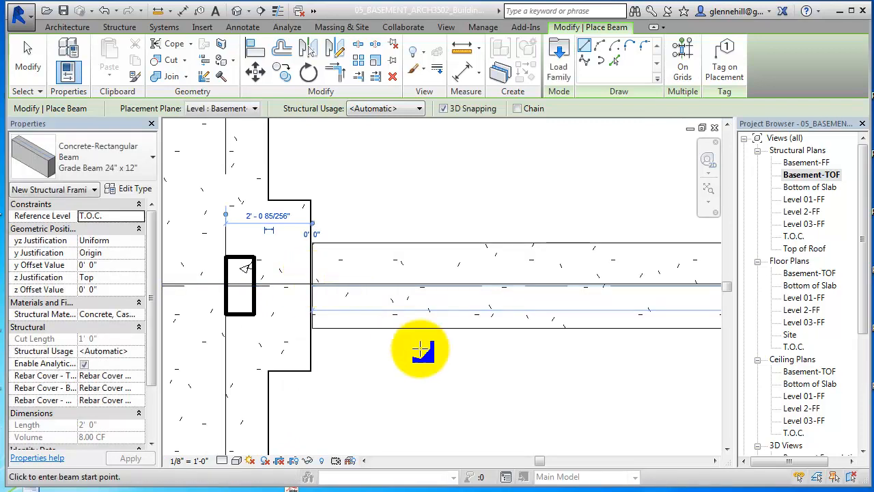
# Step: End beam placement and try to stretch the west grade beam's outer end onto the west footing's face
pyautogui.scroll(5, 411, 350)
pyautogui.scroll(-3, 411, 350)
pyautogui.moveTo(411, 347); pyautogui.dragTo(451, 361, button='middle')
pyautogui.click(27, 58)
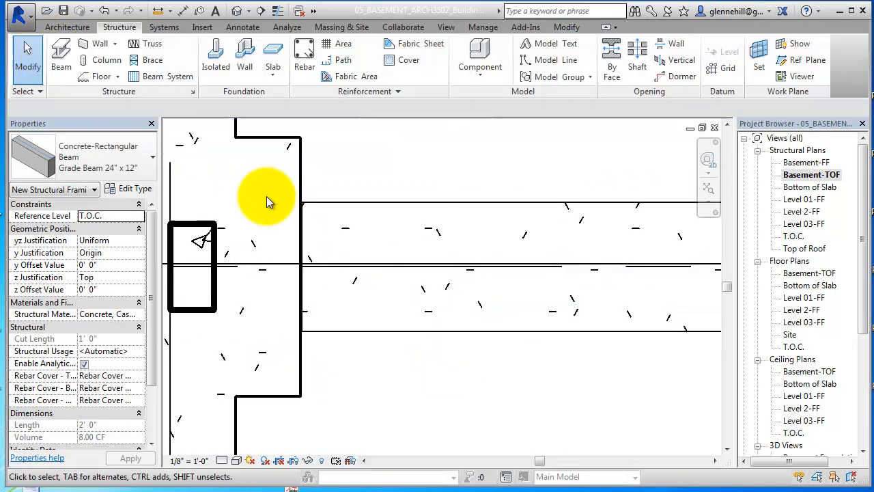
pyautogui.click(360, 328)
pyautogui.moveTo(305, 272)
pyautogui.mouseDown()
pyautogui.moveTo(321, 268)
pyautogui.moveTo(303, 270)
pyautogui.mouseUp()
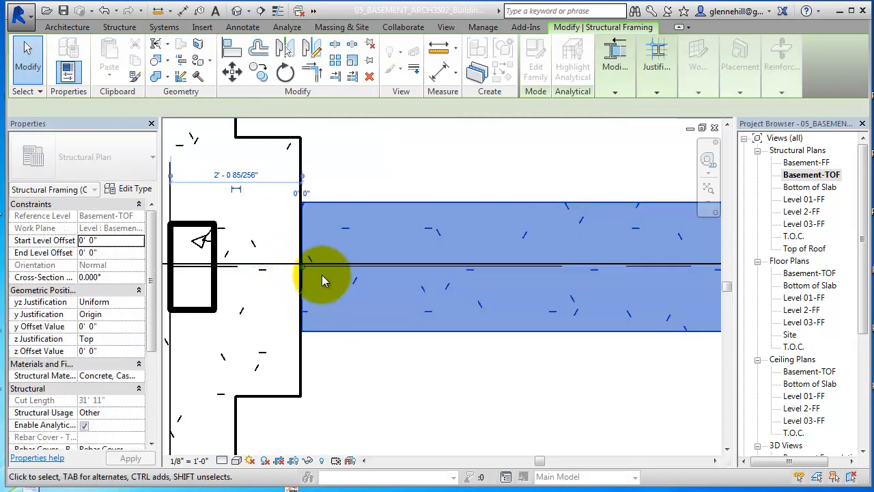
# Step: Stretch the east grade beam's outer end to meet the face of the east column footing, then deselect the beam
pyautogui.scroll(-4, 444, 340)
pyautogui.moveTo(487, 342); pyautogui.dragTo(106, 341, button='middle')
pyautogui.moveTo(755, 338); pyautogui.dragTo(433, 313, button='middle')
pyautogui.moveTo(626, 333); pyautogui.dragTo(129, 330, button='middle')
pyautogui.moveTo(673, 320); pyautogui.dragTo(173, 309, button='middle')
pyautogui.moveTo(568, 305); pyautogui.dragTo(416, 335, button='middle')
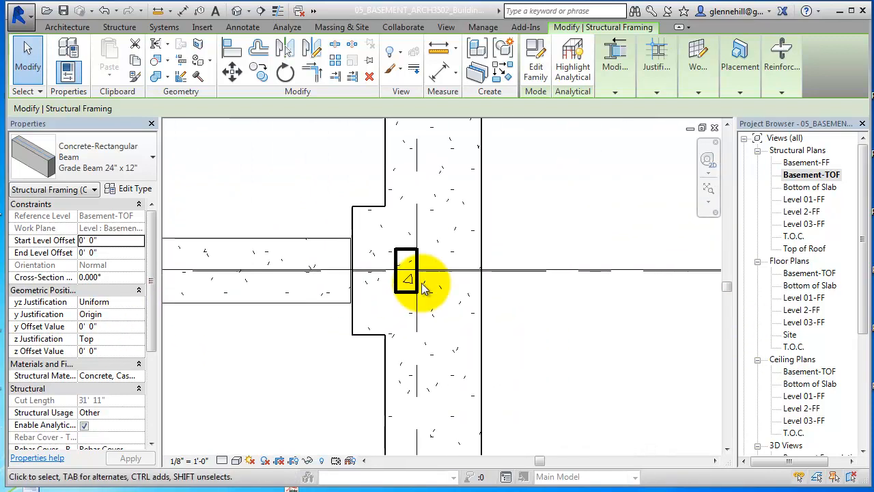
pyautogui.scroll(2, 431, 293)
pyautogui.moveTo(268, 311); pyautogui.dragTo(272, 259)
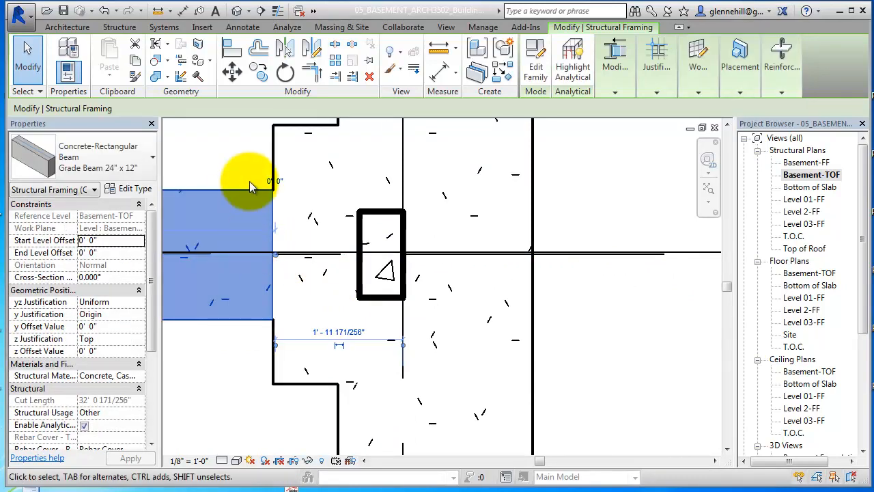
pyautogui.click(240, 152)
# Step: Align the west grade beam's outer end with the inner face of the west column footing
pyautogui.scroll(-5, 244, 338)
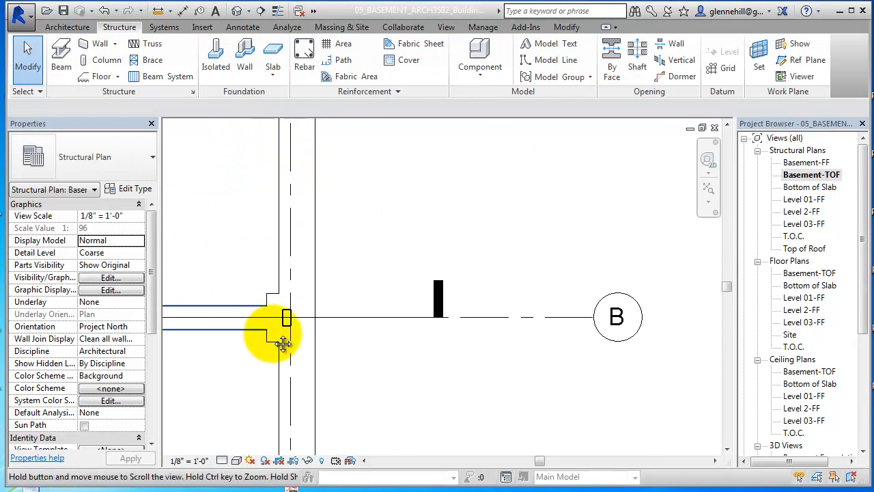
pyautogui.scroll(6, 193, 308)
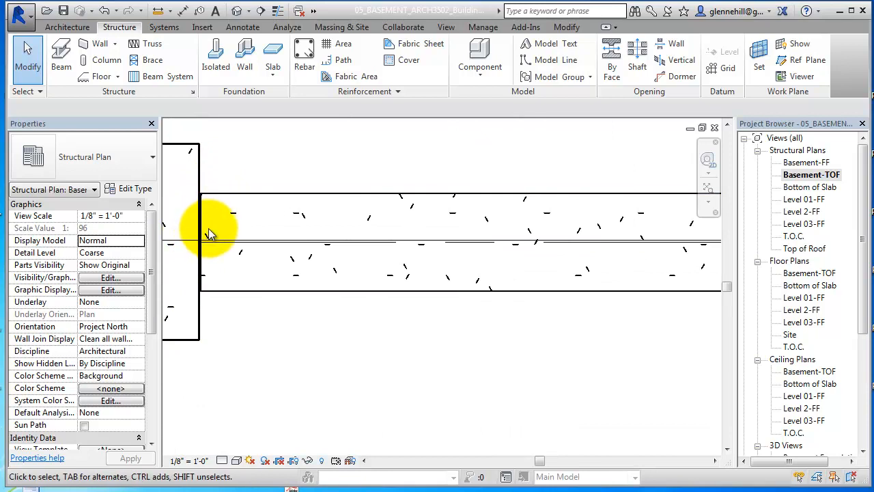
pyautogui.scroll(4, 389, 250)
pyautogui.scroll(1, 381, 252)
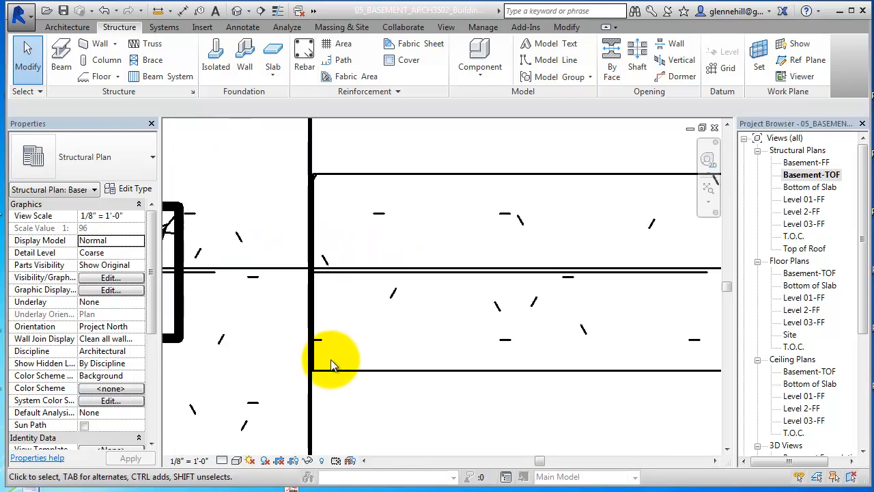
pyautogui.scroll(-3, 519, 242)
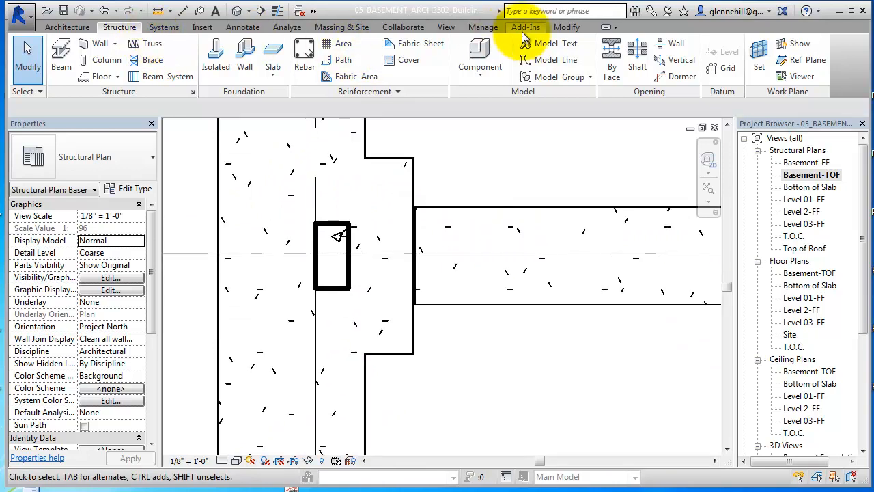
pyautogui.click(577, 31)
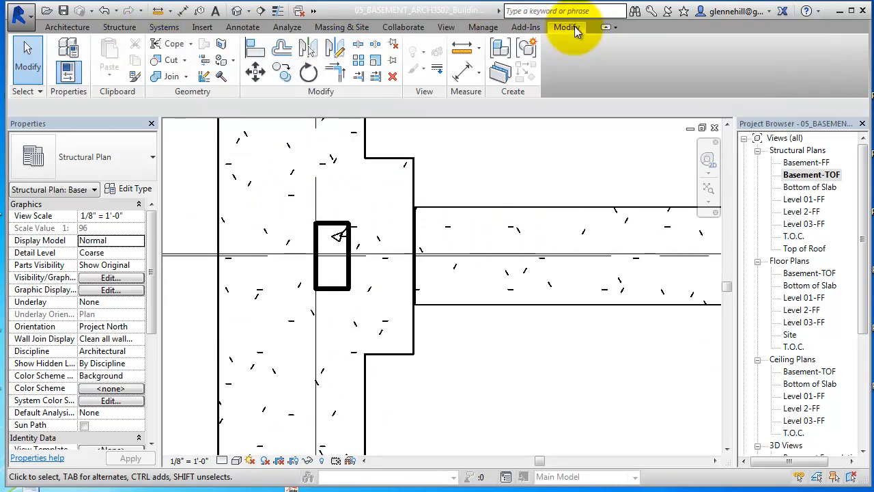
pyautogui.click(259, 49)
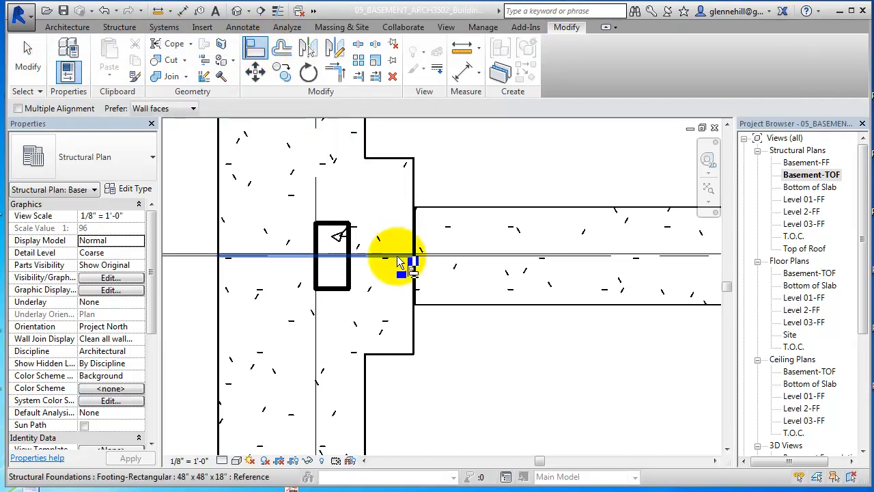
pyautogui.click(415, 189)
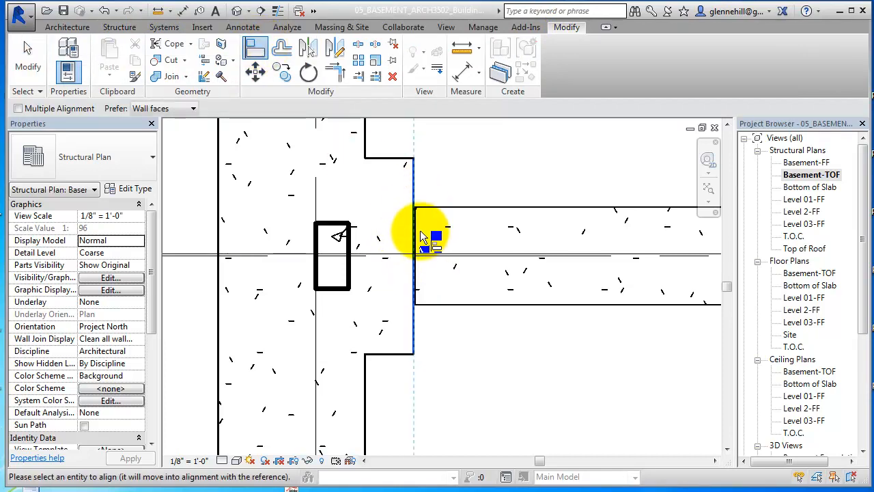
pyautogui.scroll(3, 422, 239)
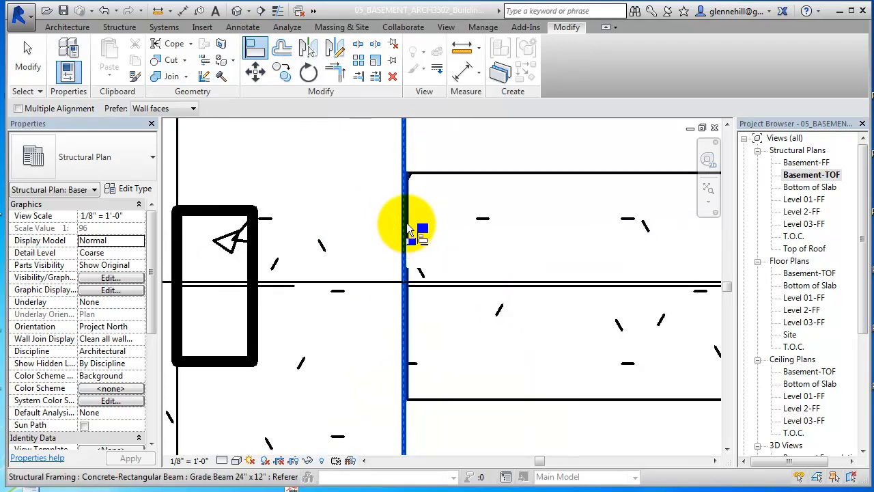
pyautogui.click(408, 232)
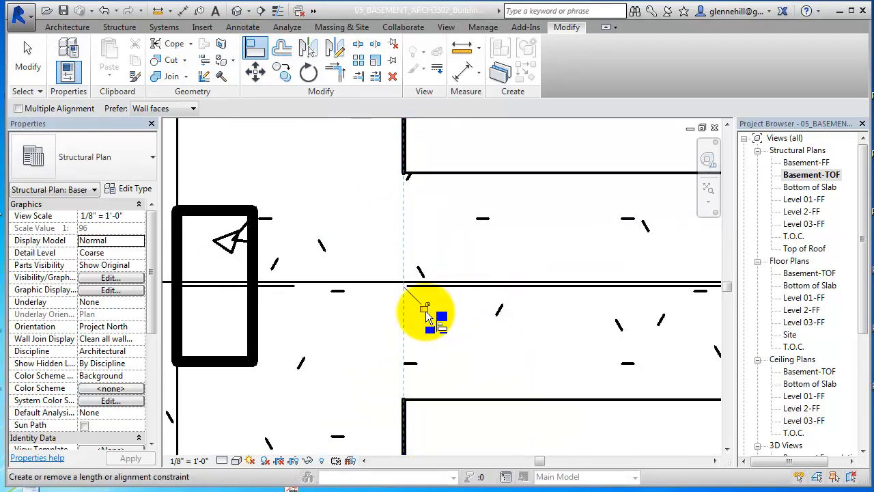
pyautogui.scroll(-4, 425, 314)
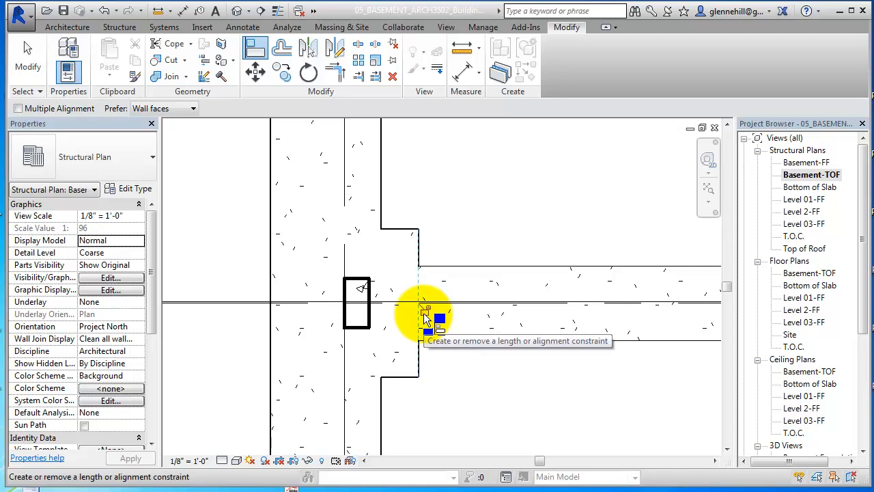
# Step: Align the west grade beam's inner end with the west face of the central column footing
pyautogui.scroll(-3, 519, 357)
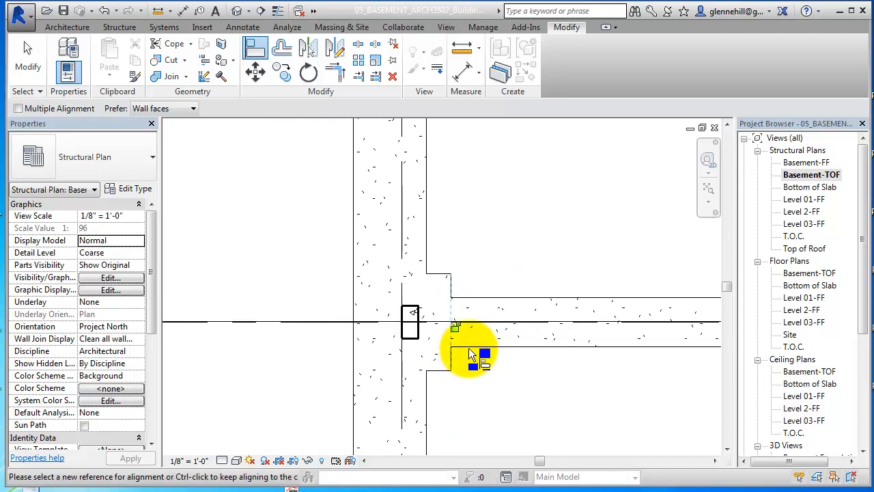
pyautogui.scroll(-2, 549, 379)
pyautogui.moveTo(549, 379); pyautogui.dragTo(240, 264, button='middle')
pyautogui.scroll(-4, 390, 274)
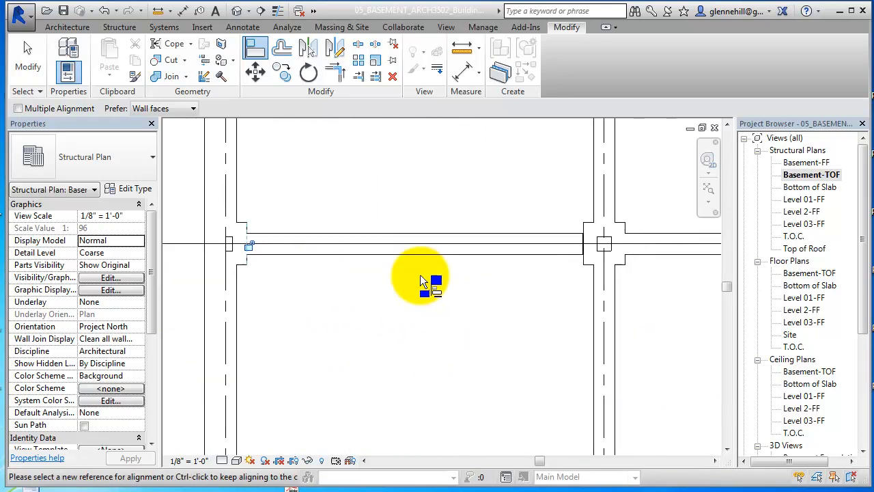
pyautogui.moveTo(572, 301); pyautogui.dragTo(563, 283, button='middle')
pyautogui.scroll(5, 520, 248)
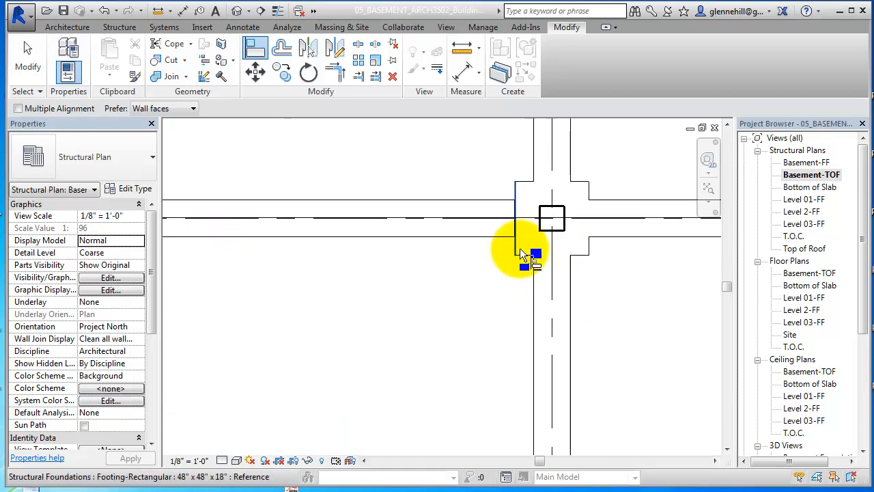
pyautogui.click(506, 226)
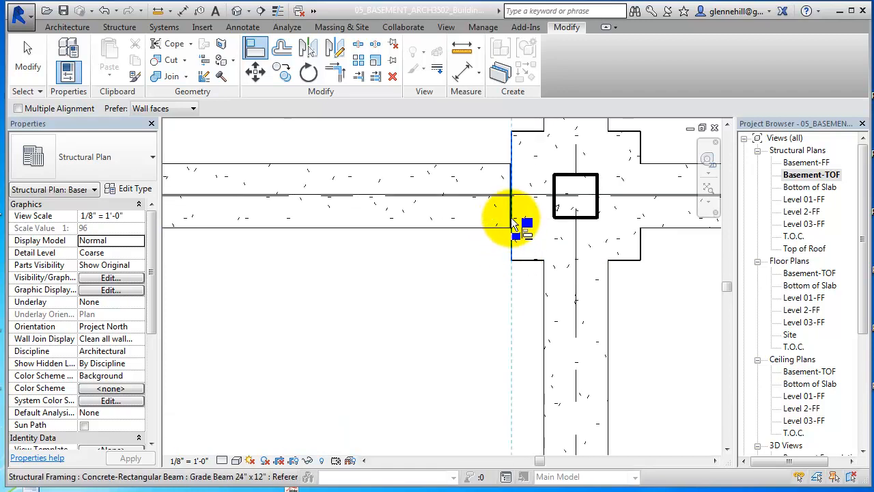
pyautogui.click(509, 216)
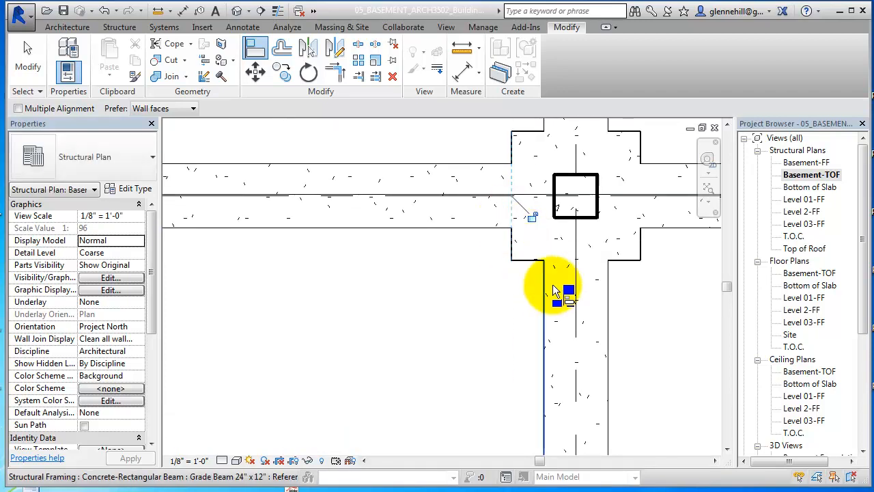
# Step: Align the west grade beam's outer end with the inner face of the west column footing, lock the alignment and end the command
pyautogui.scroll(-6, 577, 312)
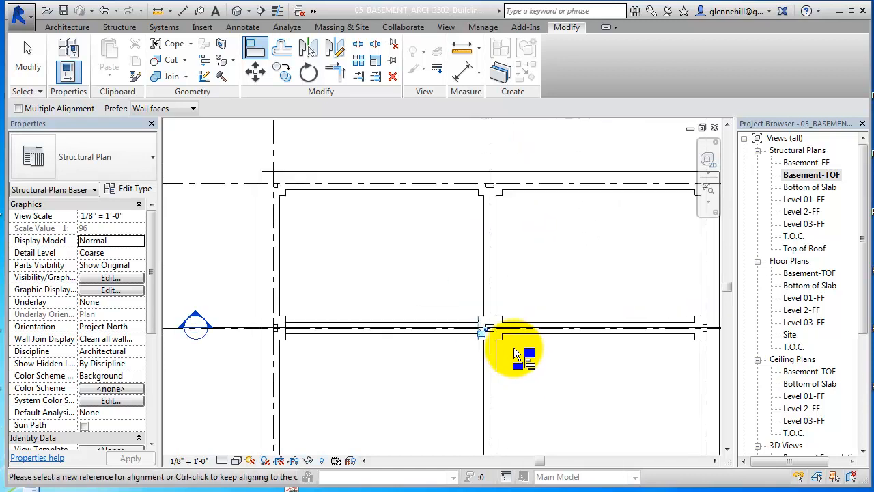
pyautogui.scroll(-3, 513, 347)
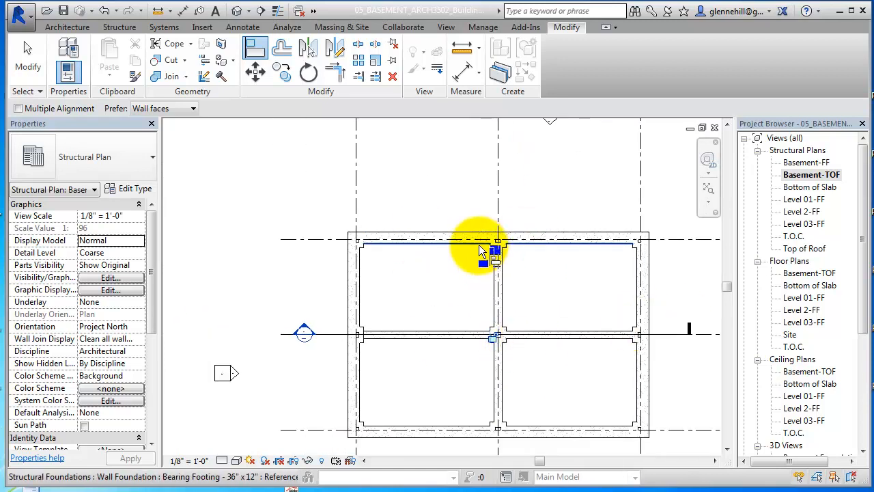
pyautogui.moveTo(517, 357); pyautogui.dragTo(505, 281, button='middle')
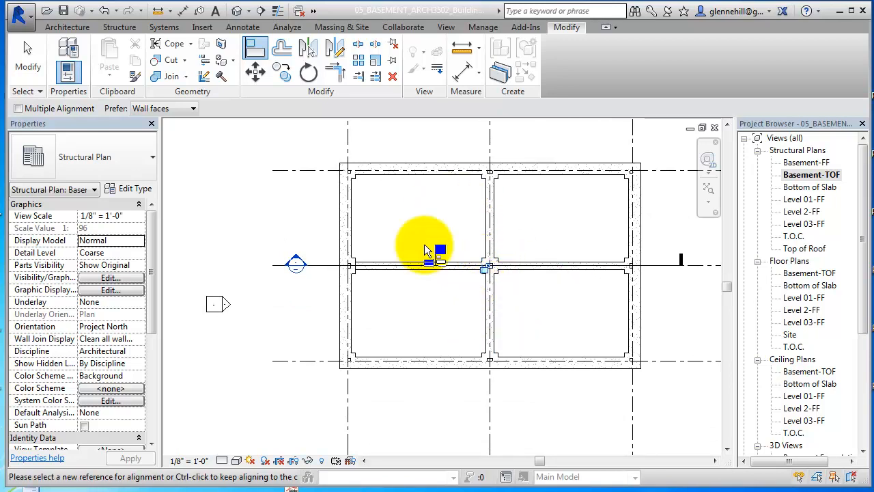
pyautogui.scroll(8, 363, 280)
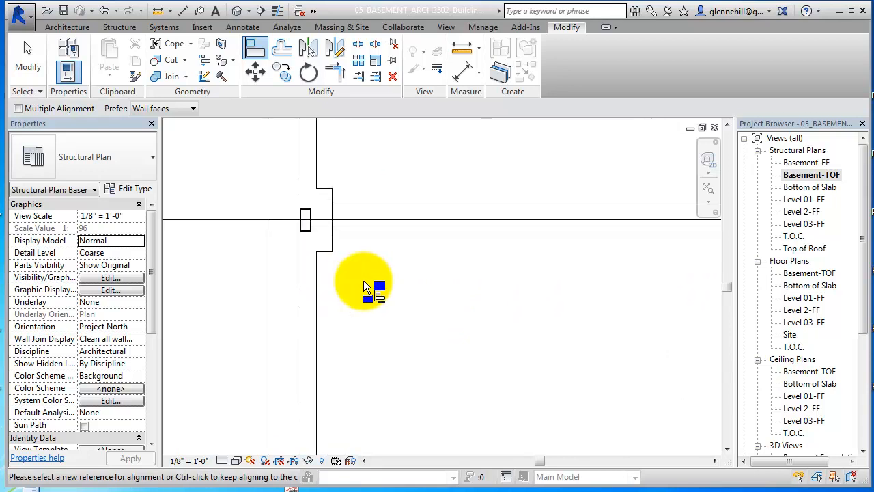
pyautogui.moveTo(358, 275); pyautogui.dragTo(489, 324, button='middle')
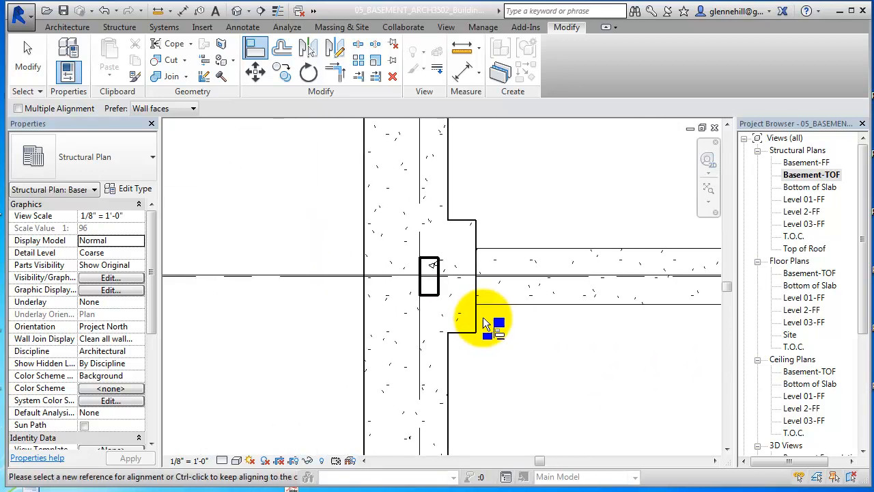
pyautogui.click(476, 232)
pyautogui.scroll(5, 476, 233)
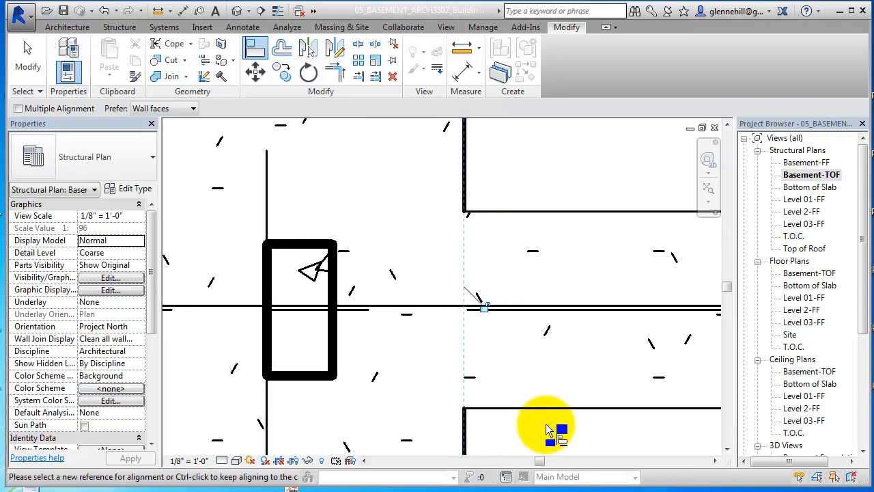
pyautogui.scroll(-5, 517, 383)
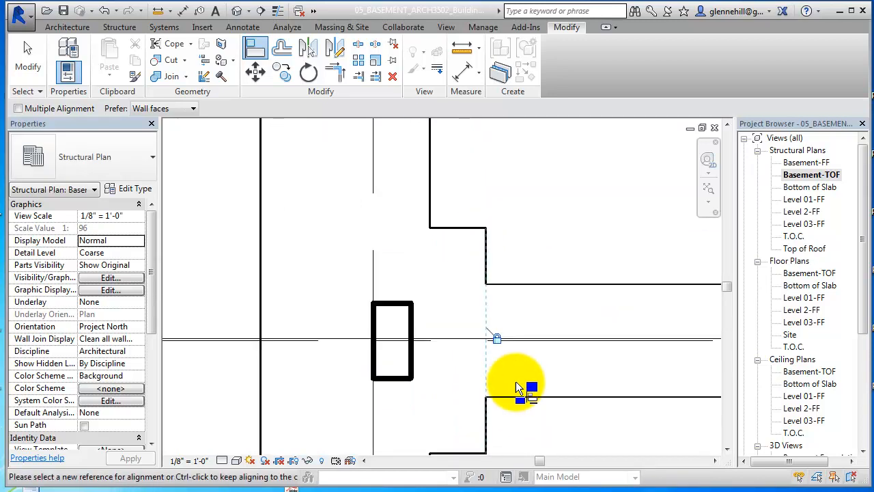
pyautogui.moveTo(564, 408); pyautogui.dragTo(400, 306, button='middle')
pyautogui.scroll(-3, 402, 306)
pyautogui.scroll(-3, 506, 328)
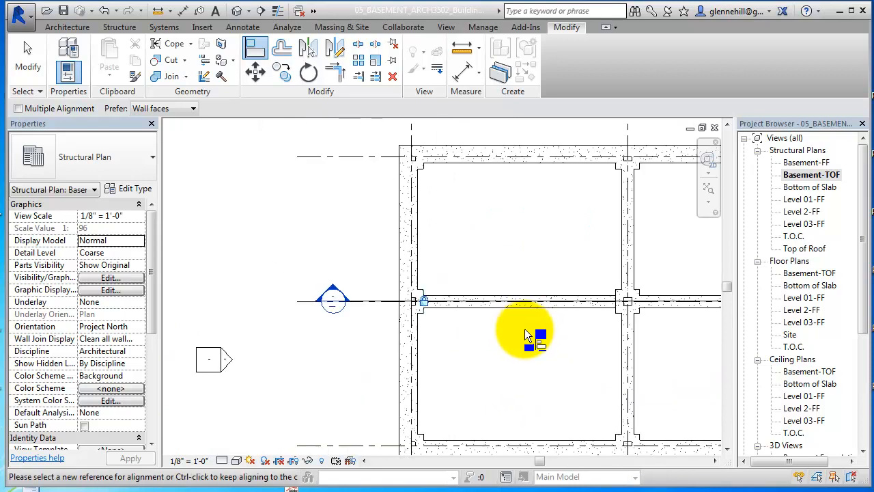
pyautogui.press('Escape')
pyautogui.press('Escape')
# Step: Realign the west grade beam's inner end to the central column footing's west face and lock the alignment
pyautogui.moveTo(549, 311); pyautogui.dragTo(349, 308, button='middle')
pyautogui.scroll(10, 439, 275)
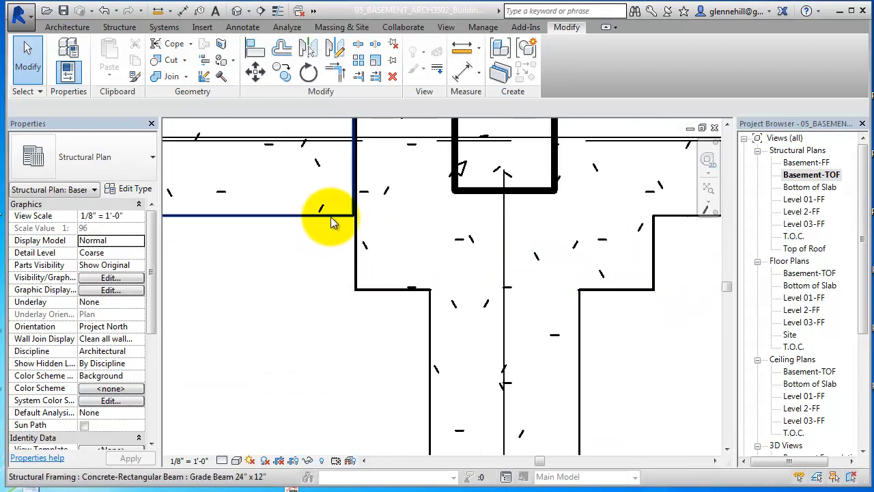
pyautogui.click(335, 223)
pyautogui.moveTo(342, 228); pyautogui.dragTo(360, 364, button='middle')
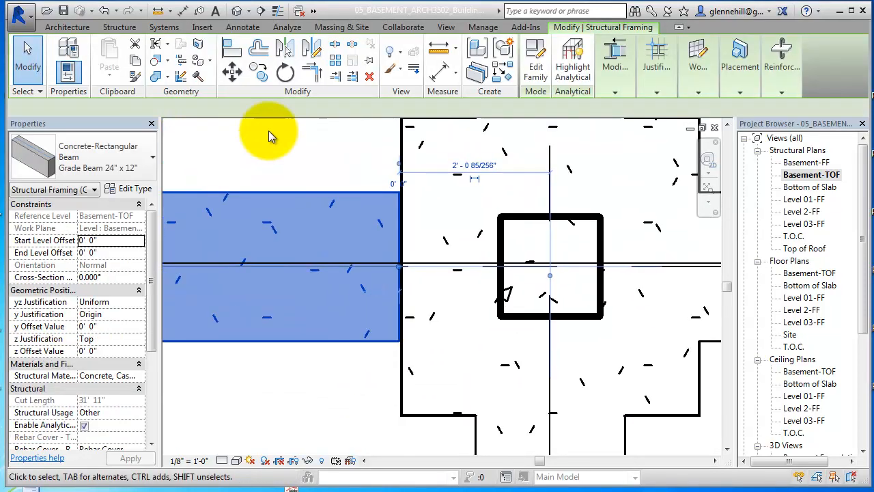
pyautogui.click(230, 60)
pyautogui.click(404, 179)
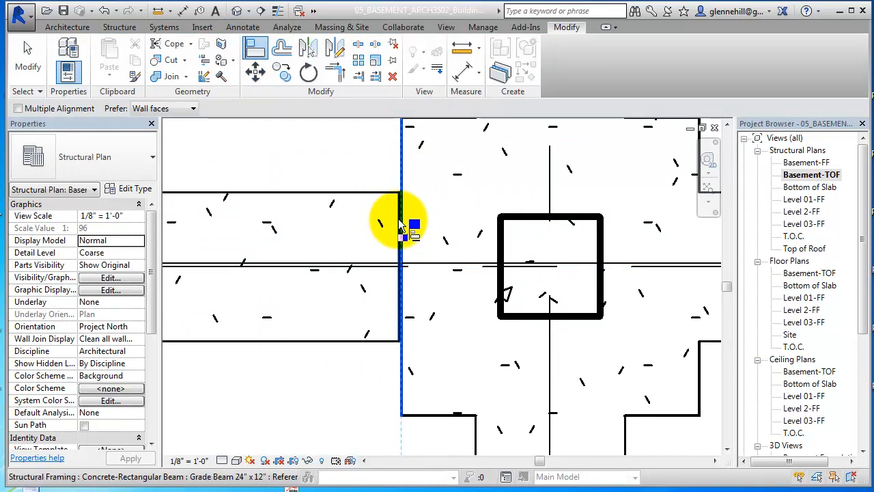
pyautogui.click(401, 227)
# Step: Tile all open views and close the default {3D} view
pyautogui.scroll(-5, 424, 295)
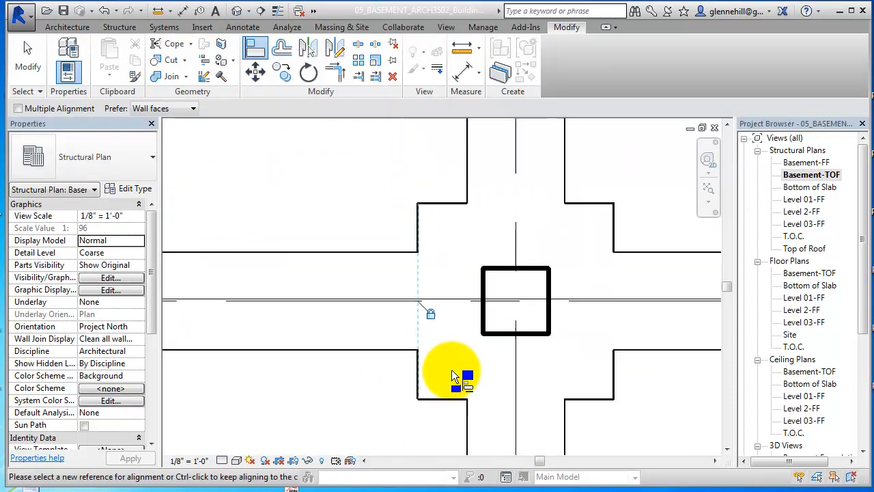
pyautogui.scroll(-1, 561, 402)
pyautogui.moveTo(564, 391)
pyautogui.mouseDown(button='middle')
pyautogui.moveTo(508, 311)
pyautogui.moveTo(456, 279)
pyautogui.mouseUp(button='middle')
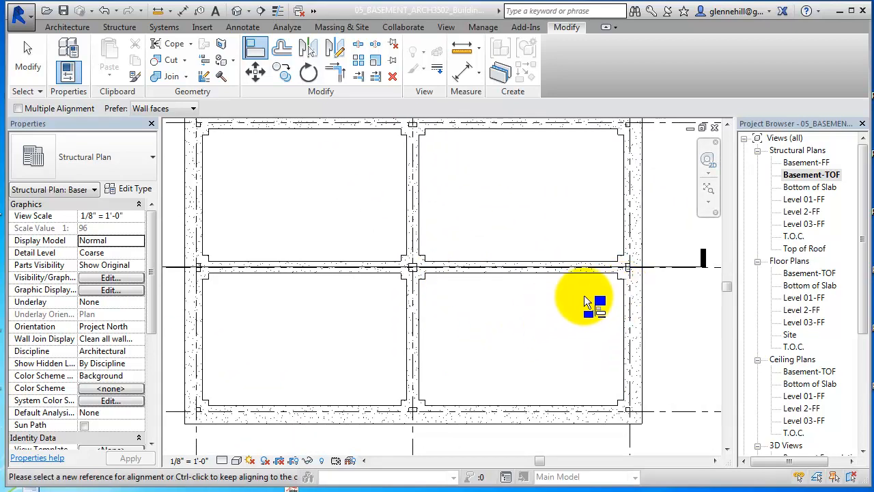
pyautogui.press('w')
pyautogui.press('t')
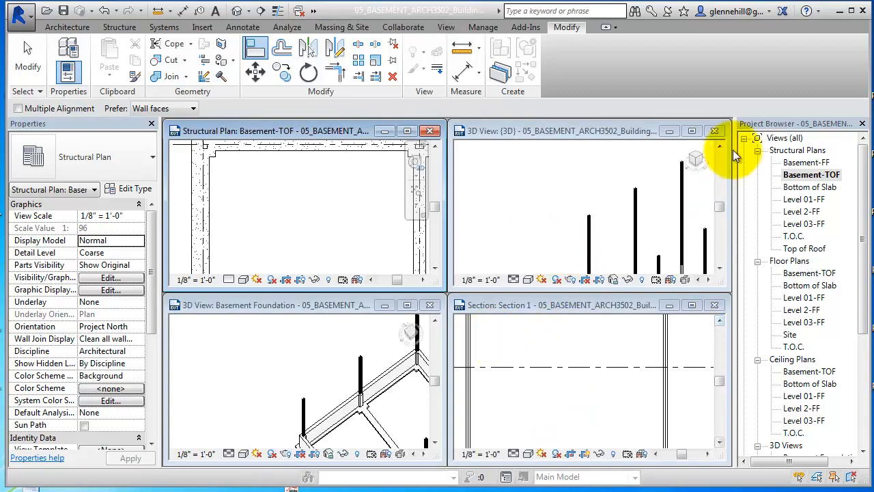
pyautogui.click(715, 131)
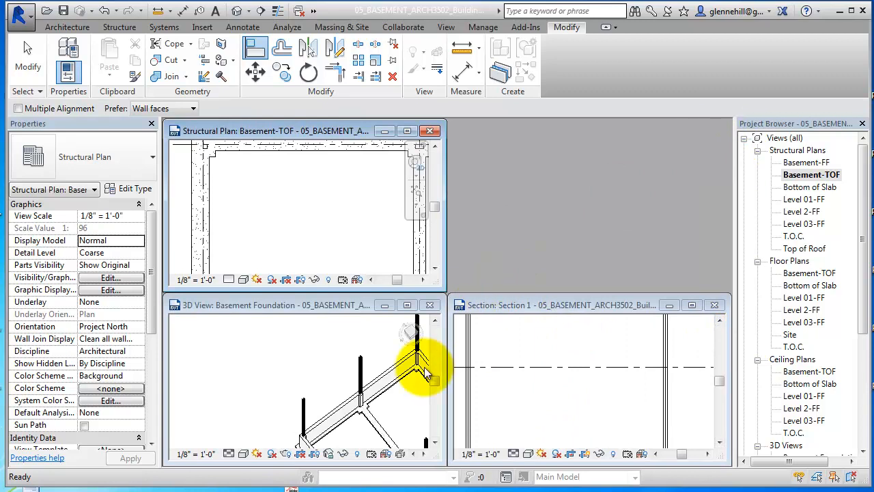
# Step: Close the Basement-TOF plan and maximize Section 1 to examine where the grade beam meets the footing under the basement wall
pyautogui.click(528, 339)
pyautogui.moveTo(531, 334); pyautogui.dragTo(536, 297, button='middle')
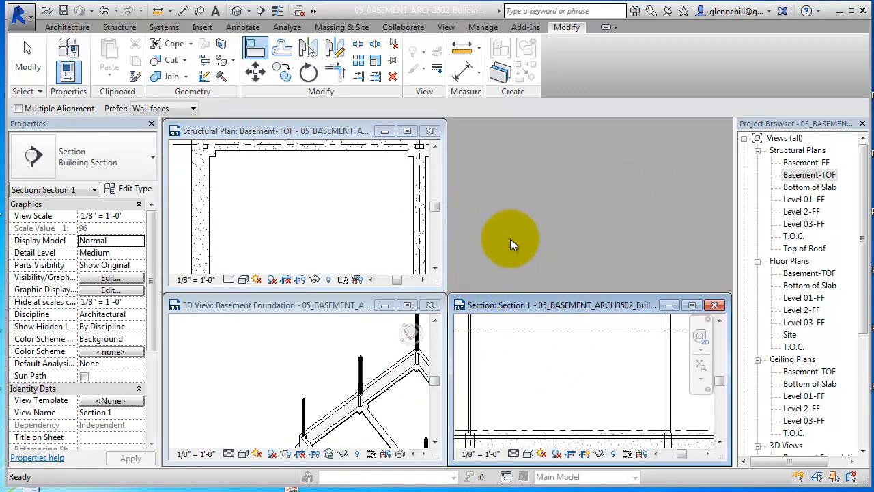
pyautogui.click(431, 131)
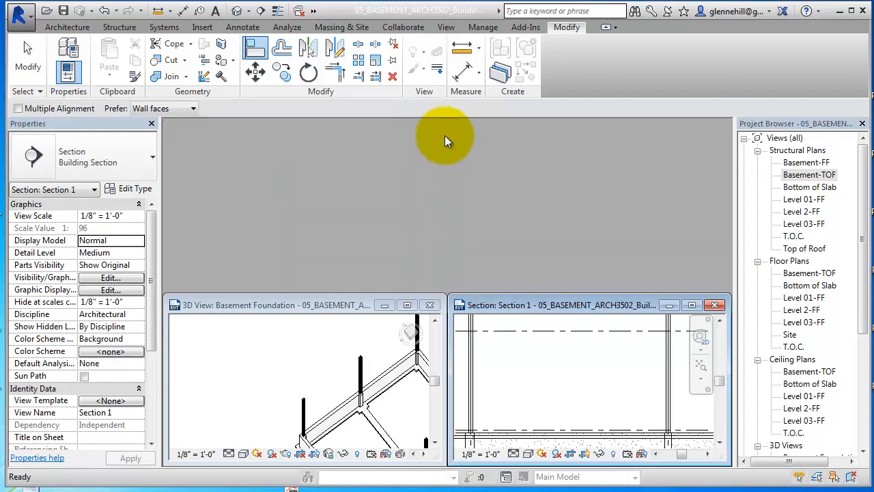
pyautogui.click(693, 305)
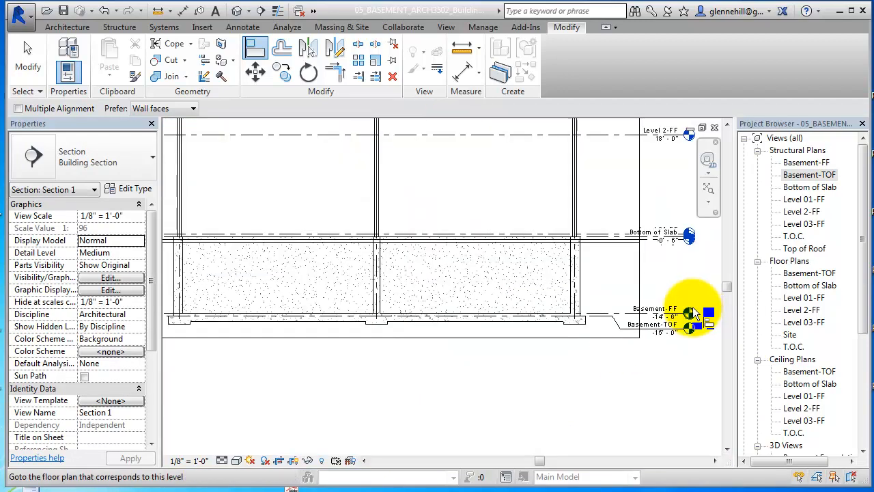
pyautogui.scroll(4, 566, 327)
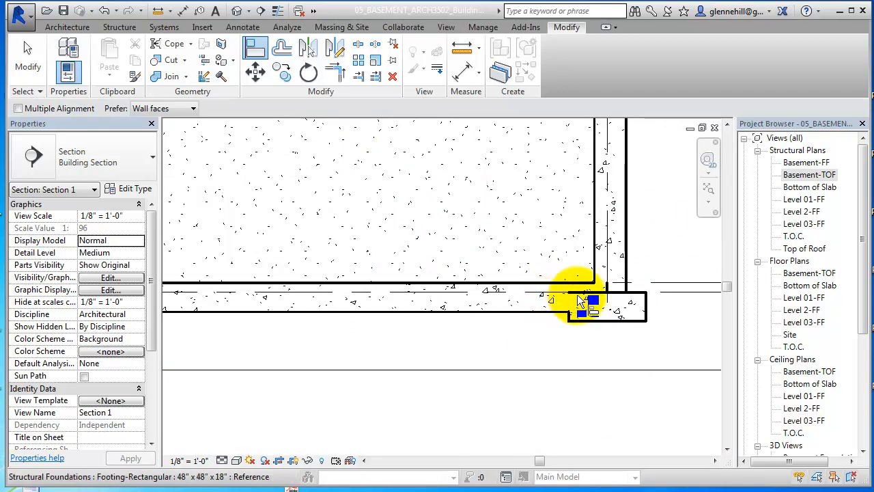
pyautogui.scroll(-5, 579, 332)
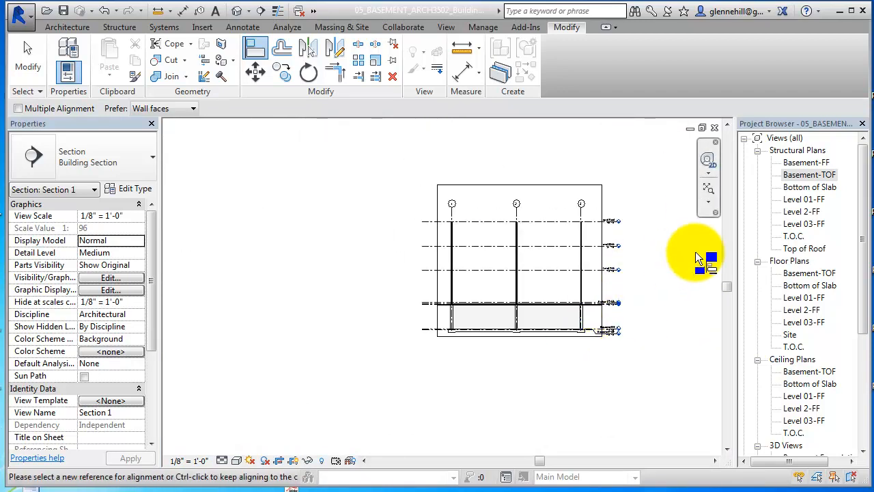
# Step: Reopen the Basement-TOF structural plan and nudge the Section 1 line slightly south of grid B, off the grade beams
pyautogui.doubleClick(810, 177)
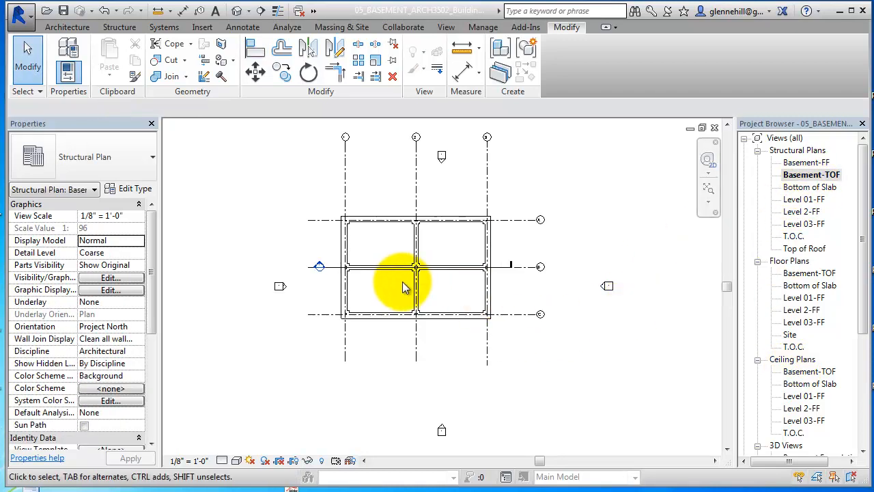
pyautogui.click(329, 267)
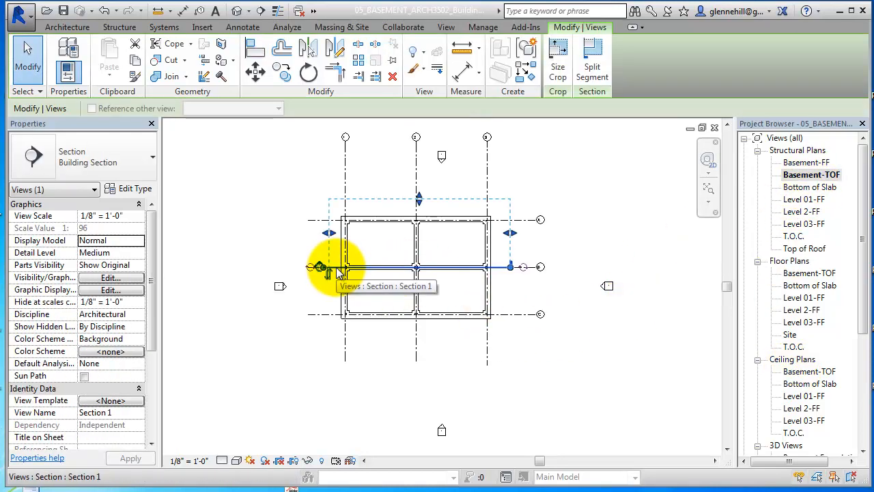
pyautogui.press('Down')
pyautogui.press('Down')
pyautogui.press('Down')
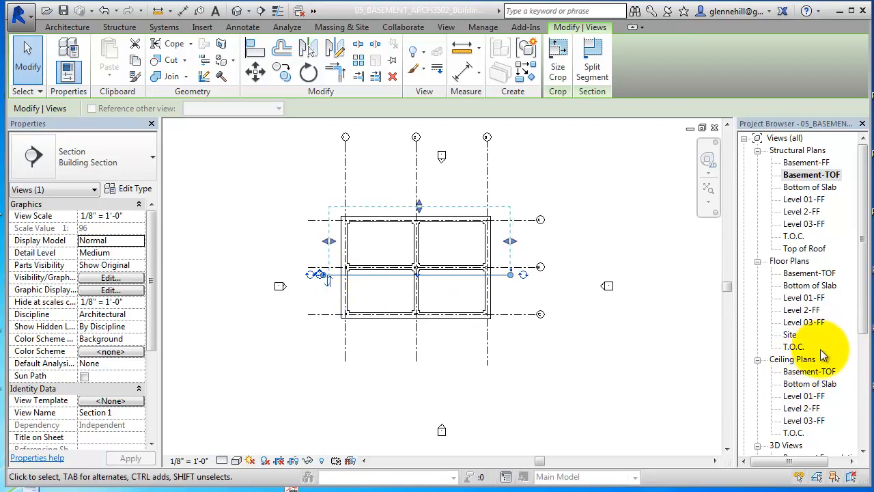
pyautogui.press('Escape')
# Step: Open the Section 1 view and inspect the central 48" x 48" x 18" footing and the adjoining grade beam, then clear the selection
pyautogui.scroll(-4, 806, 437)
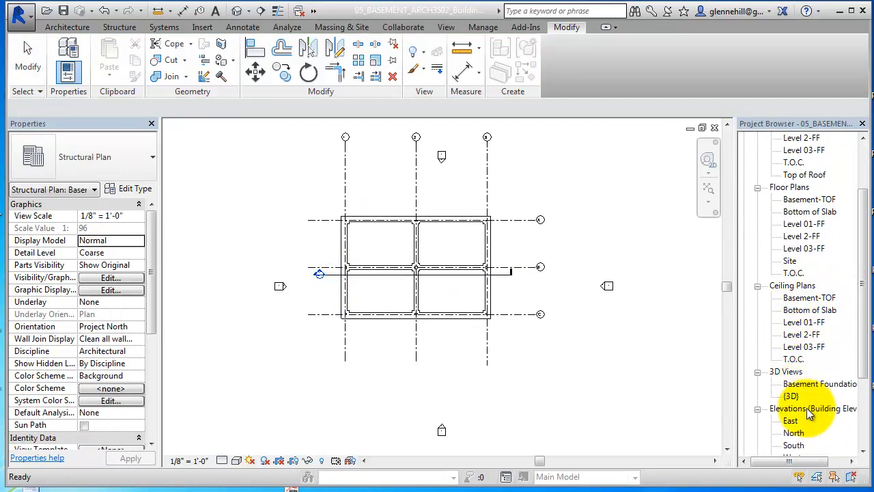
pyautogui.scroll(-1, 809, 413)
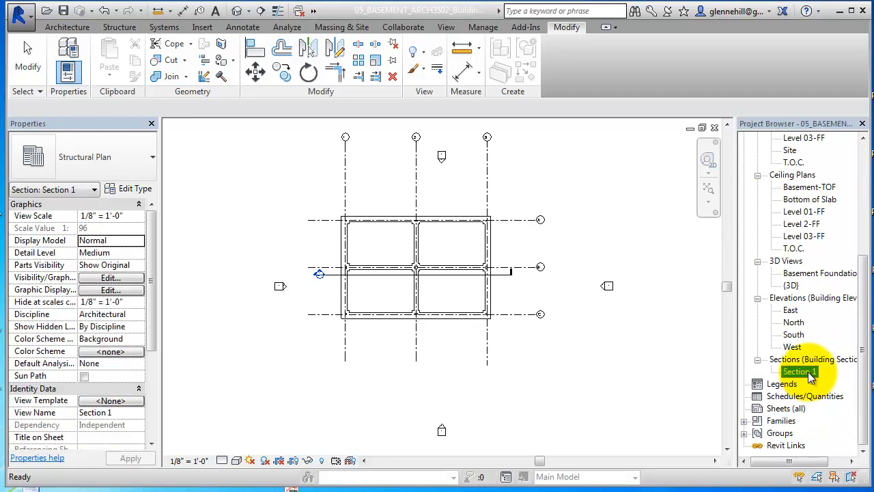
pyautogui.doubleClick(811, 377)
pyautogui.scroll(2, 527, 338)
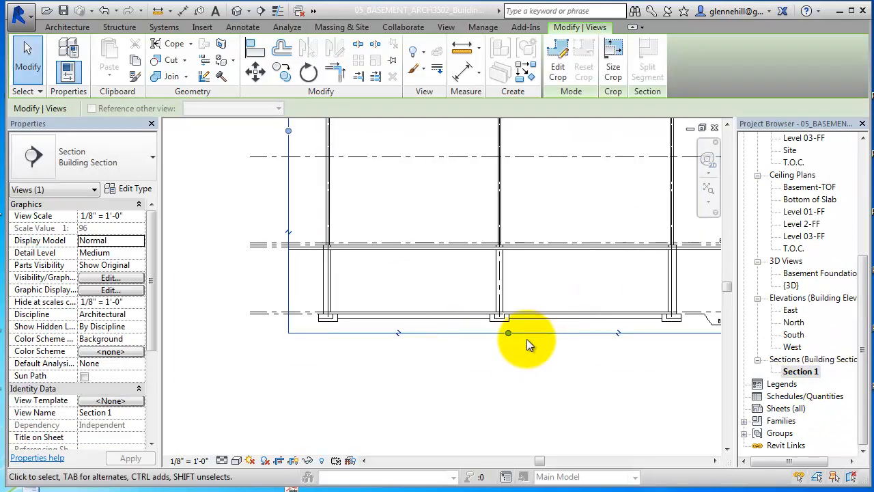
pyautogui.scroll(2, 527, 339)
pyautogui.scroll(2, 499, 320)
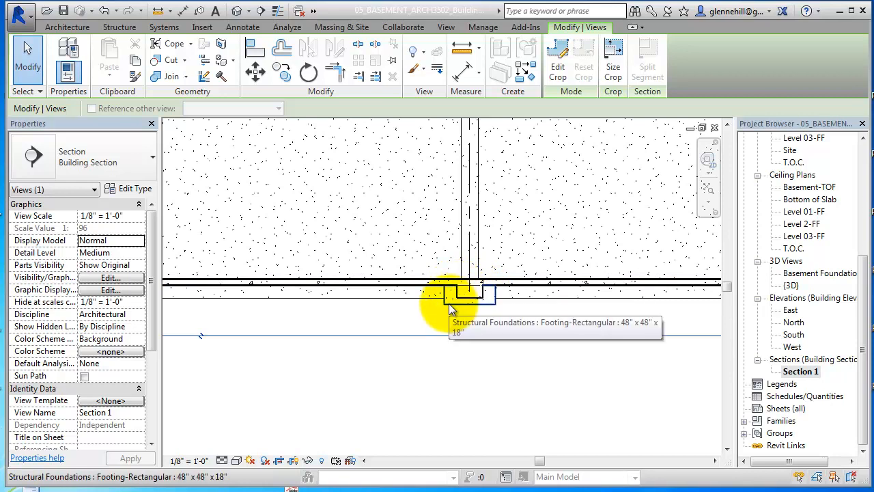
pyautogui.click(449, 303)
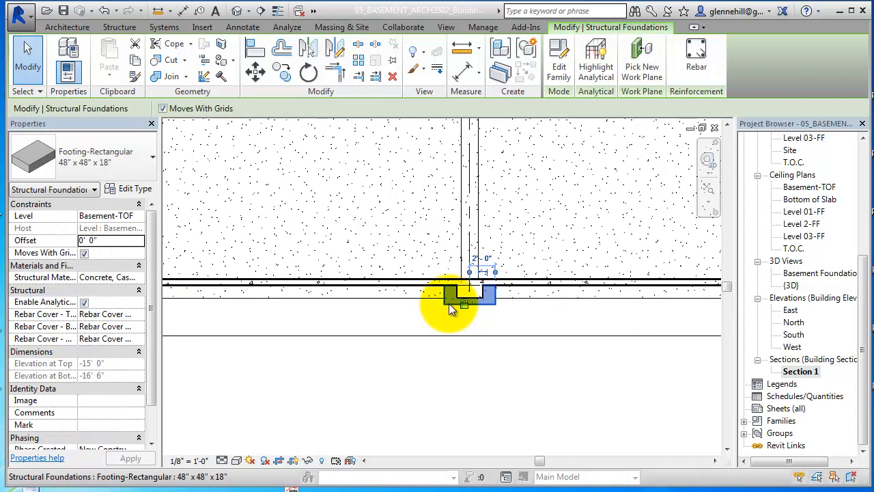
pyautogui.click(513, 298)
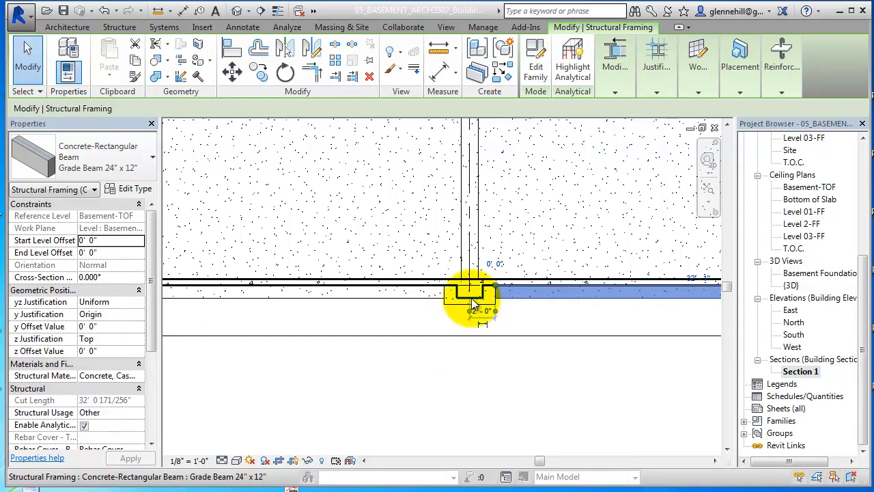
pyautogui.click(395, 344)
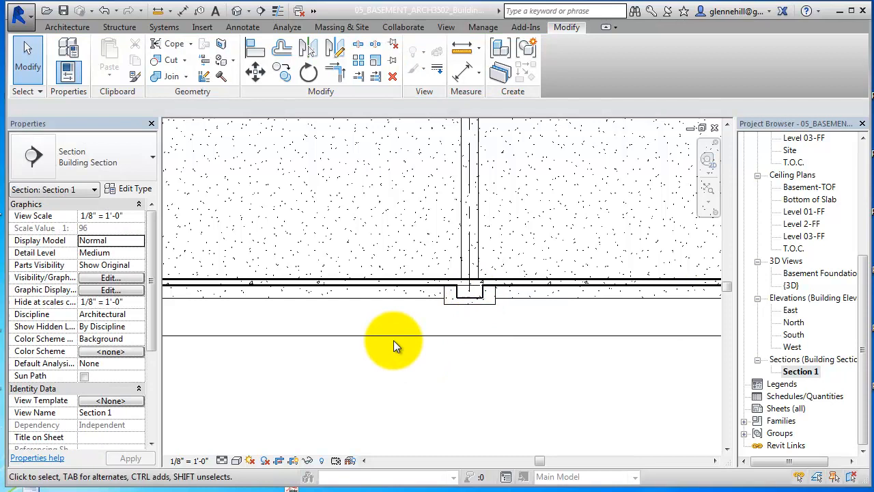
# Step: Check the full extent of Section 1 with the 6" basement concrete slab selected, and open the default {3D} view
pyautogui.click(404, 284)
pyautogui.scroll(-5, 458, 324)
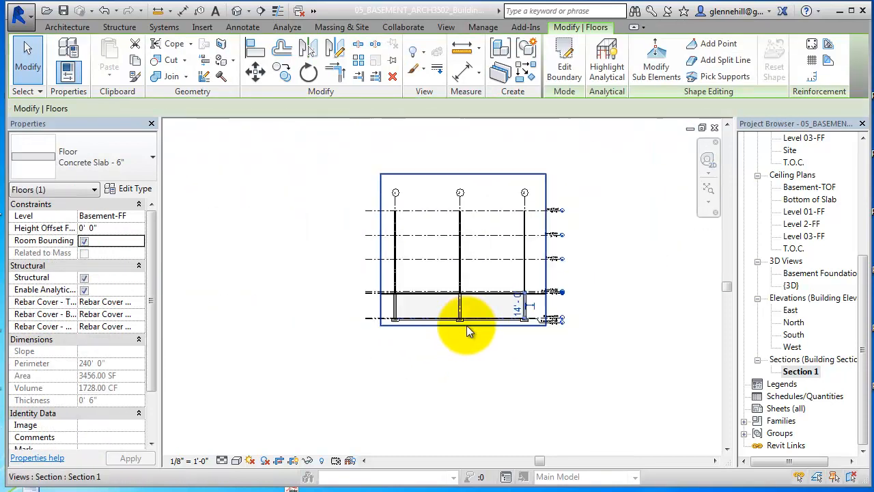
pyautogui.scroll(-2, 513, 323)
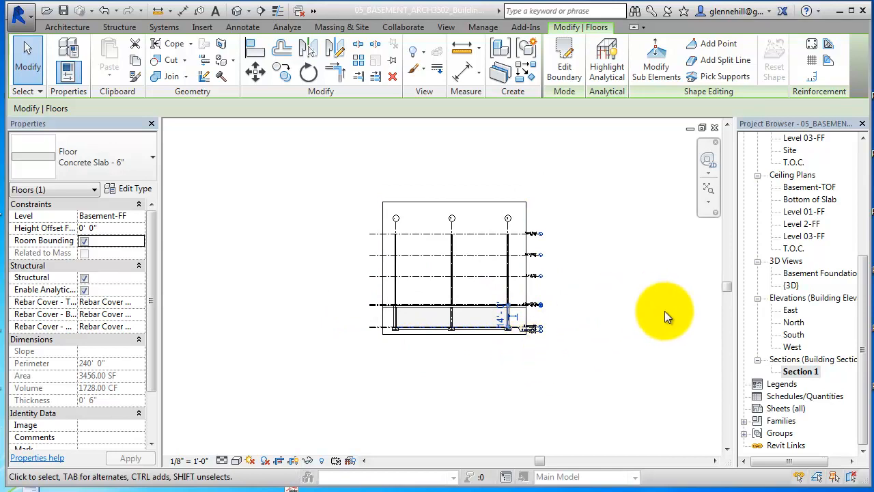
pyautogui.click(809, 420)
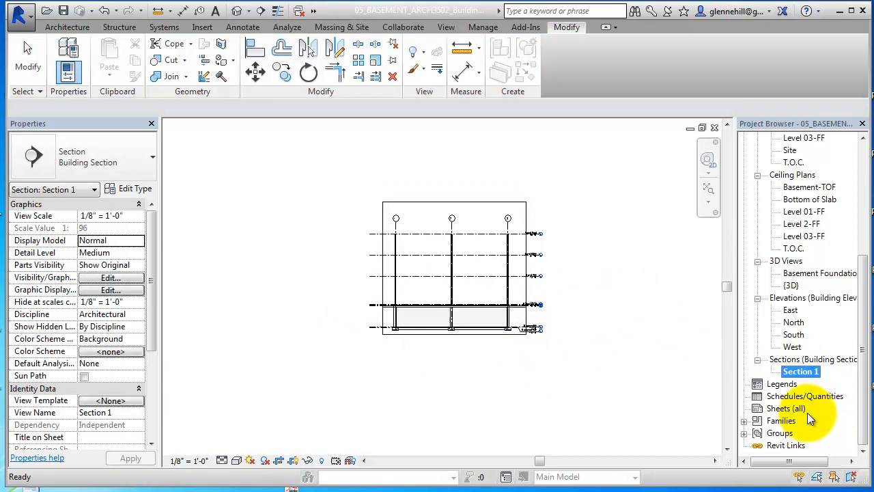
pyautogui.doubleClick(793, 286)
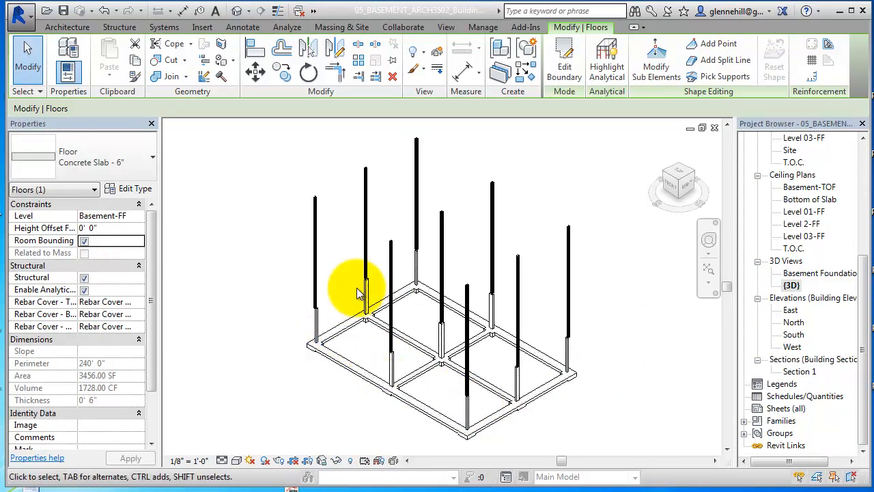
# Step: Reveal the hidden elements in the {3D} view, unhide the whole Walls category using a basement wall, and leave reveal mode
pyautogui.rightClick(593, 248)
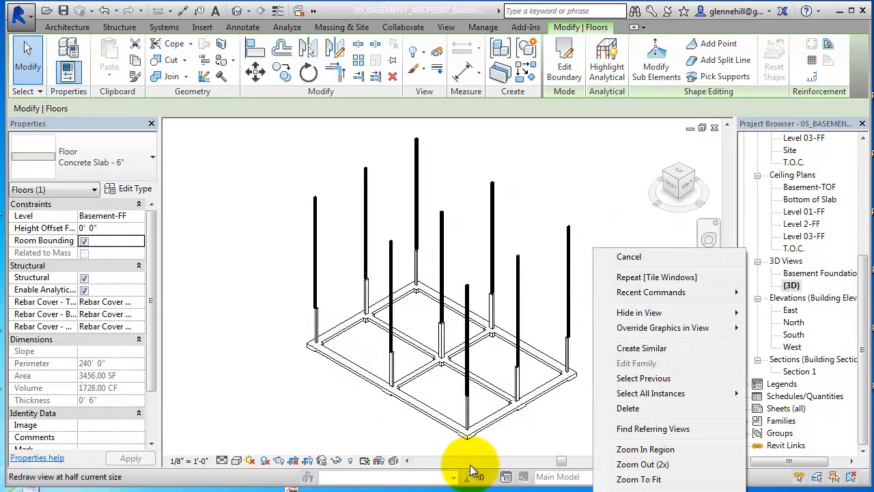
pyautogui.click(389, 440)
pyautogui.click(349, 461)
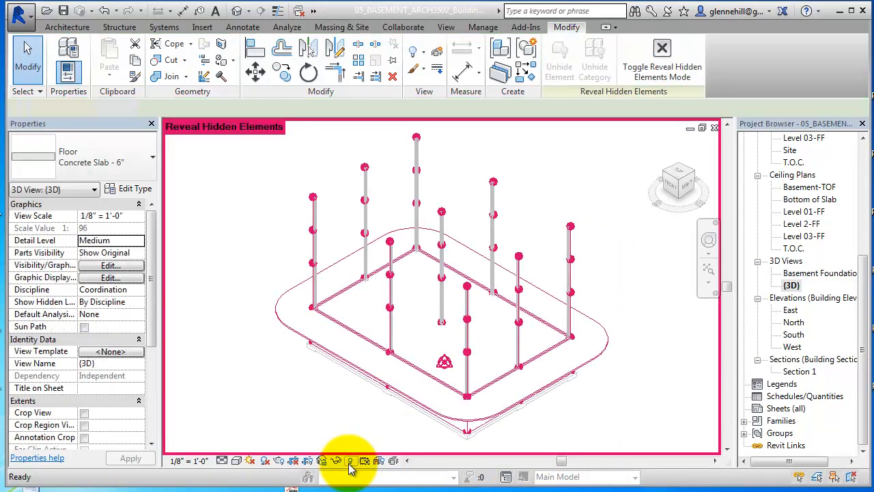
pyautogui.rightClick(488, 392)
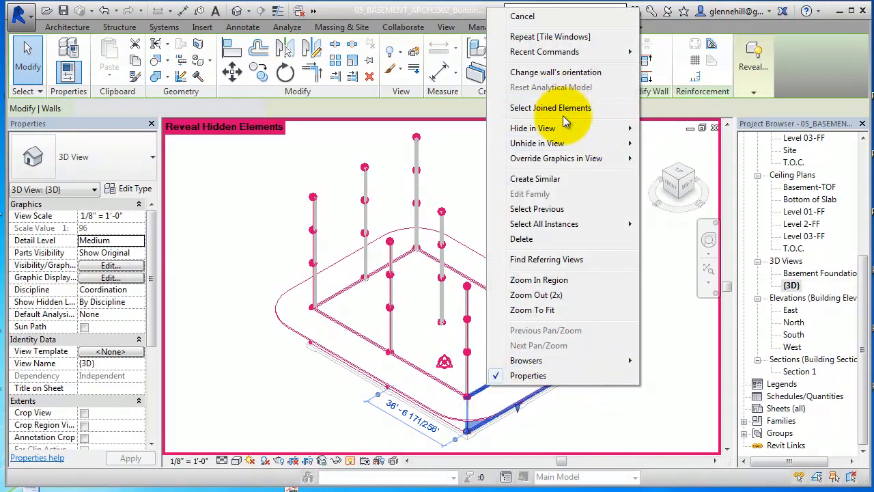
pyautogui.moveTo(540, 143)
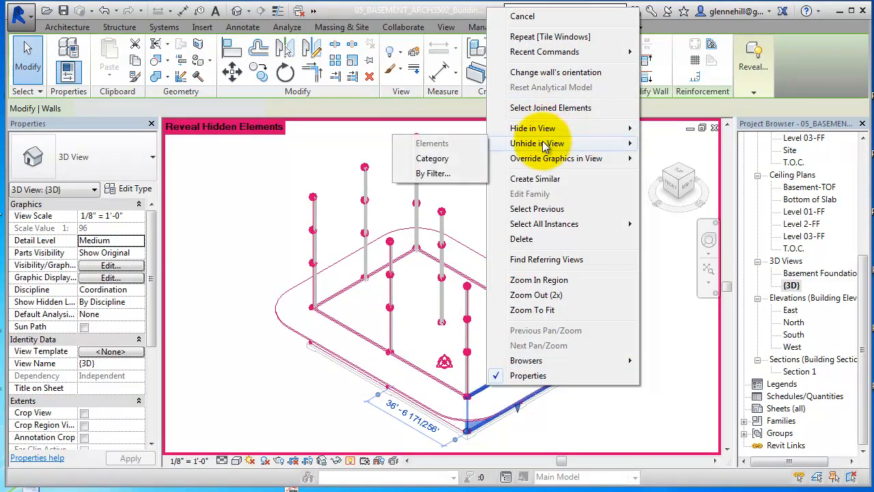
pyautogui.click(432, 159)
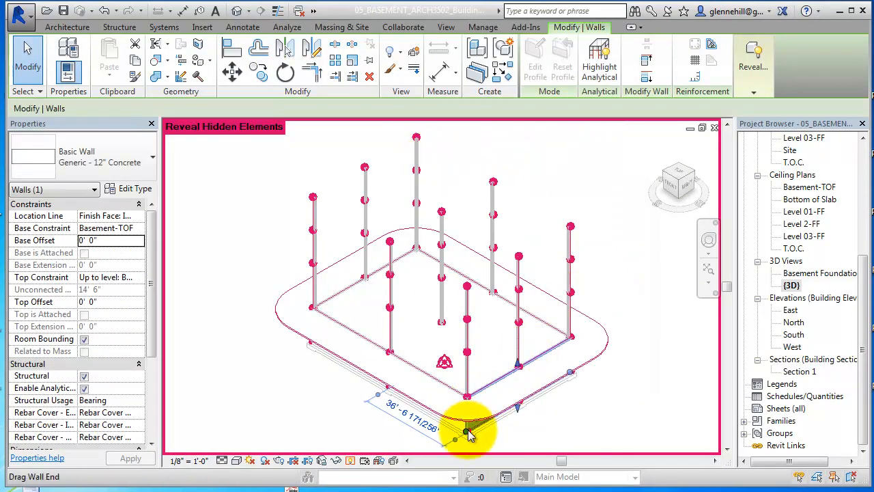
pyautogui.click(584, 406)
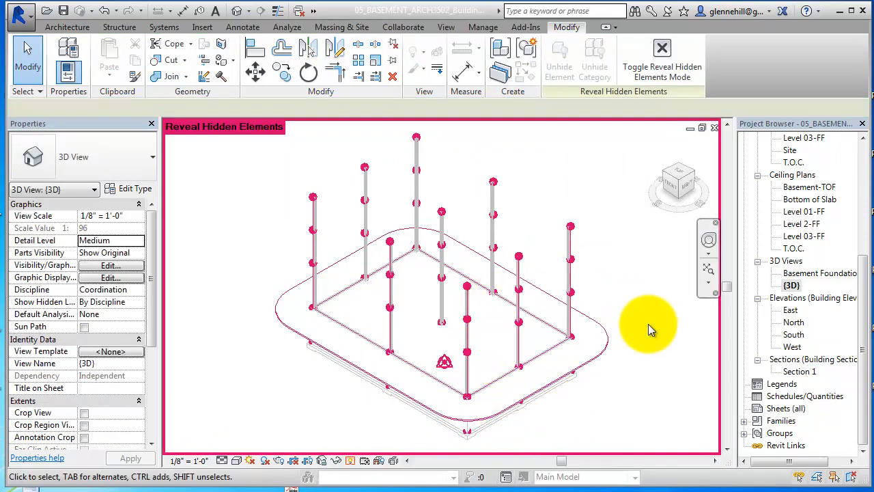
pyautogui.click(350, 461)
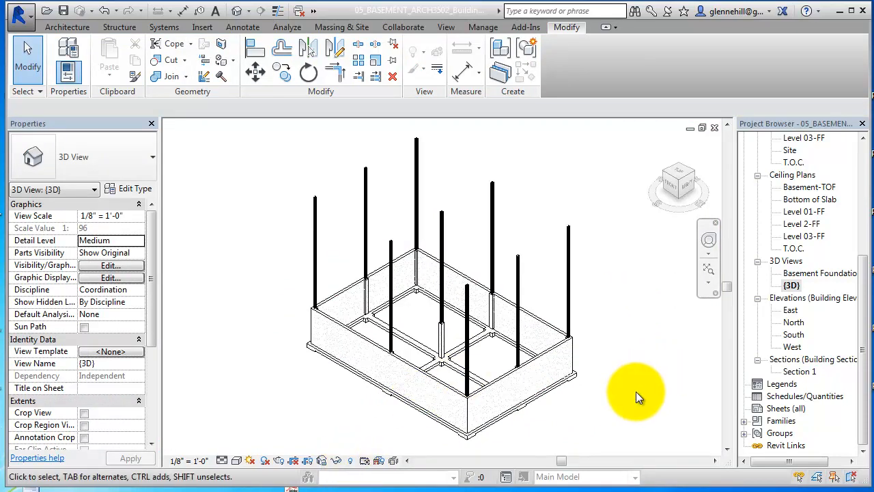
pyautogui.moveTo(620, 393); pyautogui.dragTo(569, 360, button='middle')
pyautogui.scroll(-2, 620, 357)
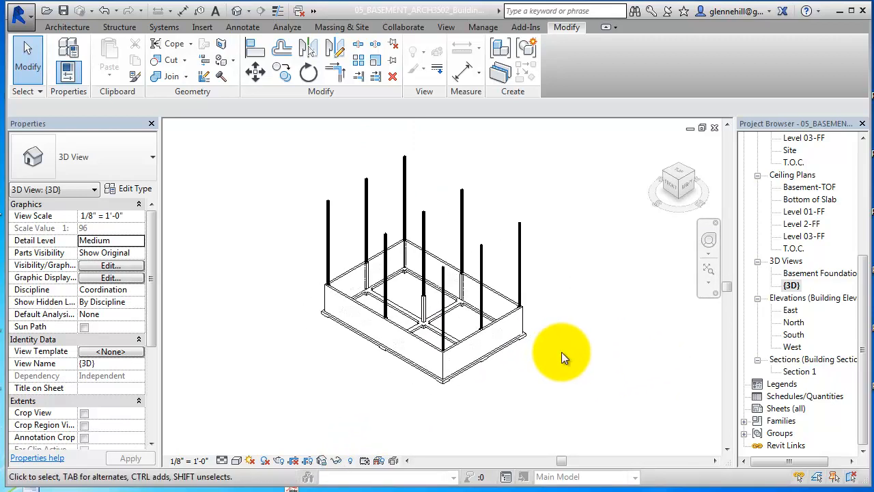